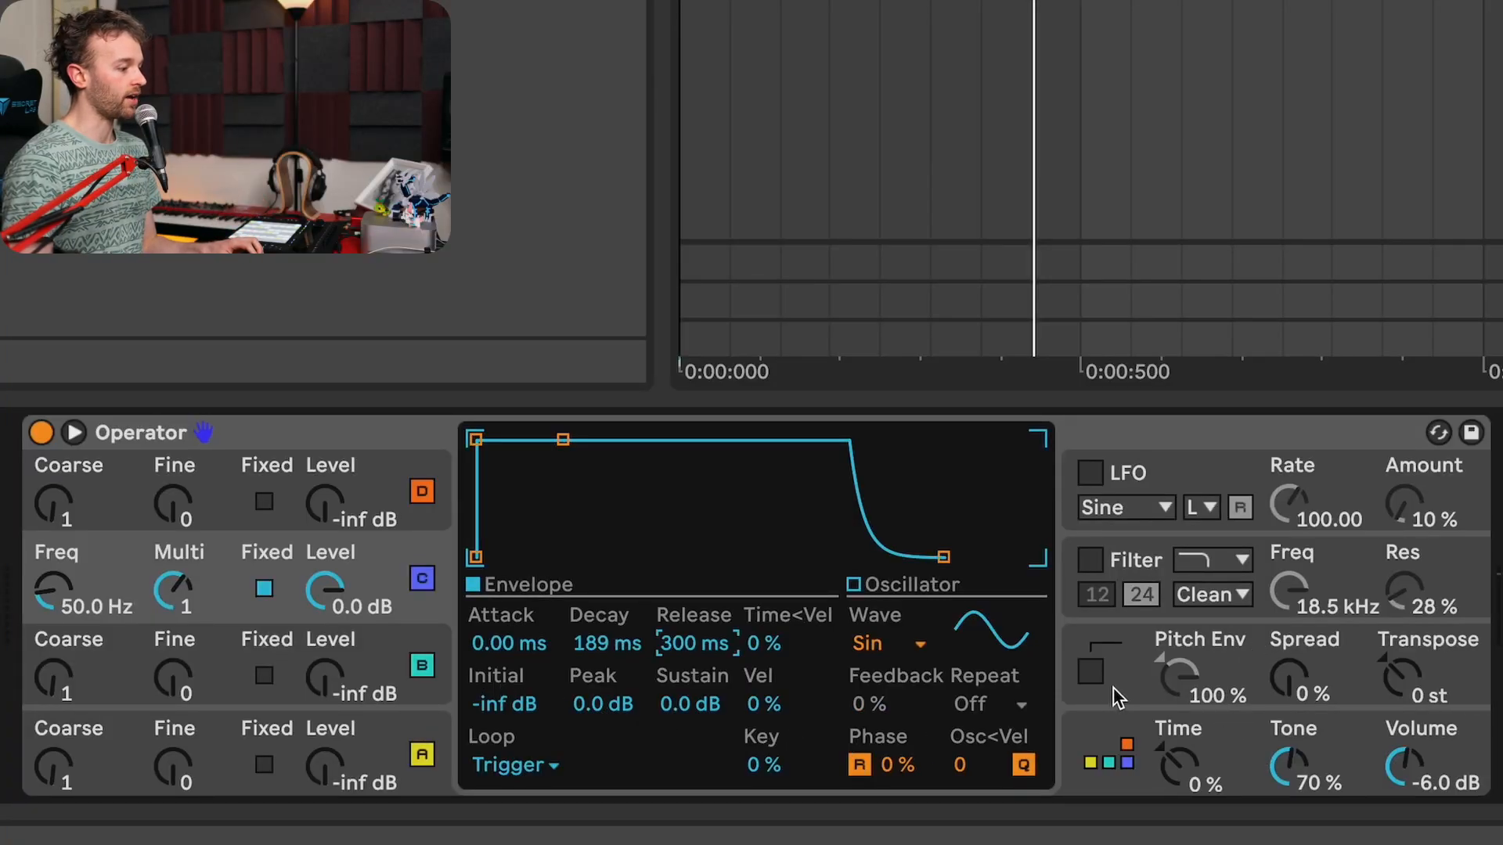
Step: Enable the pitch envelope, set its loop mode to Trigger and its initial level to +48 st
left_click(1091, 671)
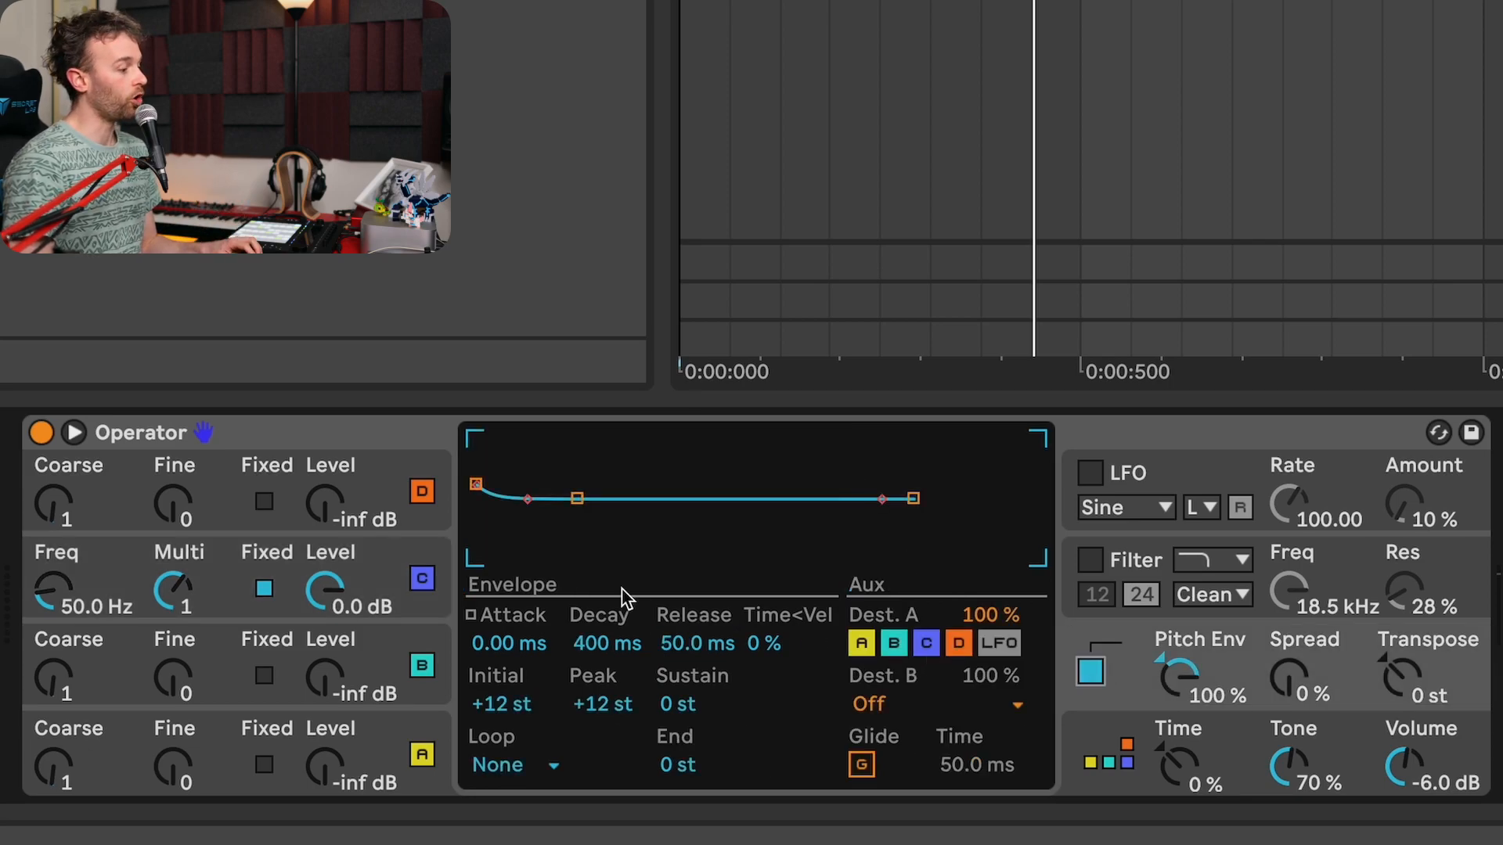
left_click(520, 771)
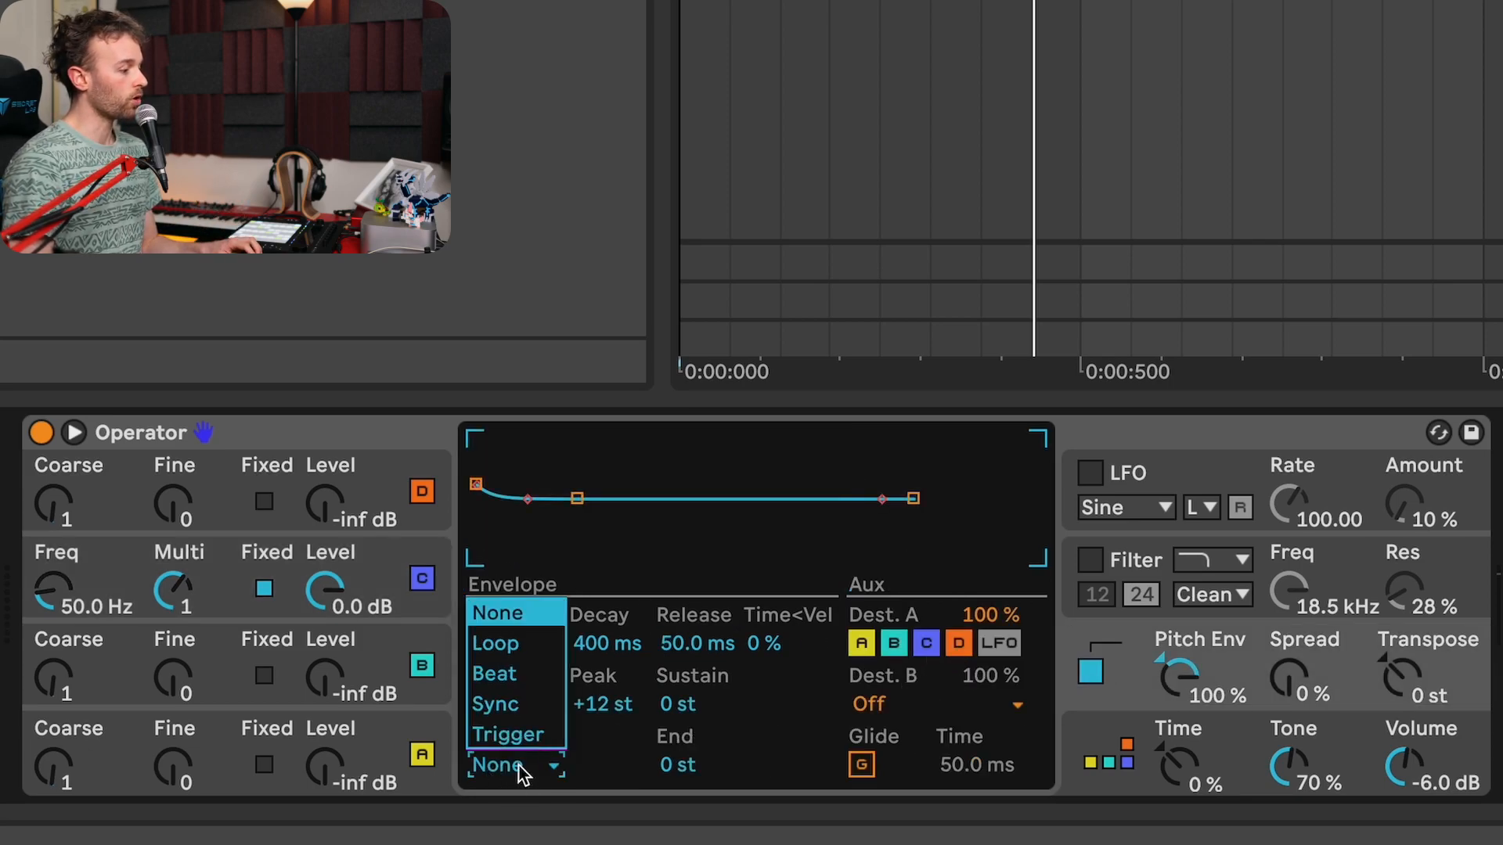
left_click(520, 735)
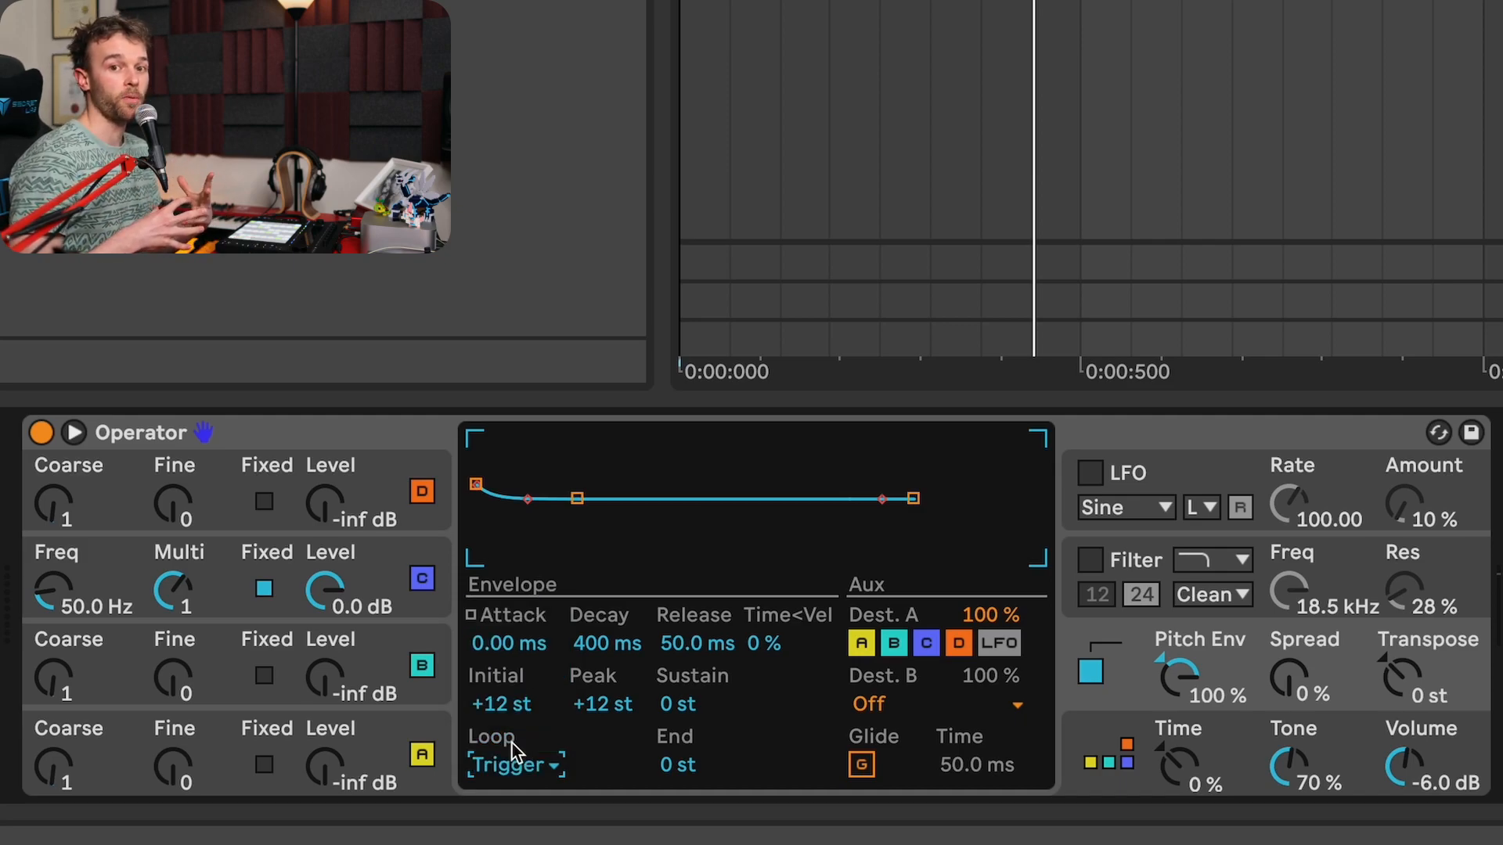
left_click(1186, 689)
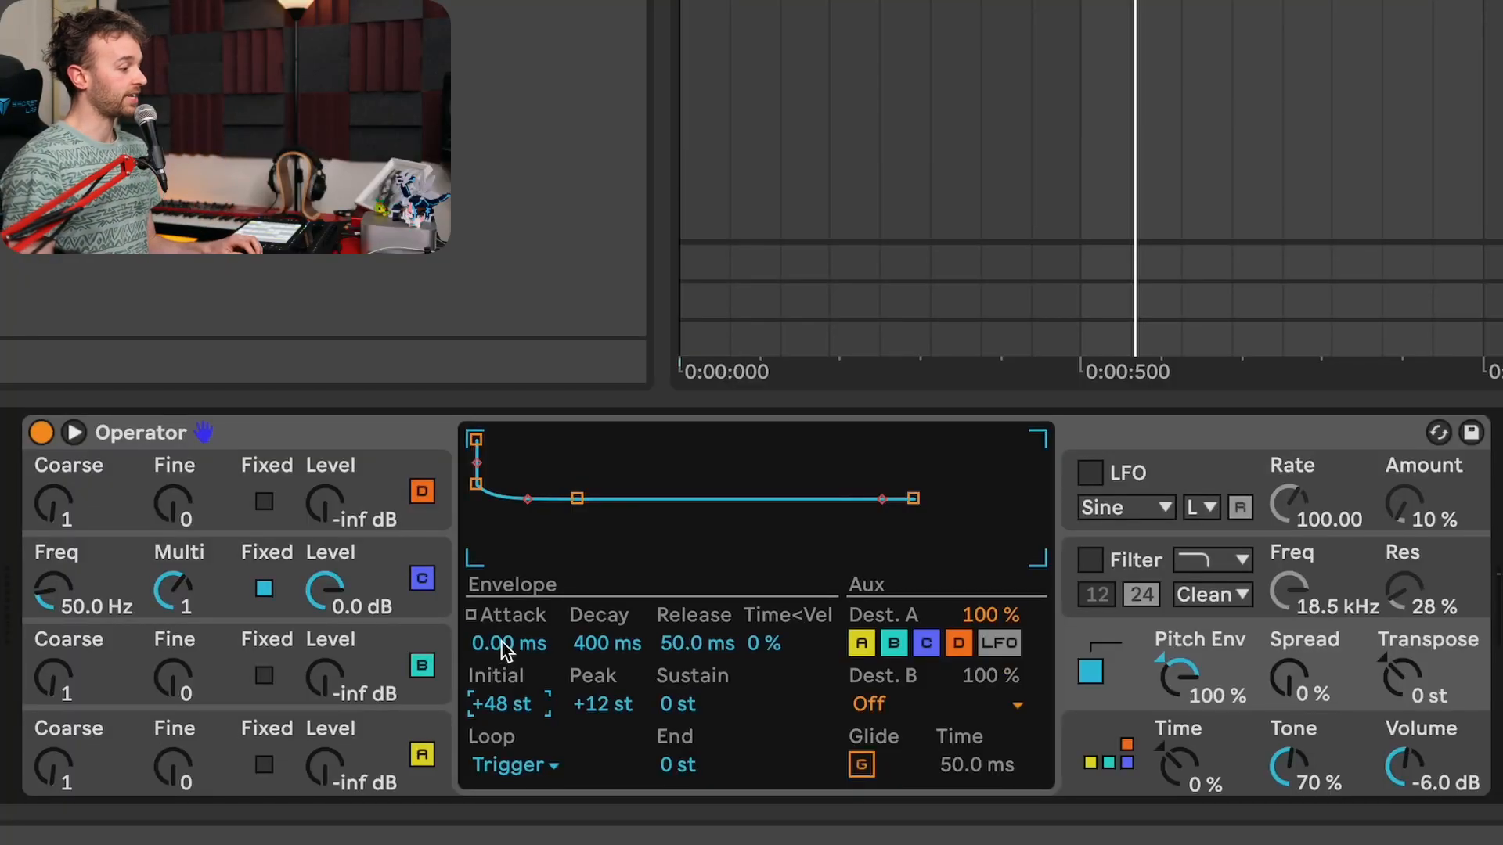
Step: Shape the pitch envelope with a 0.46 ms attack, 104 ms decay, +18 st peak and an attack slope of -73 %
left_click_drag(505, 644, 601, 649)
left_click_drag(589, 703, 577, 626)
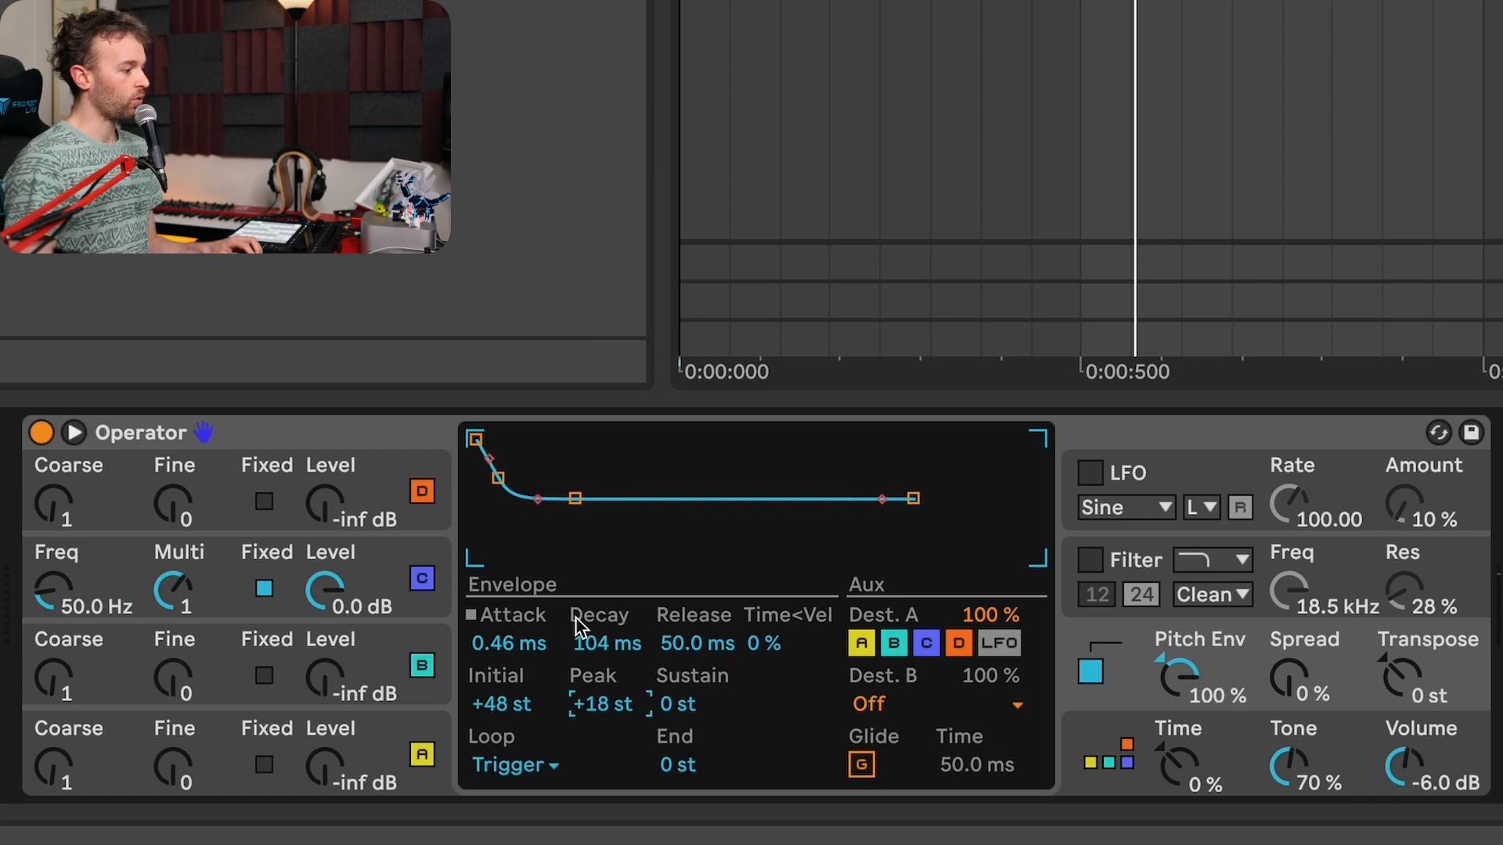
left_click(524, 615)
left_click_drag(520, 645, 501, 681)
left_click_drag(601, 643, 600, 704)
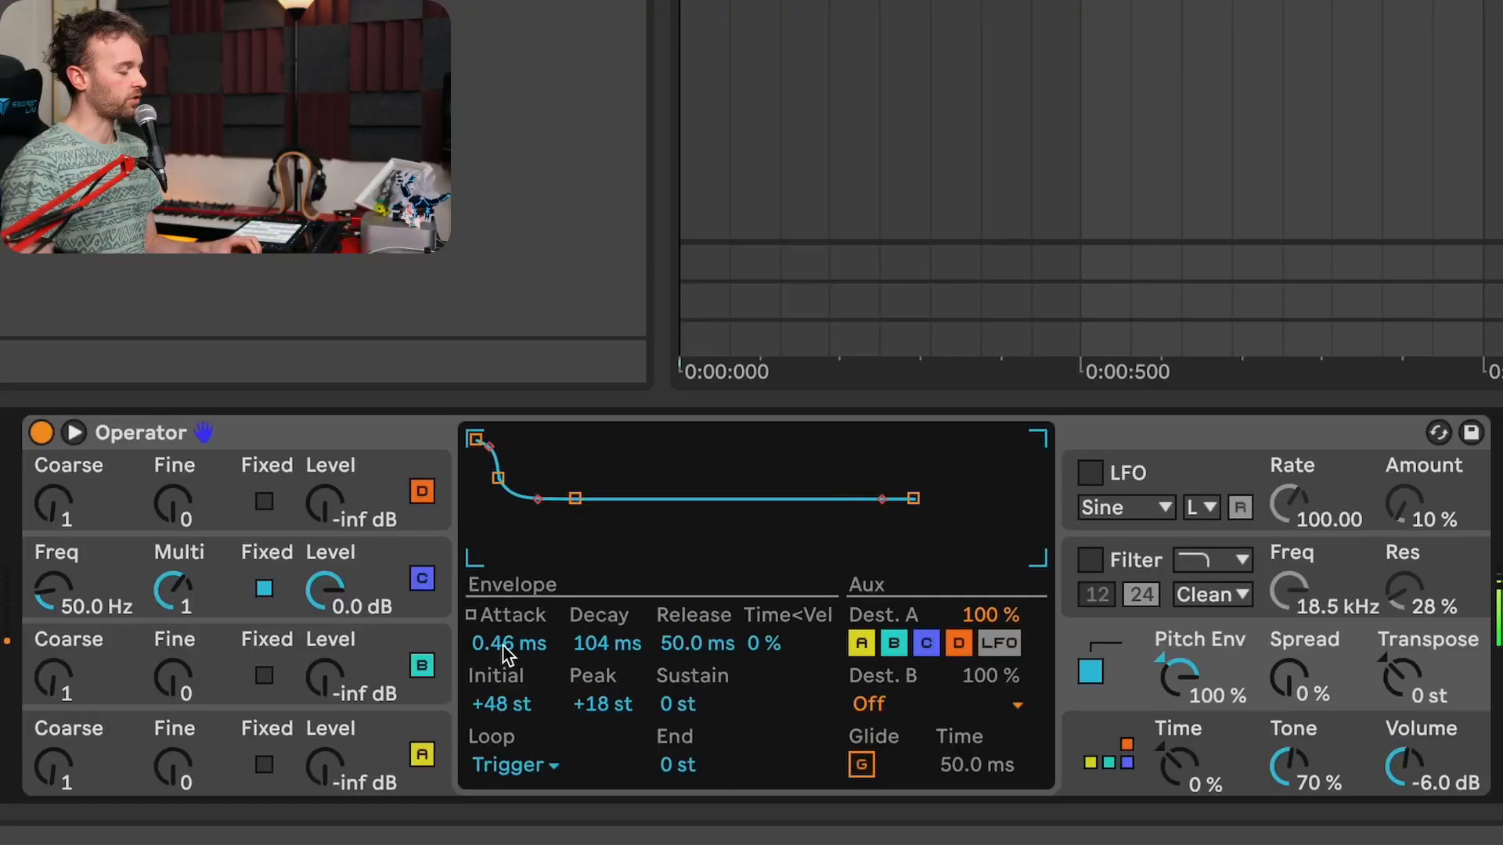
Step: Refine the pitch envelope to a 0.61 ms attack, 37.0 ms decay, +32 st peak and 50 % decay slope
left_click_drag(523, 662, 522, 631)
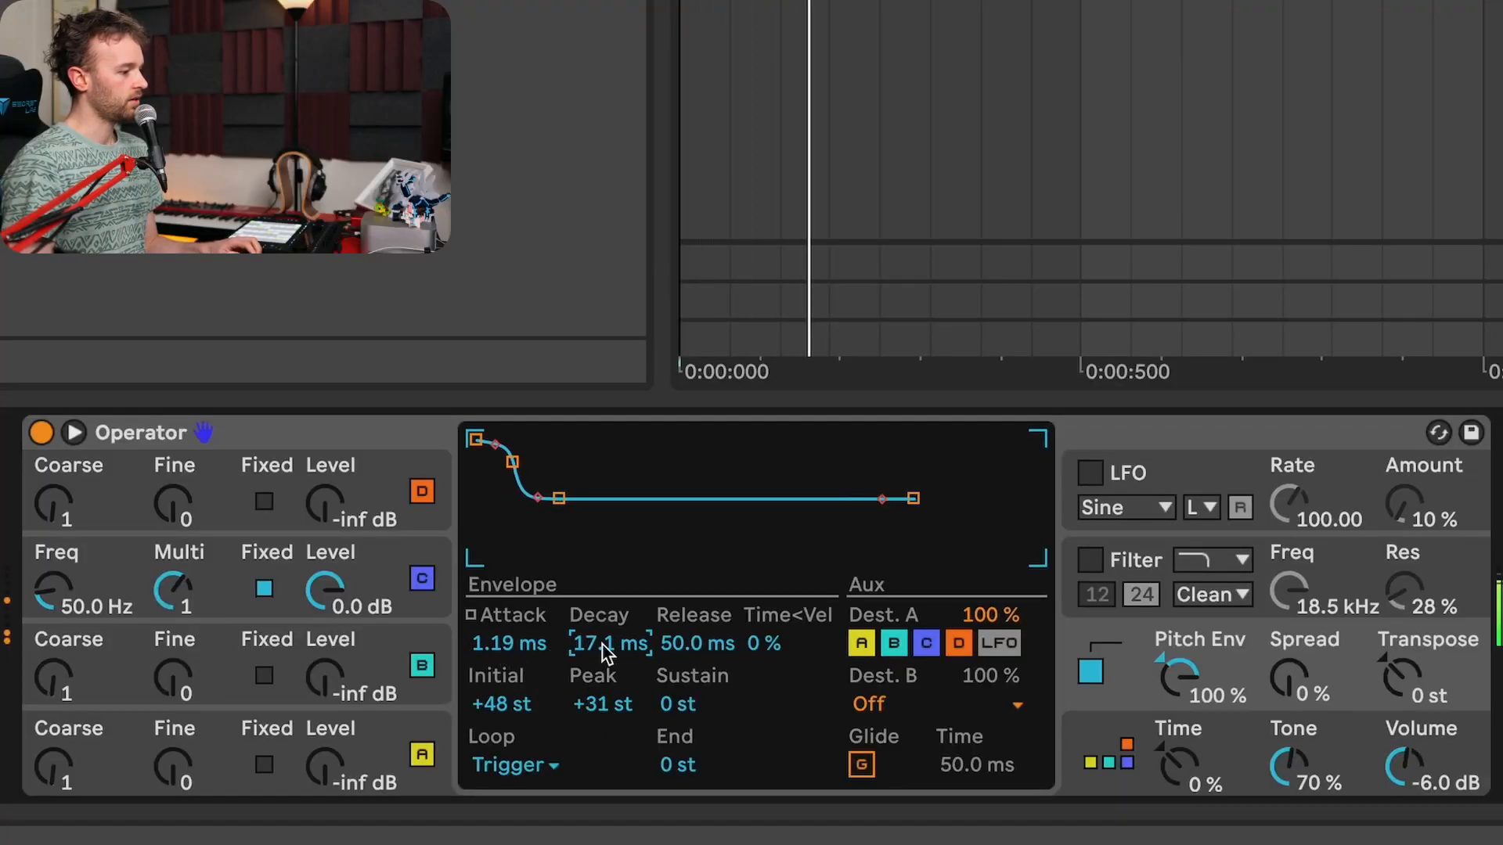
left_click_drag(606, 644, 606, 620)
key("space")
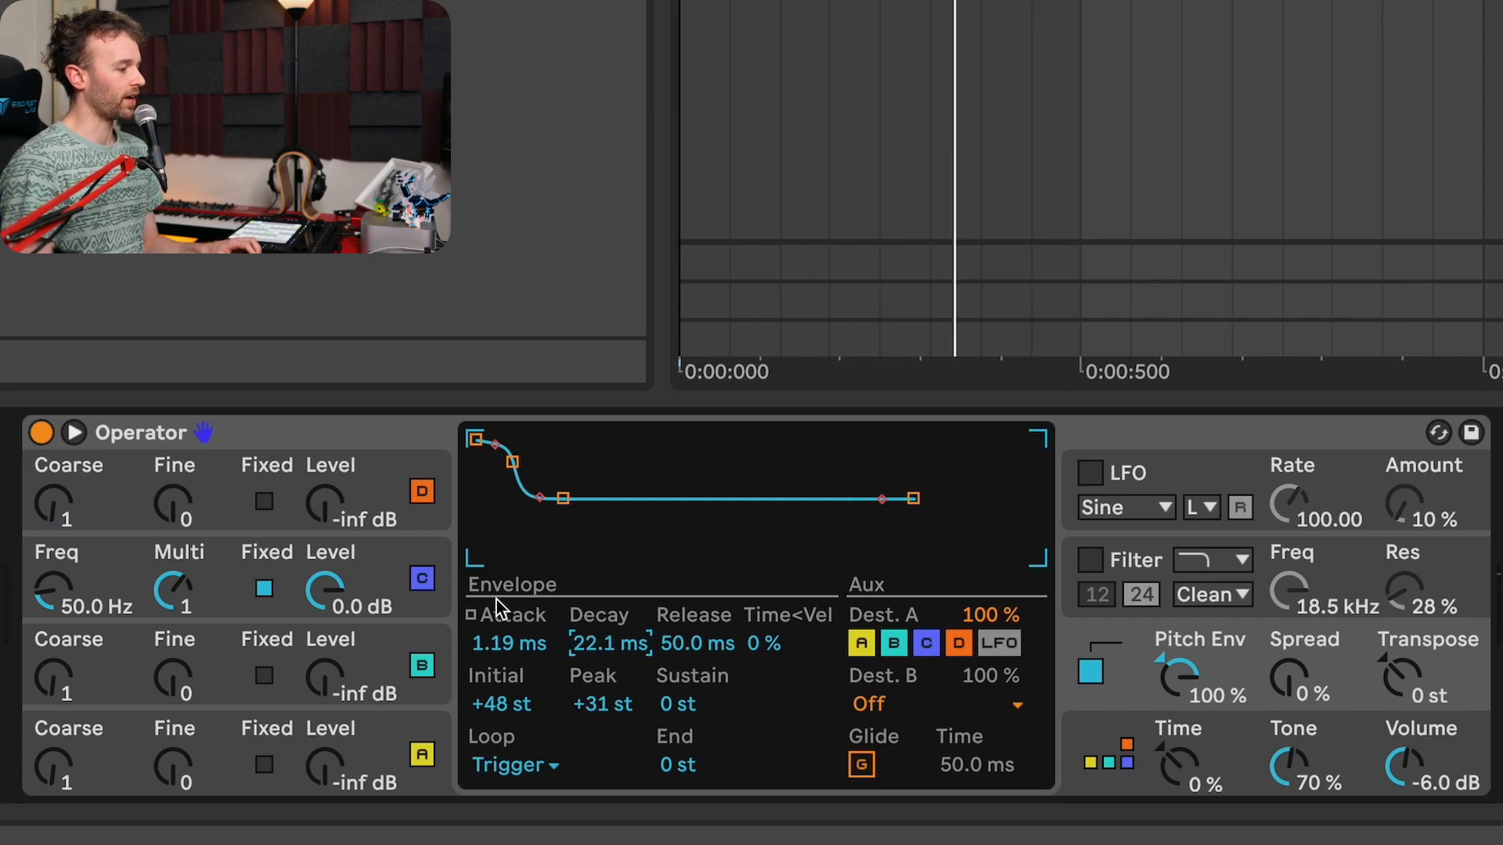
left_click(470, 615)
left_click_drag(611, 643, 611, 661)
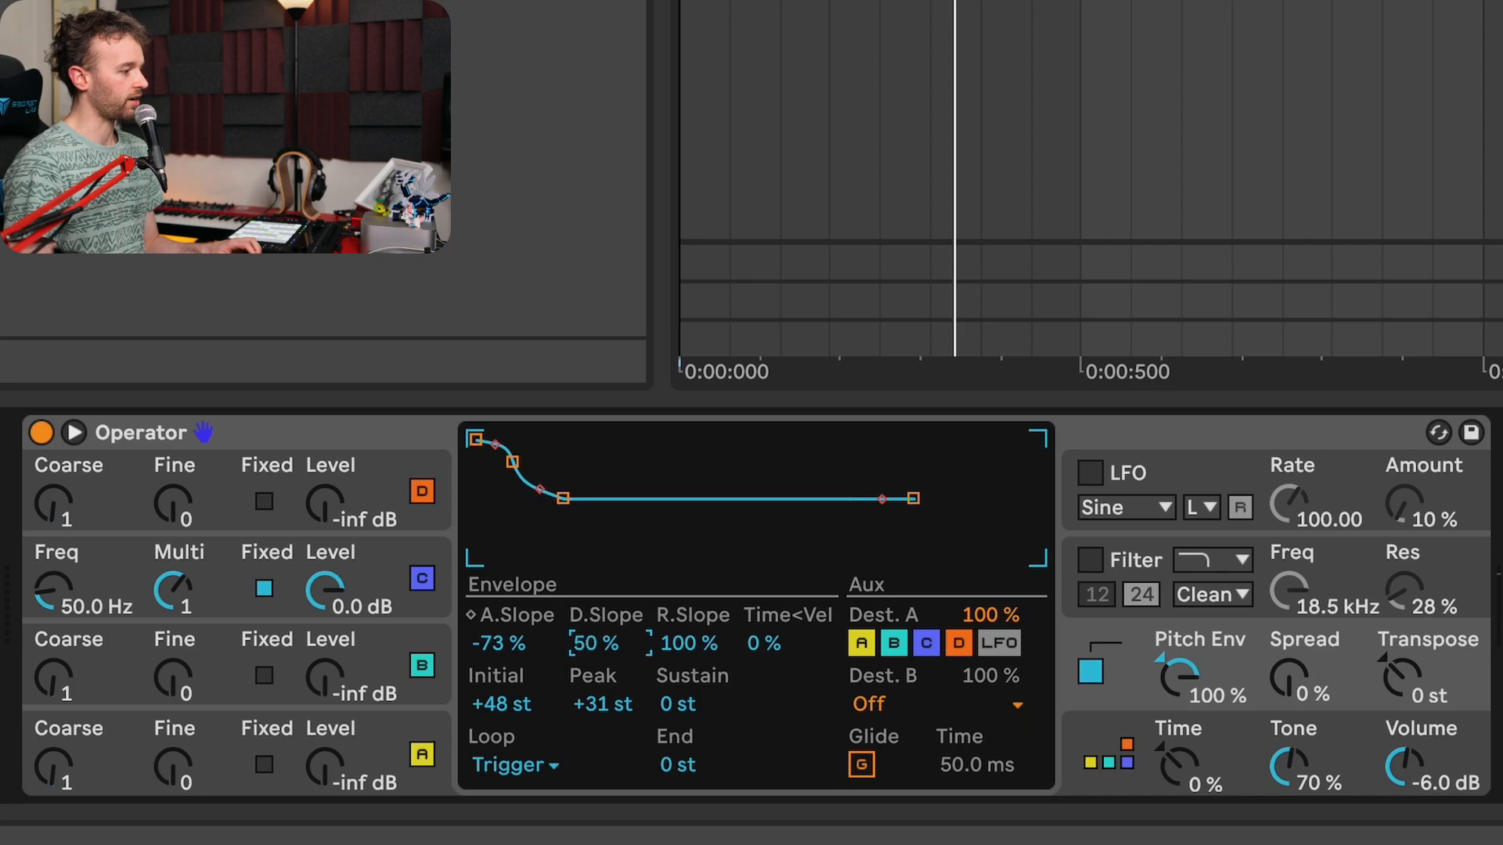
left_click_drag(505, 644, 505, 626)
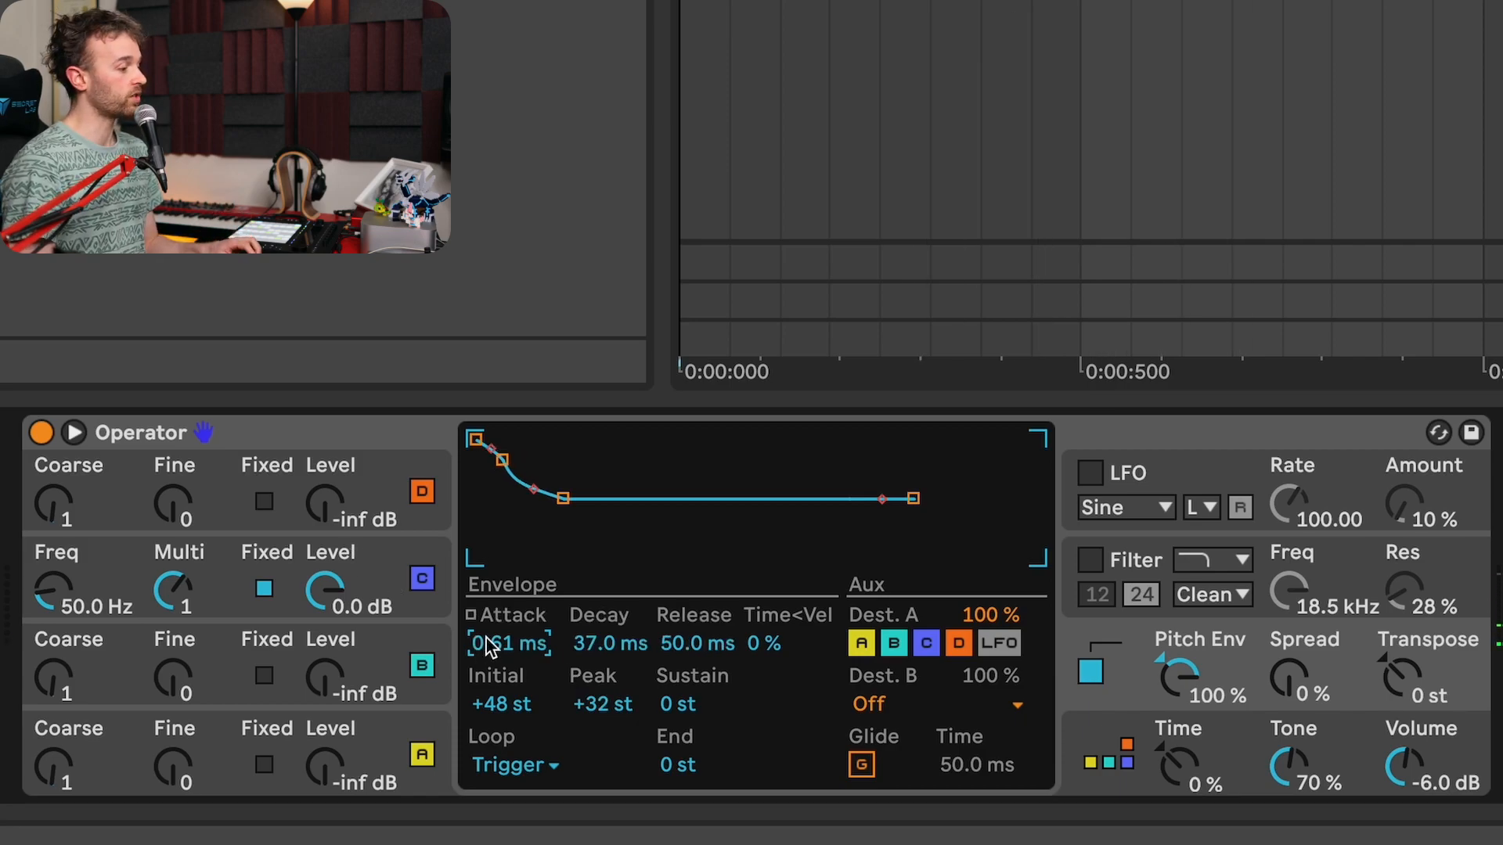
Step: Shorten oscillator C's amplitude envelope to a decay of 98.5 ms and a release of 88.1 ms
left_click(429, 546)
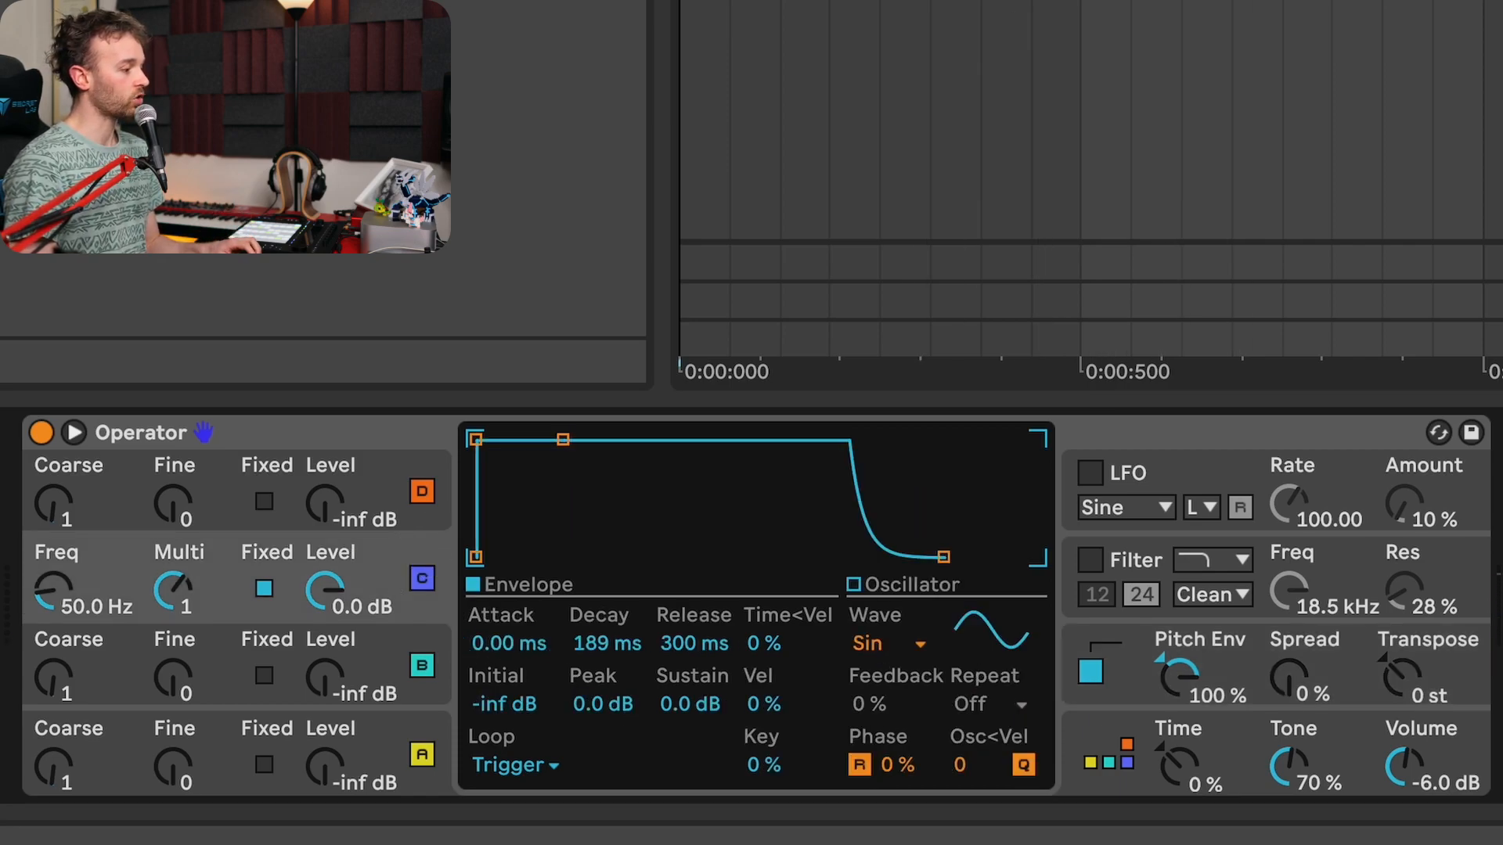
left_click(610, 647)
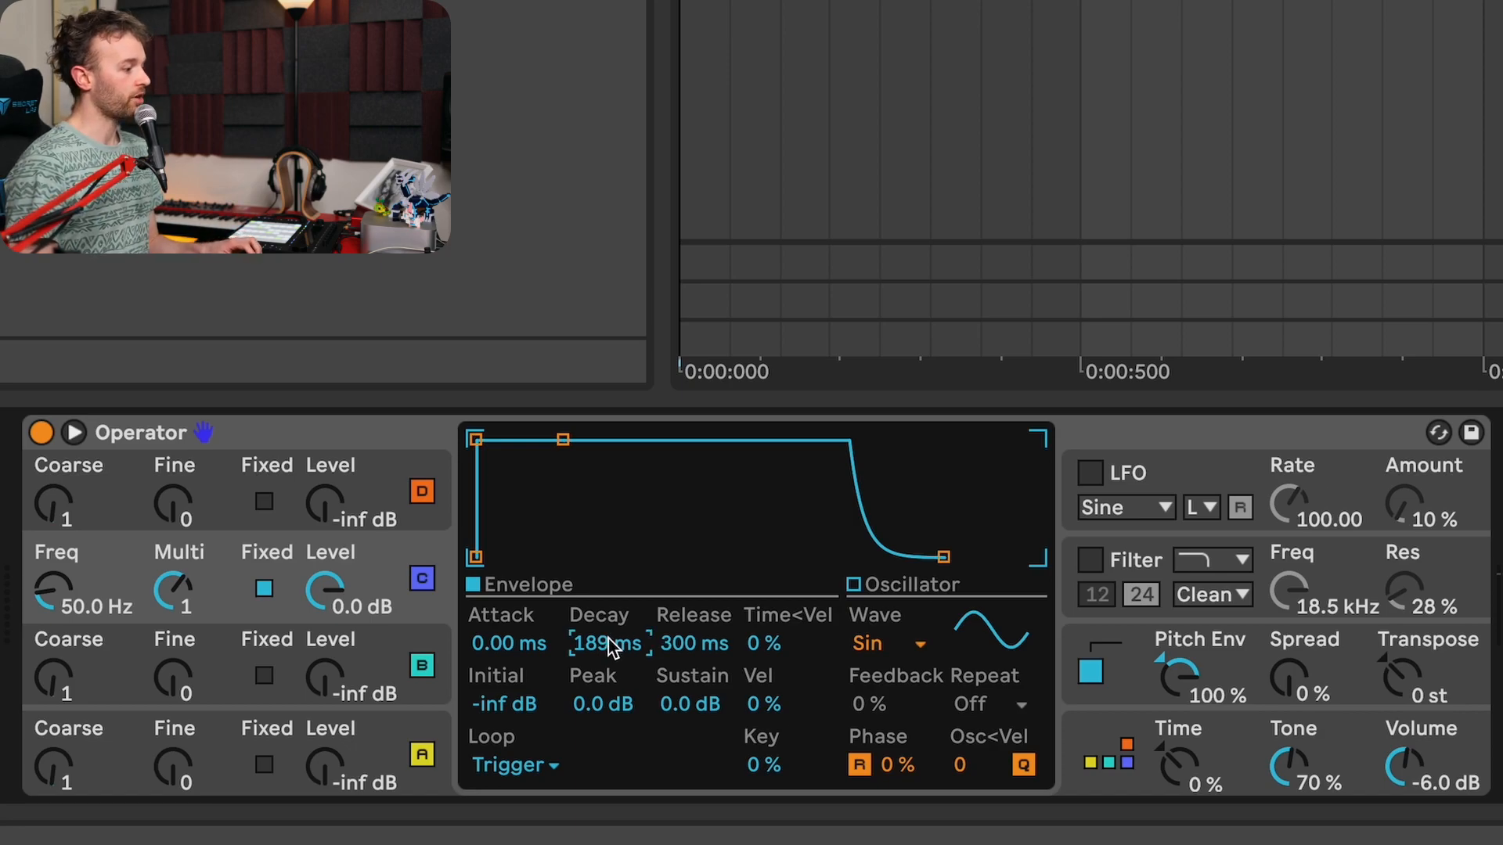
key("space")
left_click_drag(610, 646, 705, 713)
left_click_drag(582, 622, 582, 595)
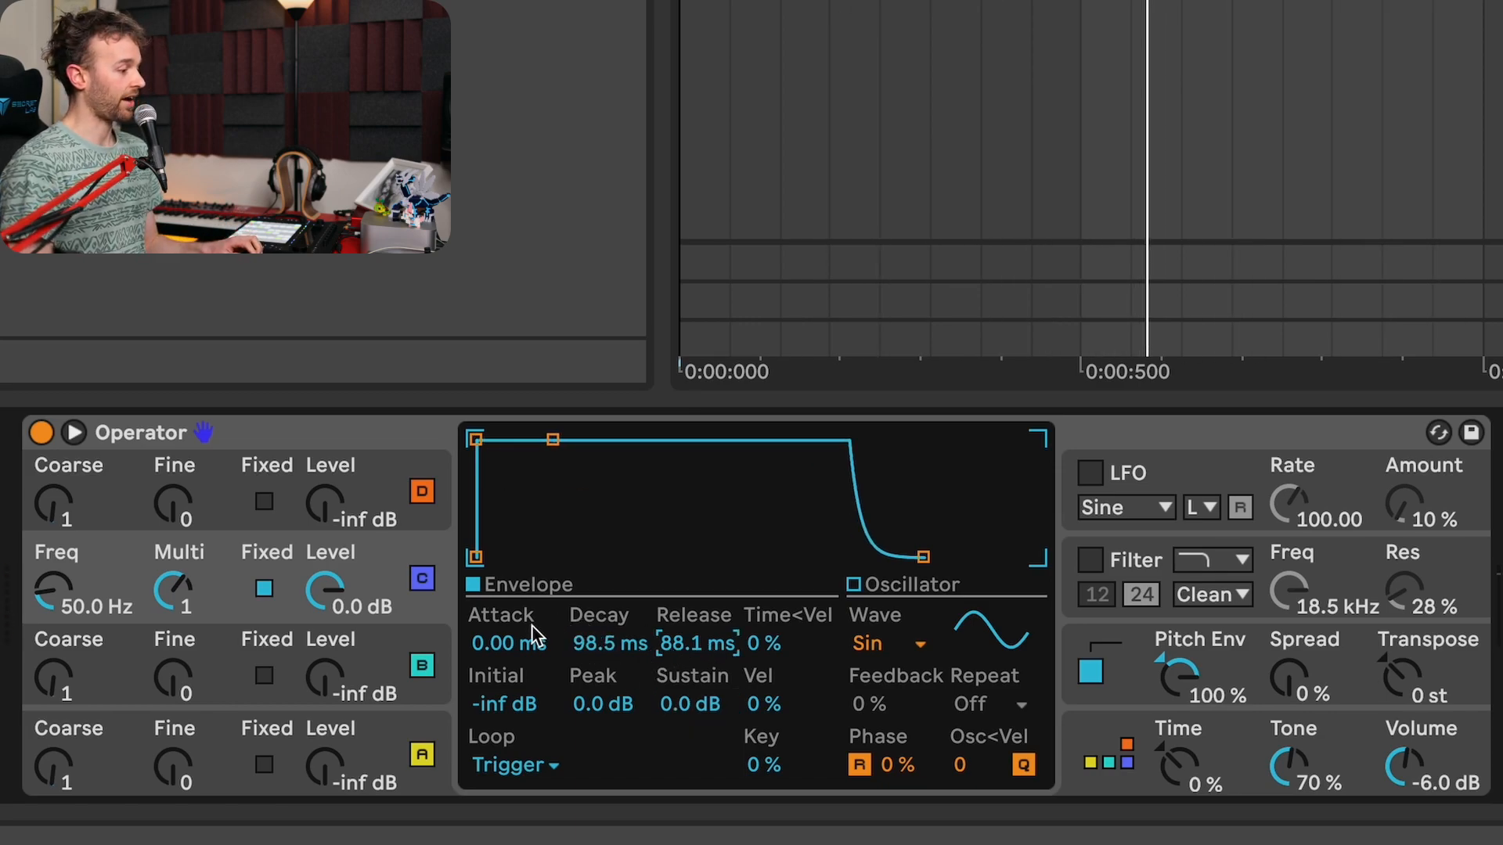
Step: Set oscillator C's phase to 25 % and its envelope attack to 0.92 ms
left_click_drag(535, 633, 509, 653)
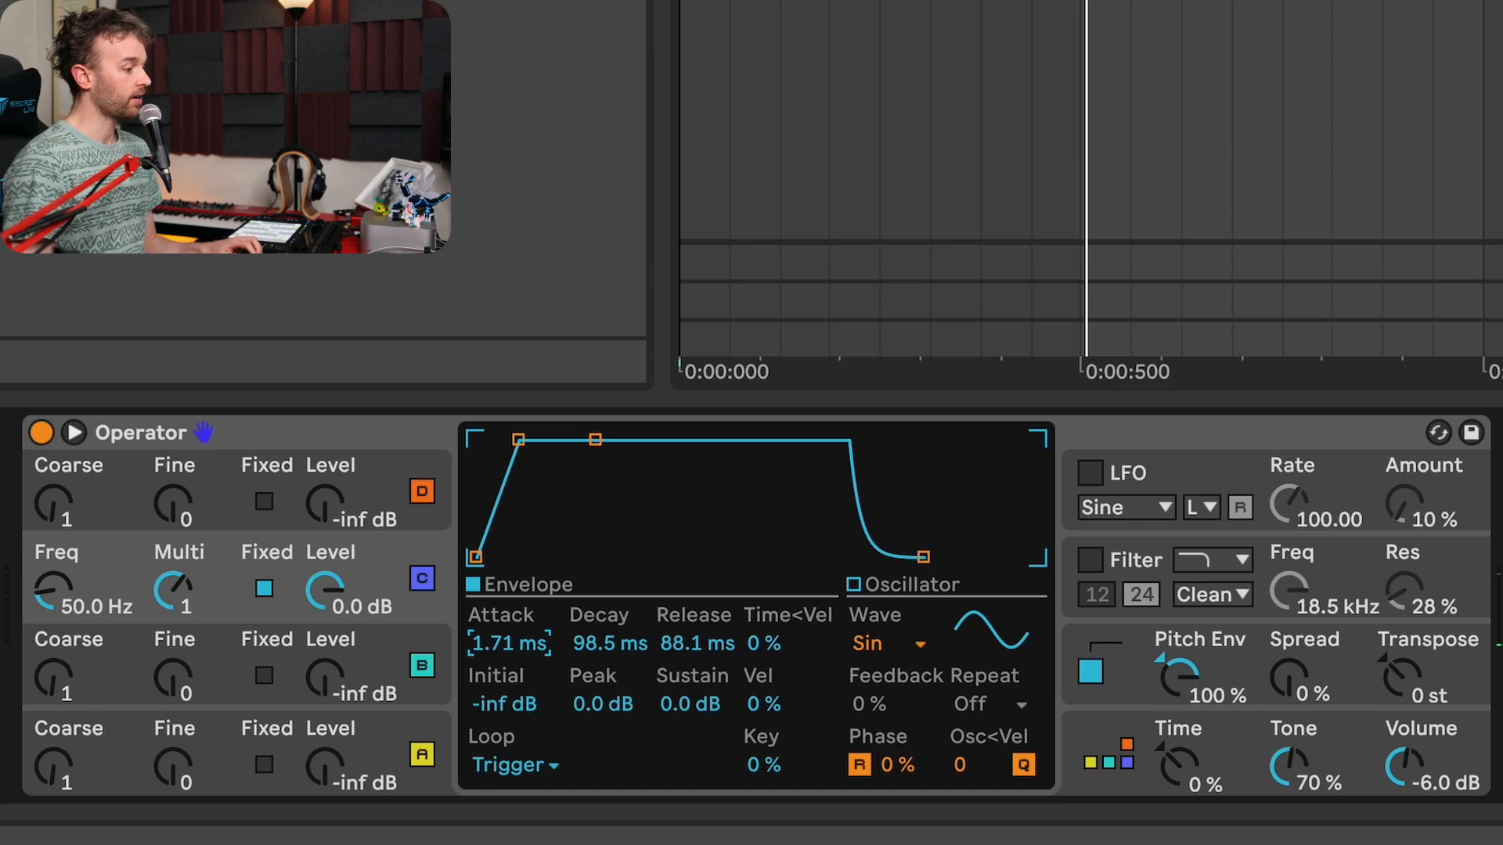
left_click_drag(509, 644, 509, 675)
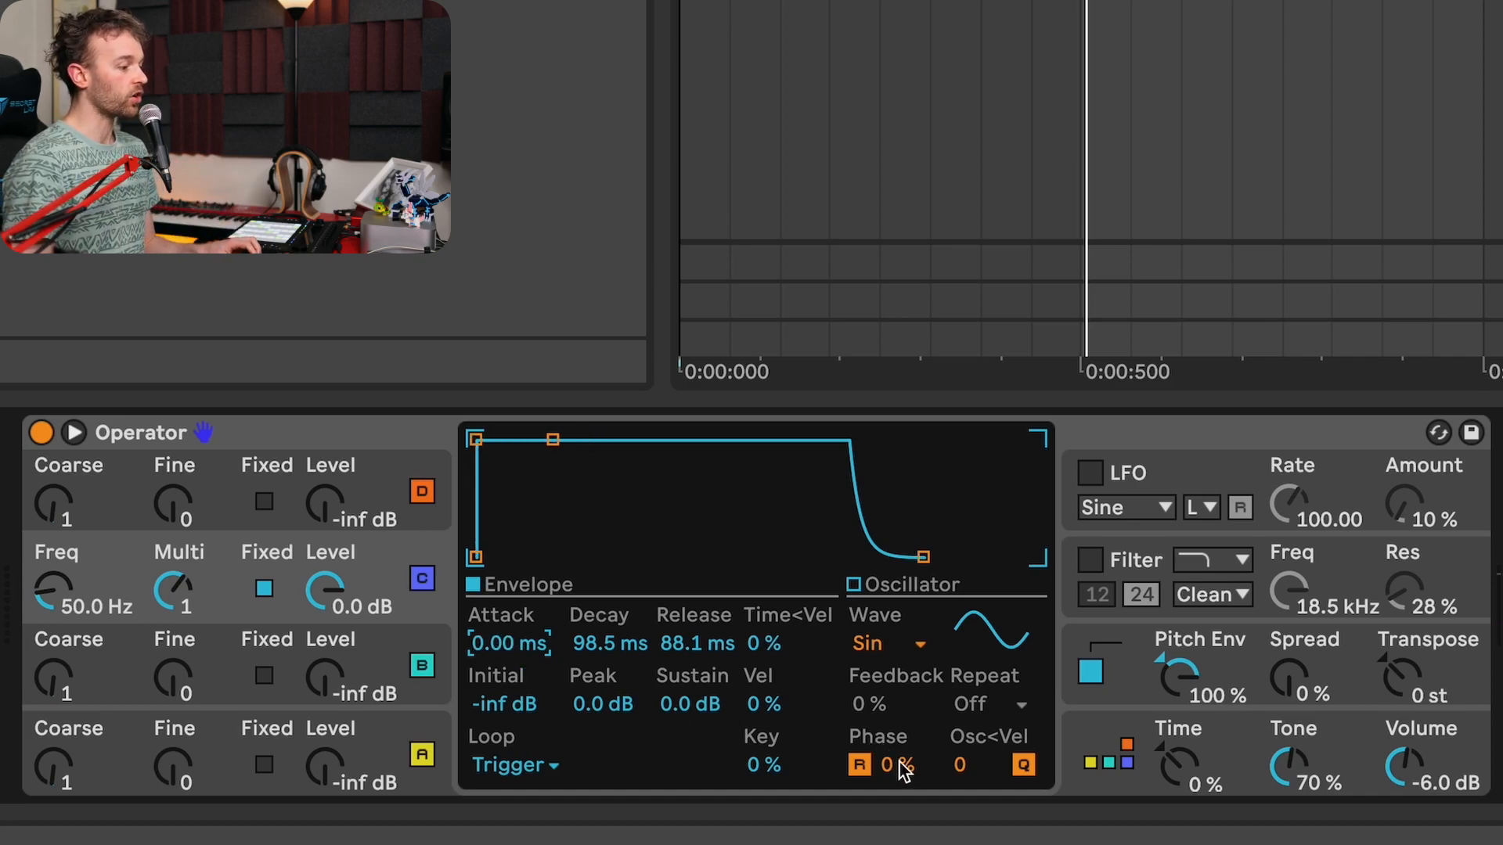
left_click_drag(904, 771, 904, 771)
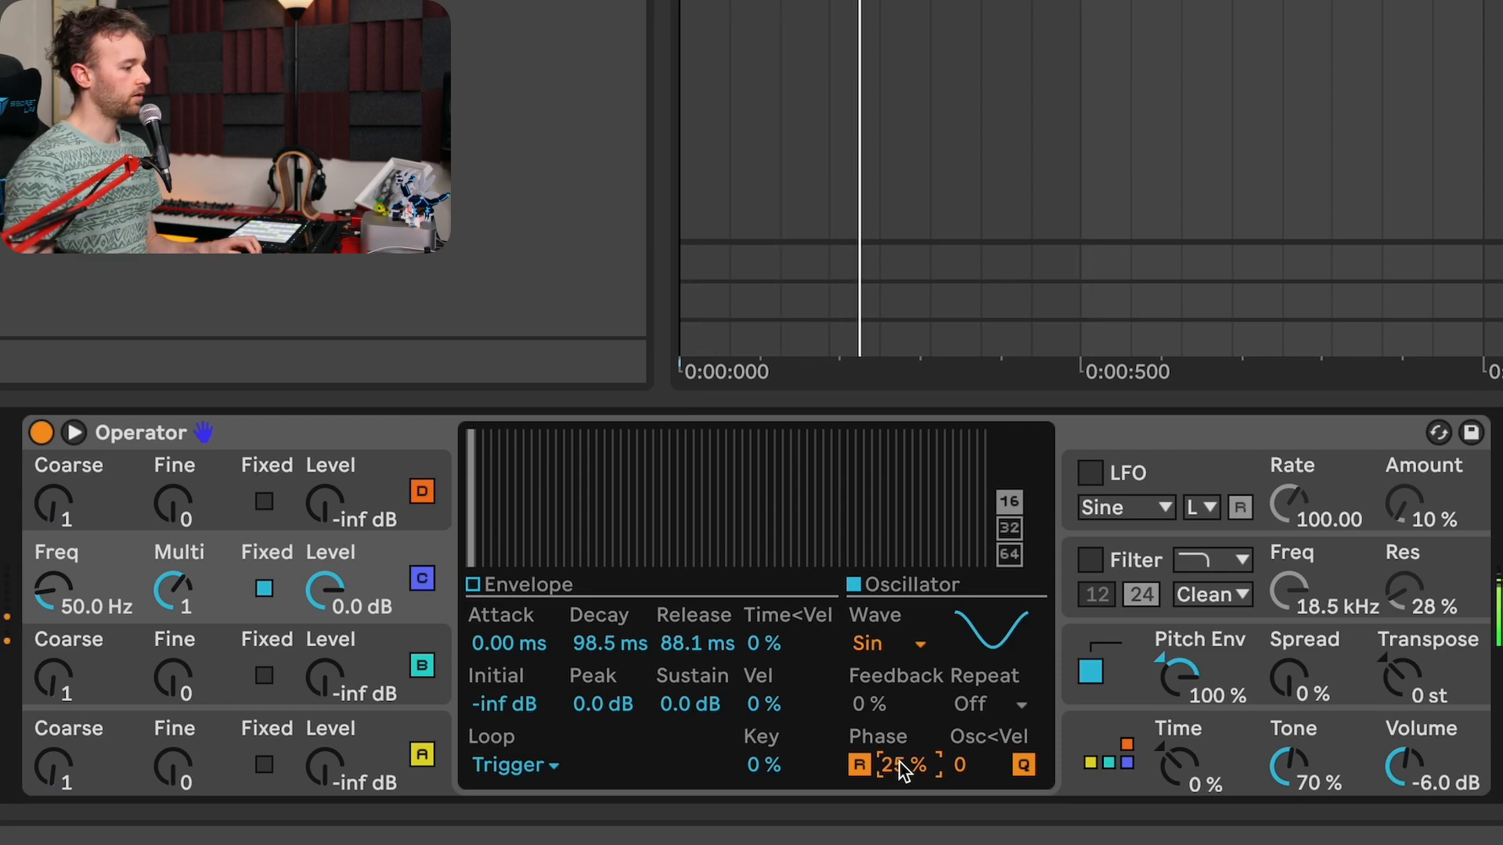
left_click(541, 584)
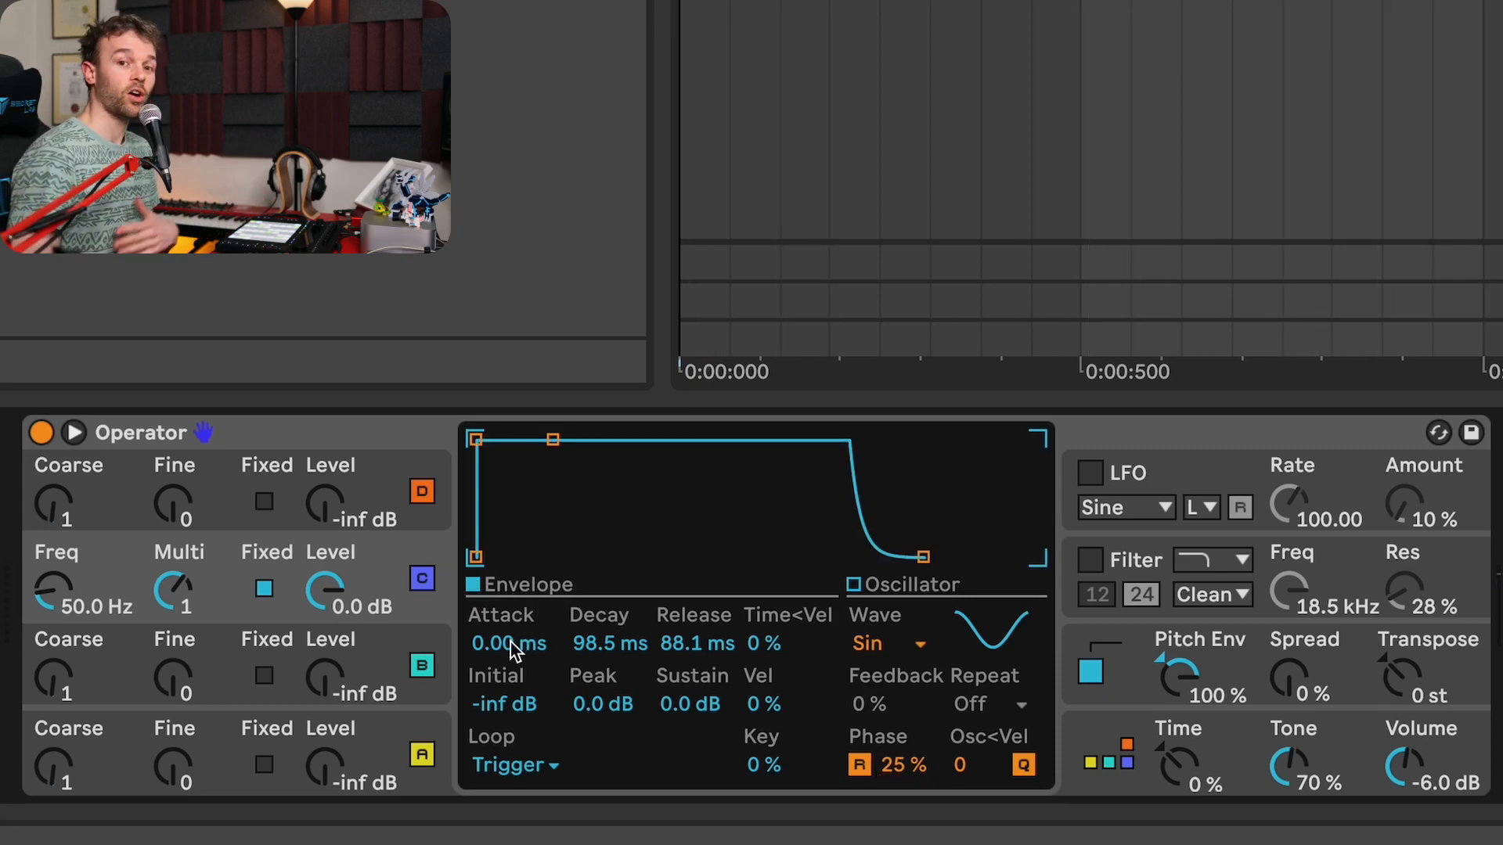
mouse_move(509, 643)
left_mouse_down()
mouse_move(510, 603)
mouse_move(510, 618)
left_mouse_up()
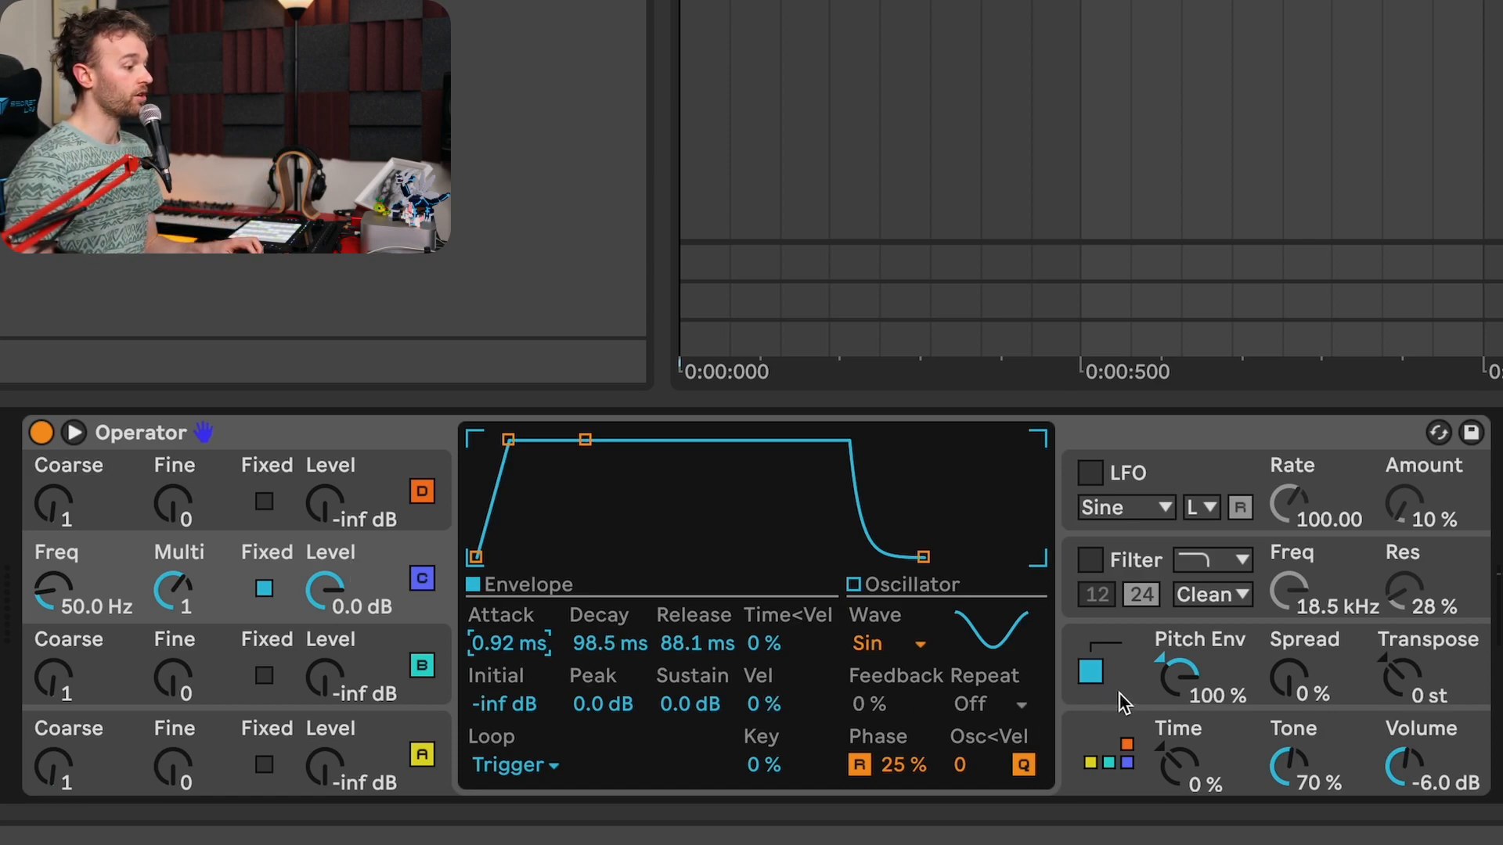
Step: Reduce the pitch envelope amount to 70 %
left_click(1174, 686)
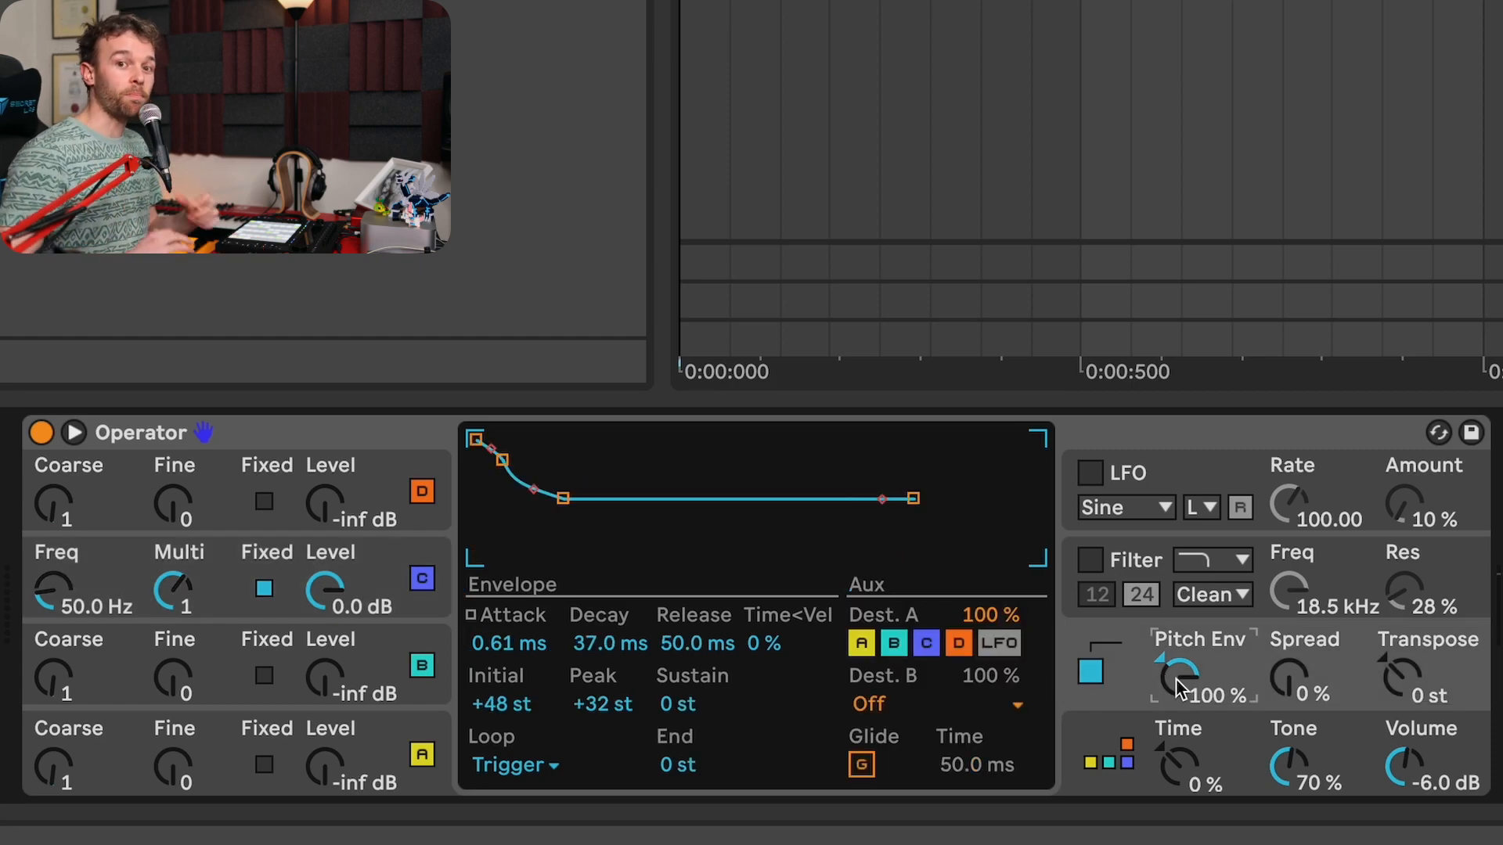
left_click_drag(1175, 678, 1137, 699)
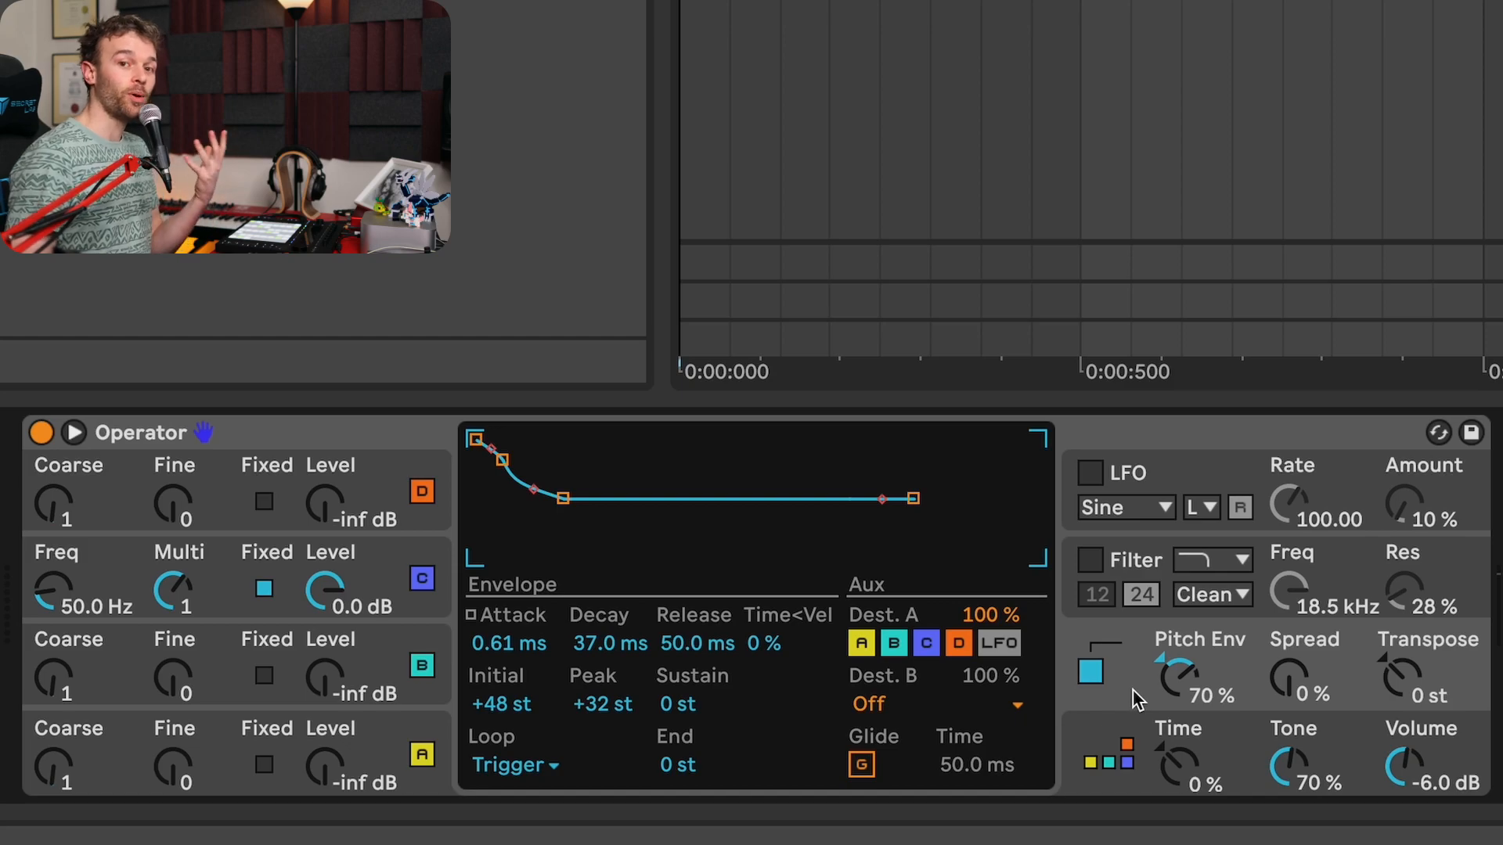
Step: Switch oscillator D to a fixed frequency and set its envelope loop mode to Trigger
left_click(398, 463)
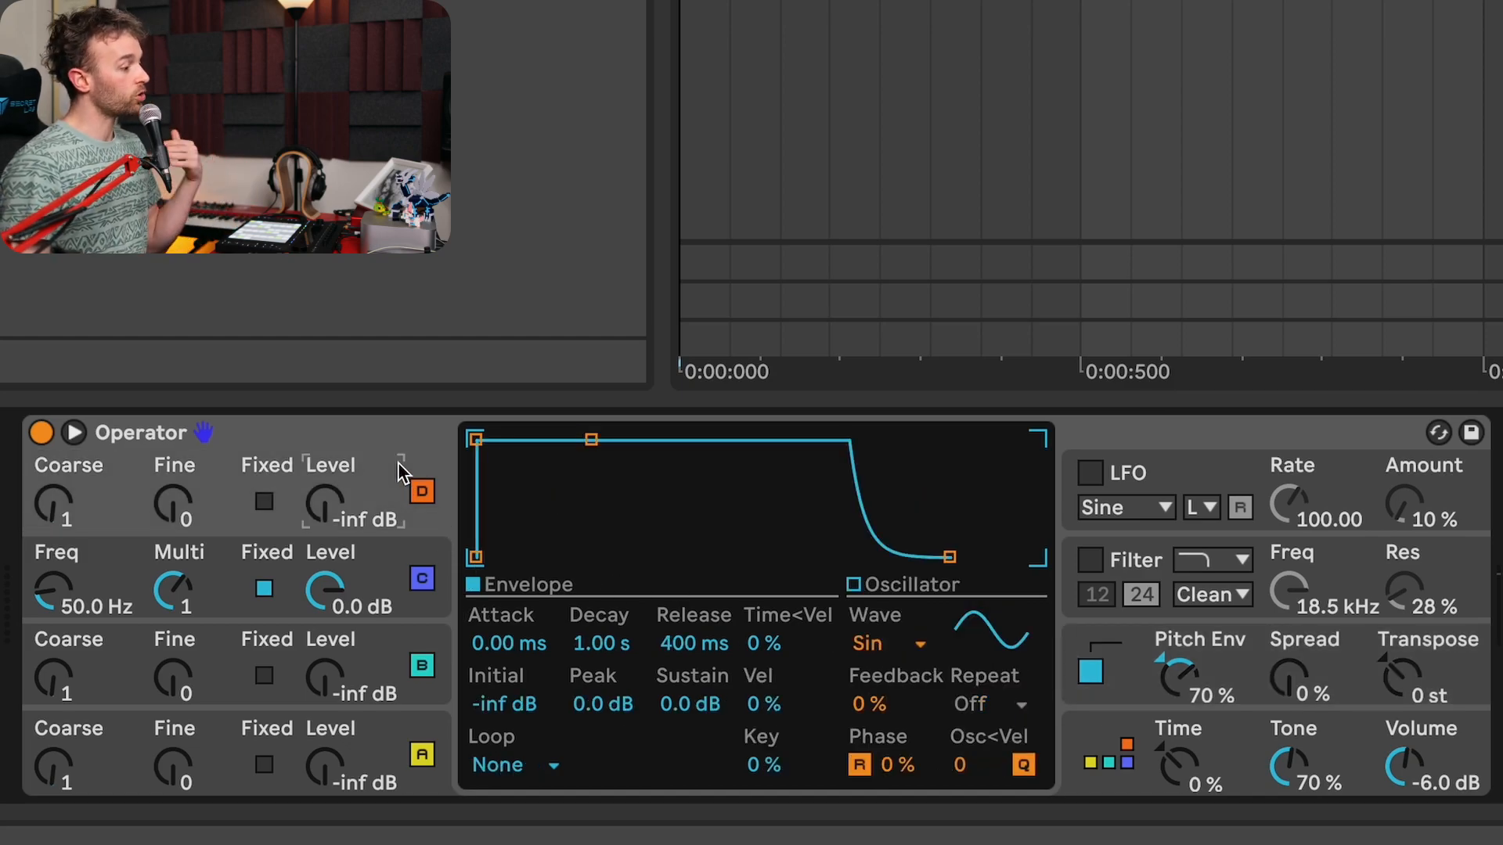
left_click(427, 548)
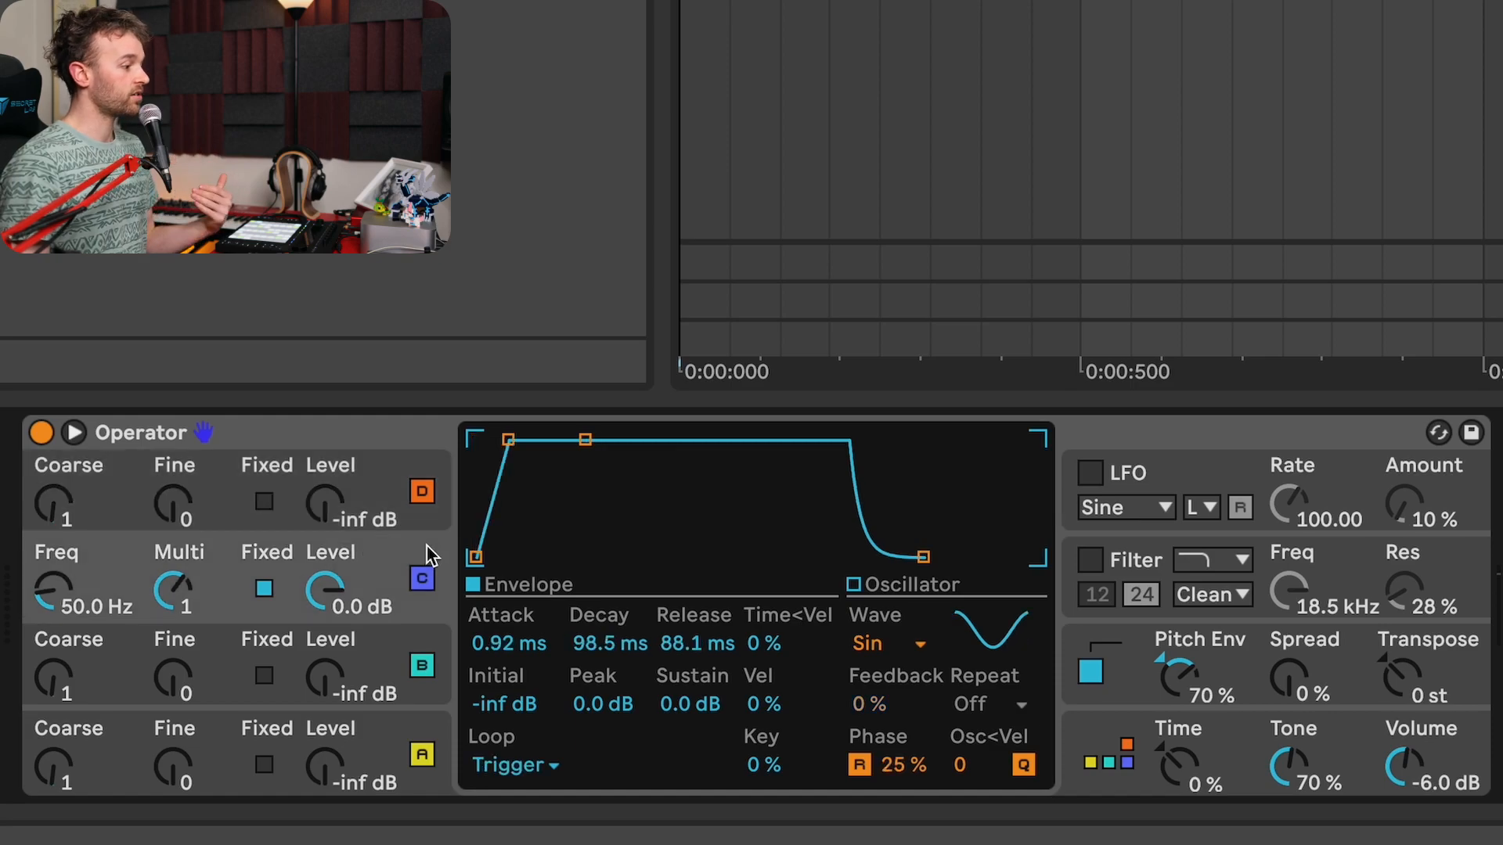
left_click(399, 483)
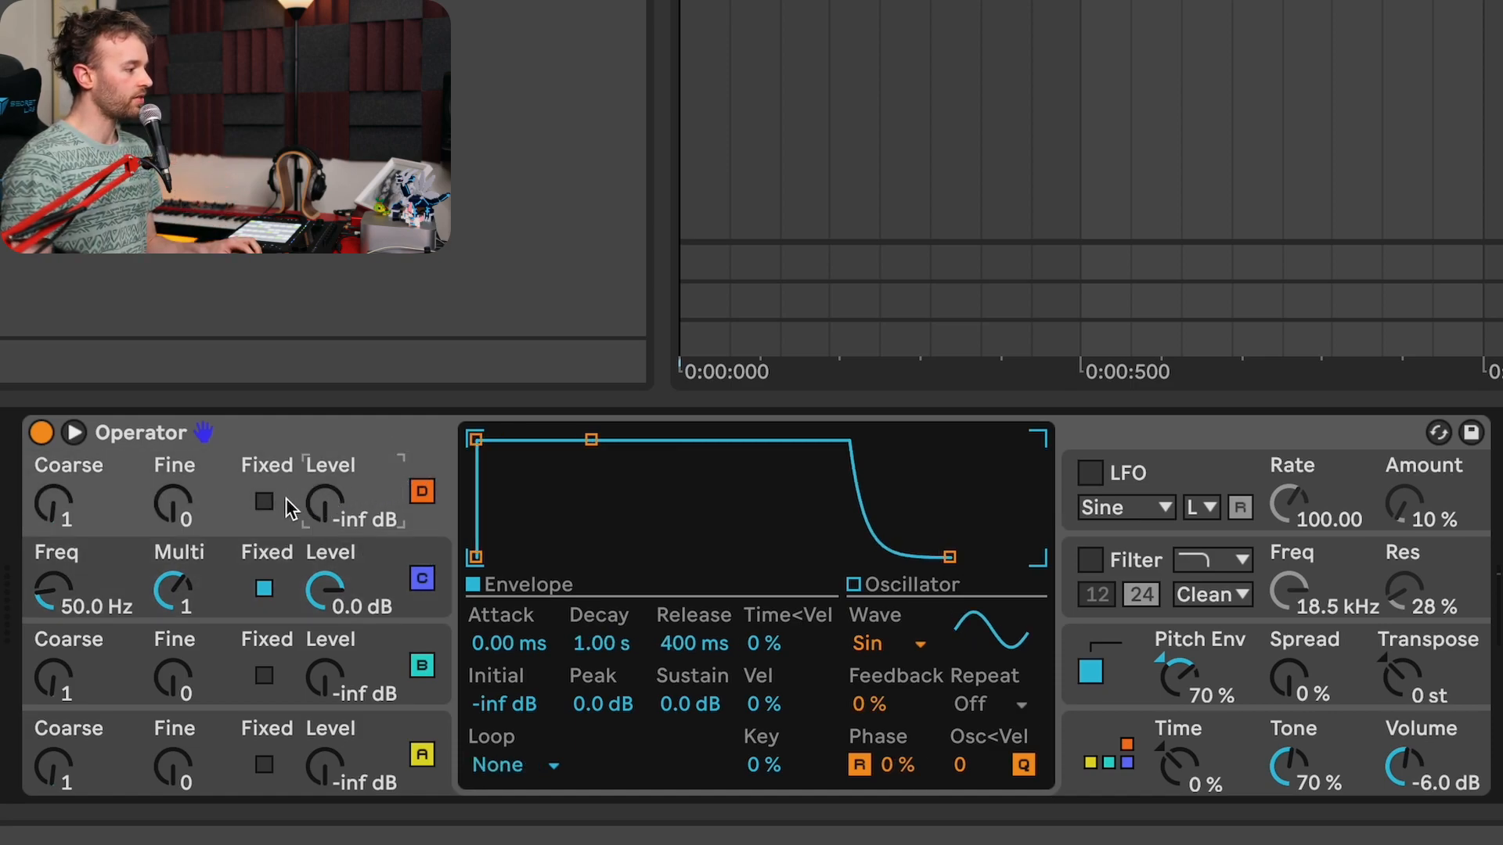
left_click(264, 502)
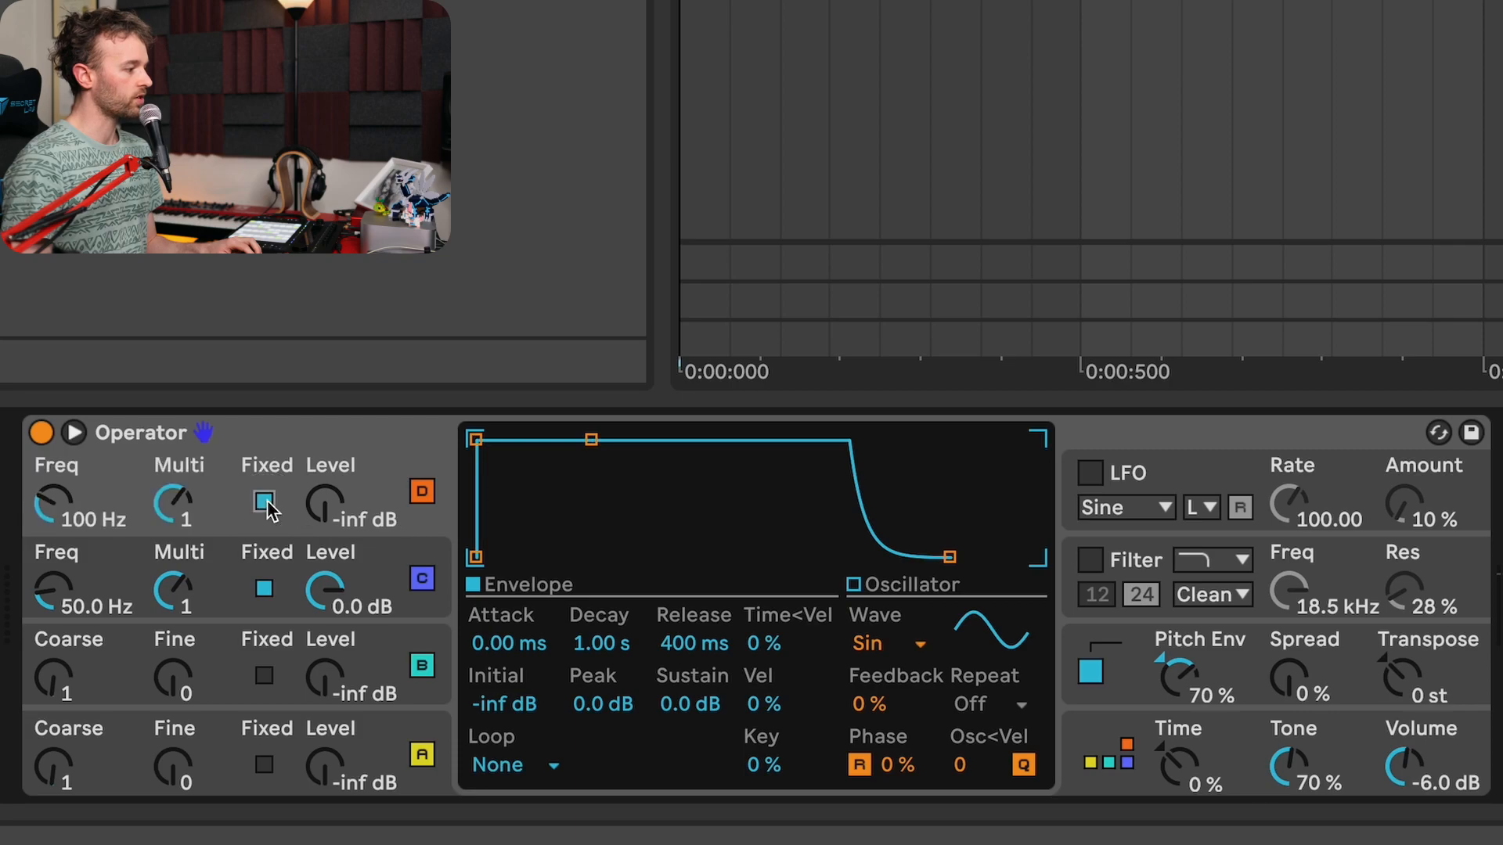
left_click(527, 771)
left_click(519, 737)
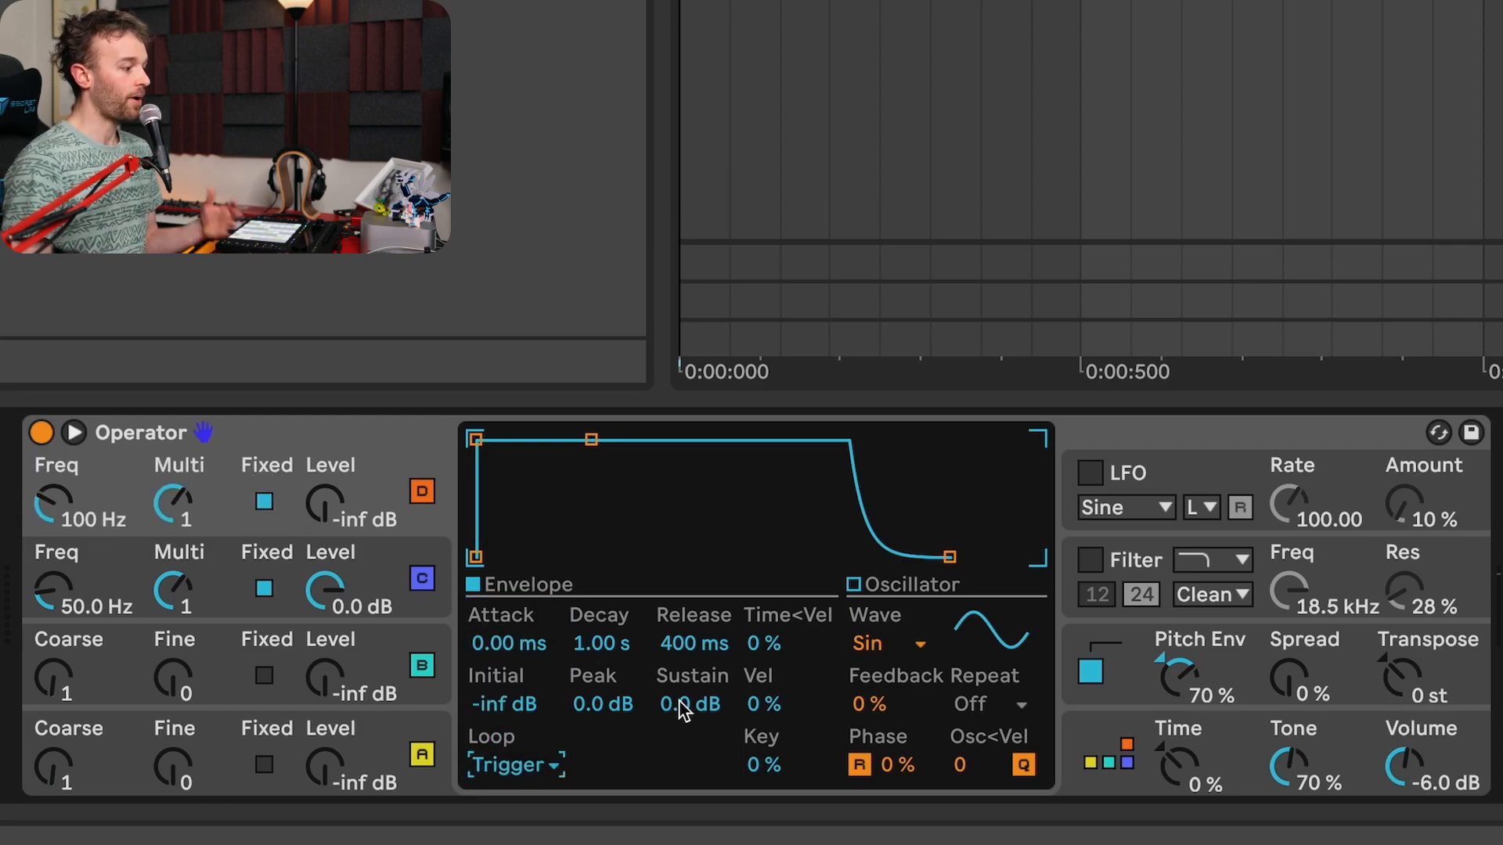
Step: Give oscillator D a sustain of -inf dB, a decay of 53.0 ms and an output level of -7.3 dB
left_click_drag(691, 705, 692, 822)
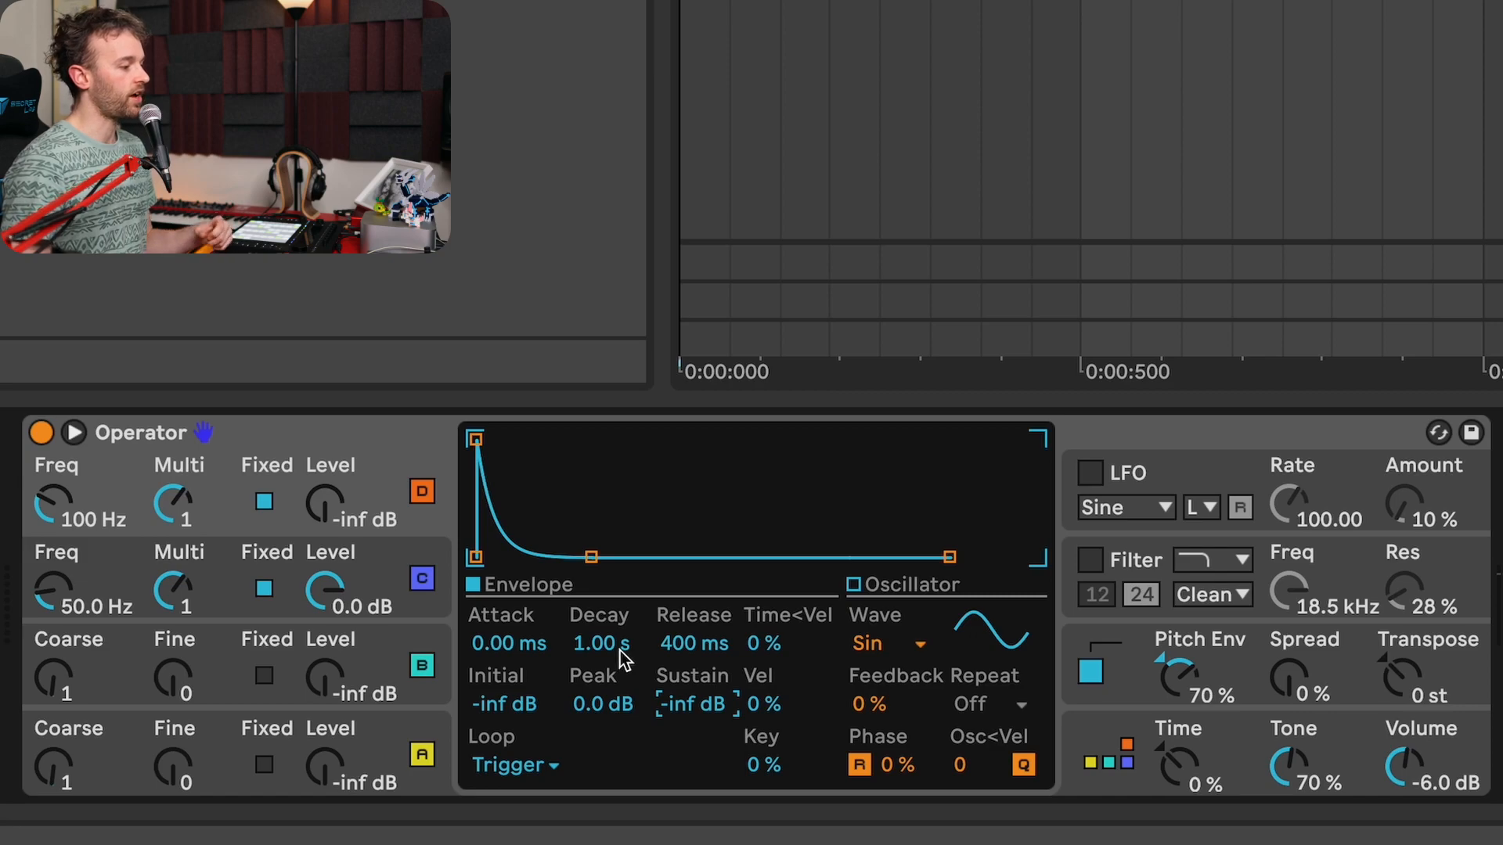
left_click_drag(622, 657, 622, 684)
left_click_drag(324, 505, 324, 435)
left_click_drag(608, 643, 607, 689)
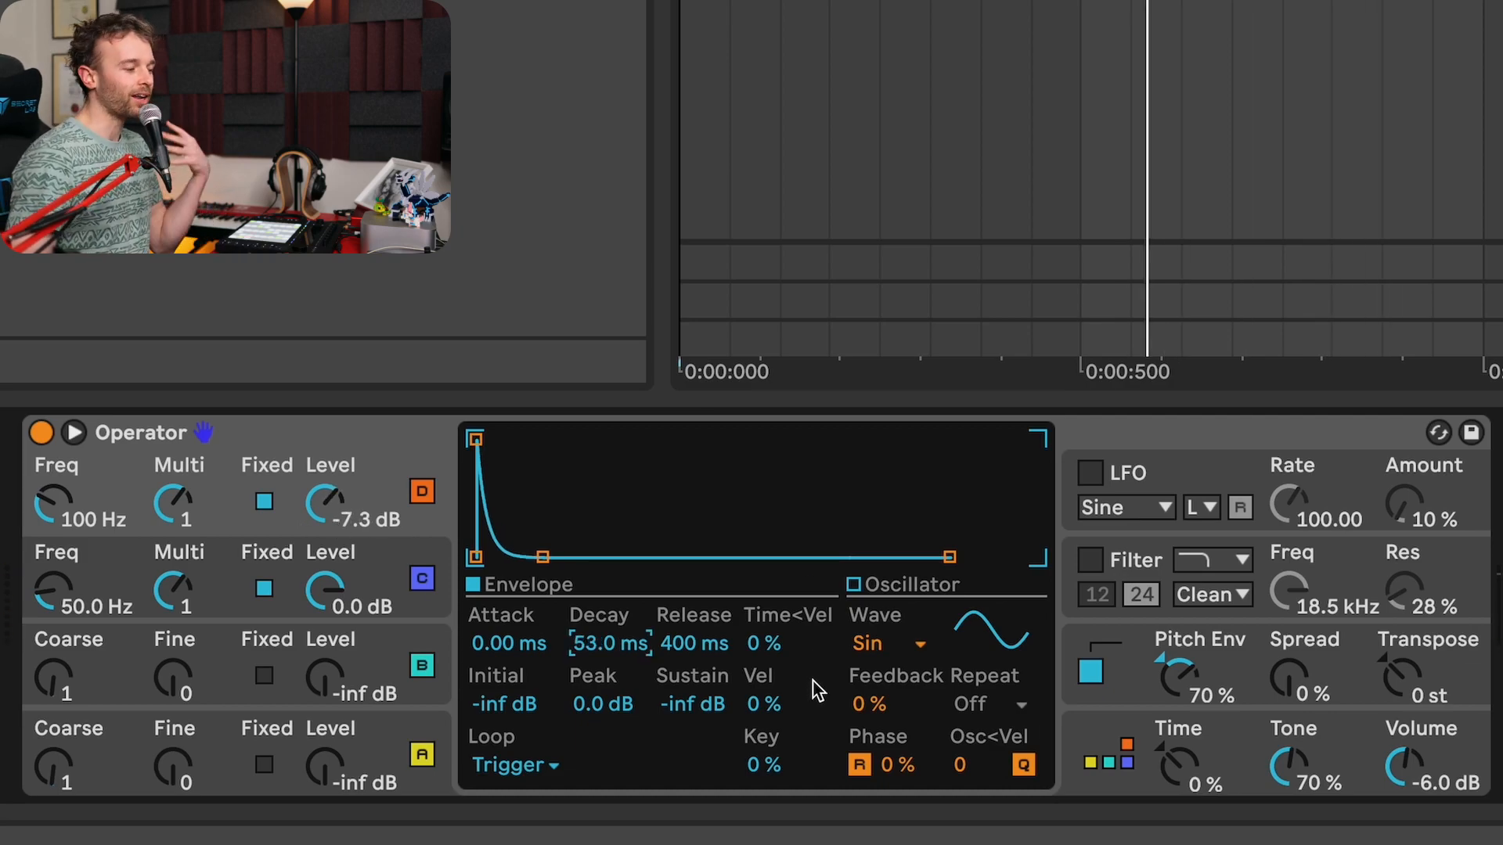
Step: Change oscillator D's waveform to Noise Looped, with its frequency at 801 Hz and level at -18 dB
left_click(868, 644)
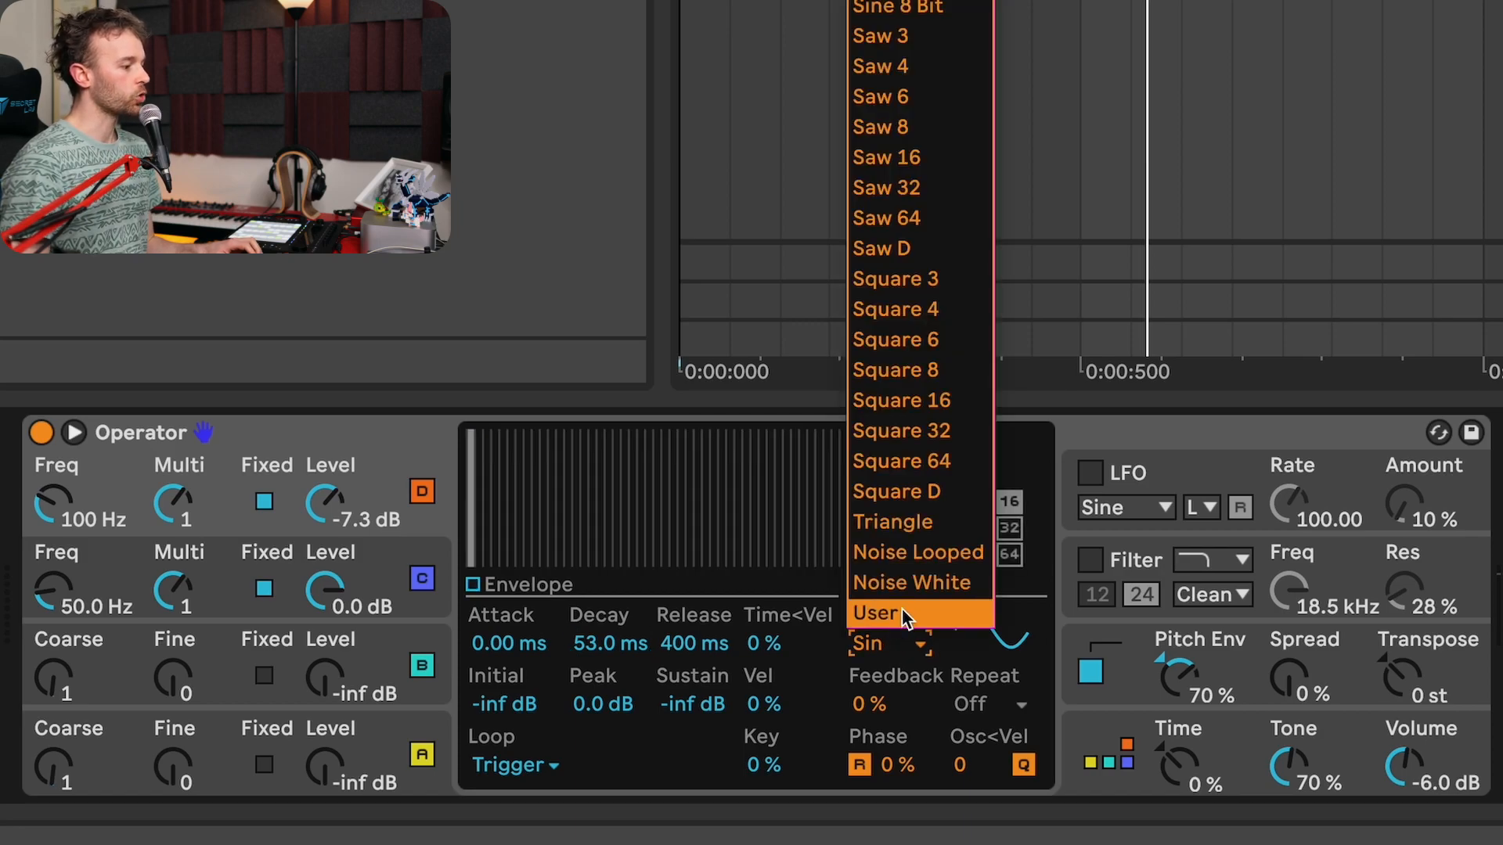
left_click(910, 558)
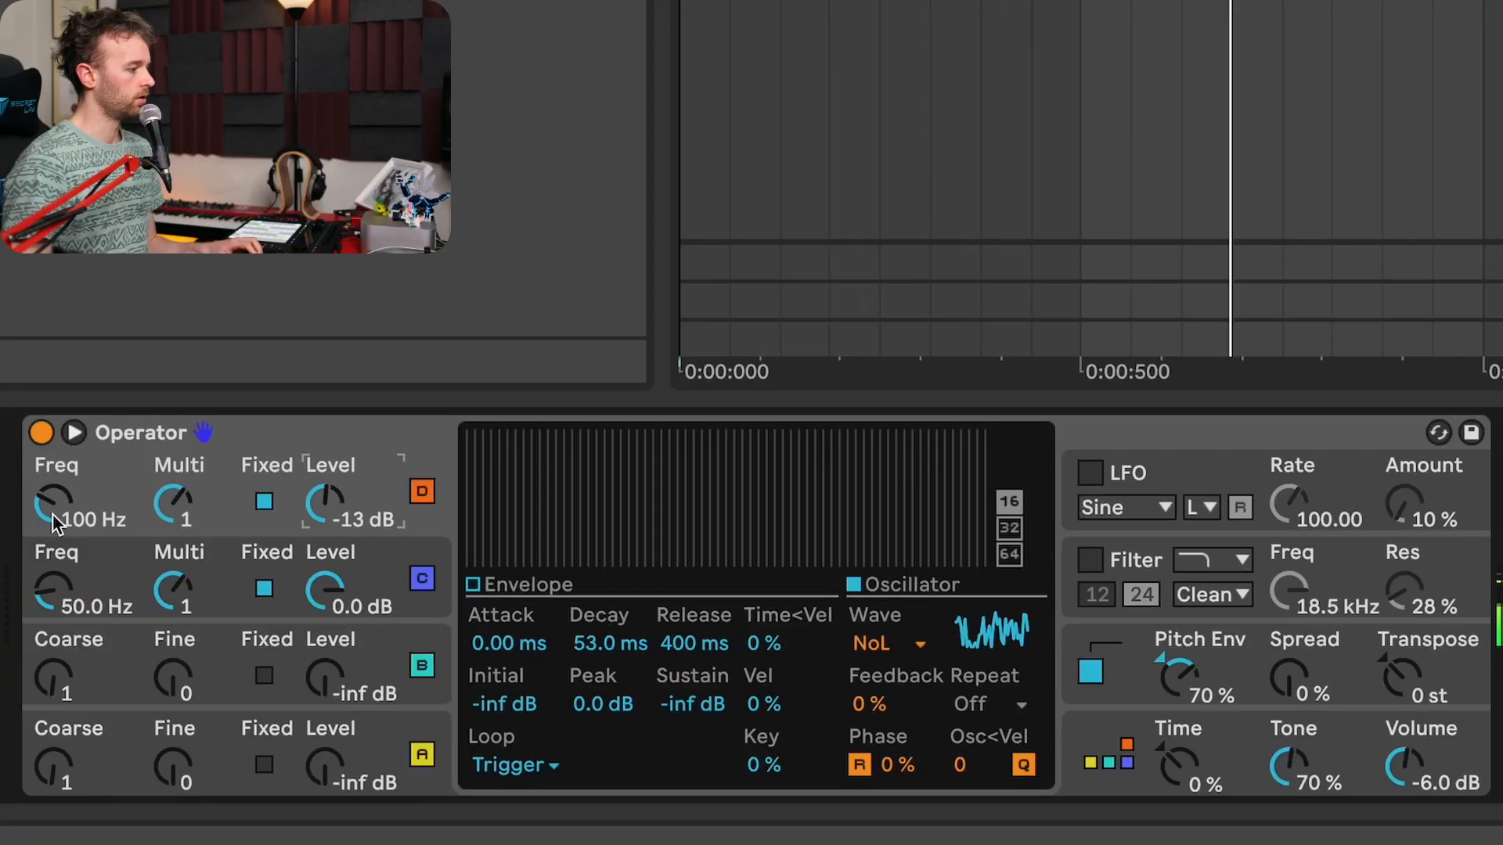
left_click(58, 517)
left_click_drag(58, 515, 59, 439)
left_click(337, 510)
left_click_drag(335, 509, 335, 518)
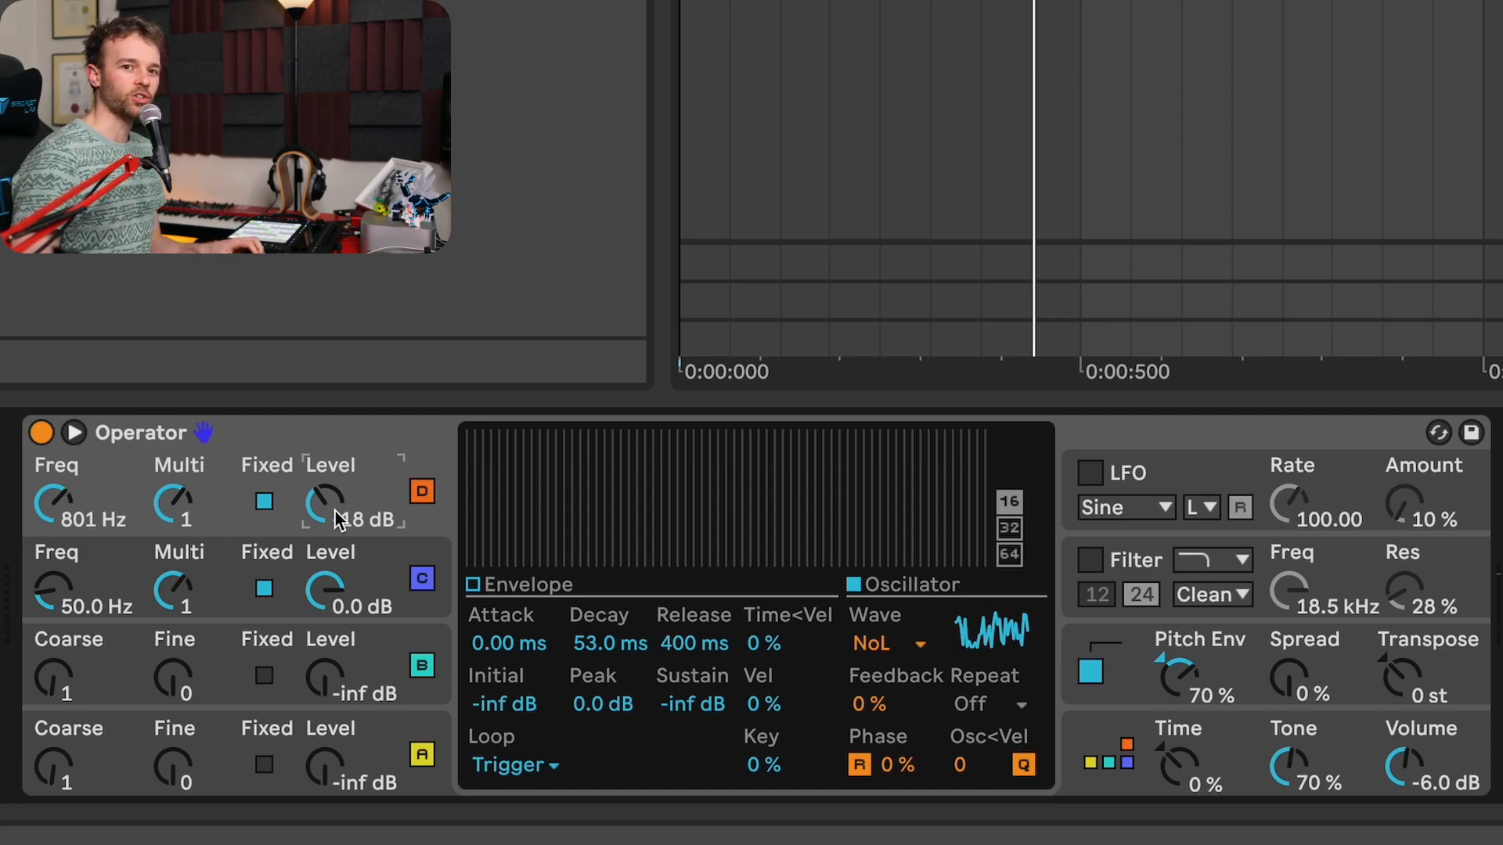
Step: Adjust oscillator D to a -16 dB level, 1.02 kHz frequency, 37.0 ms decay and 100 % feedback
left_click_drag(335, 510, 334, 508)
left_click_drag(609, 643, 609, 670)
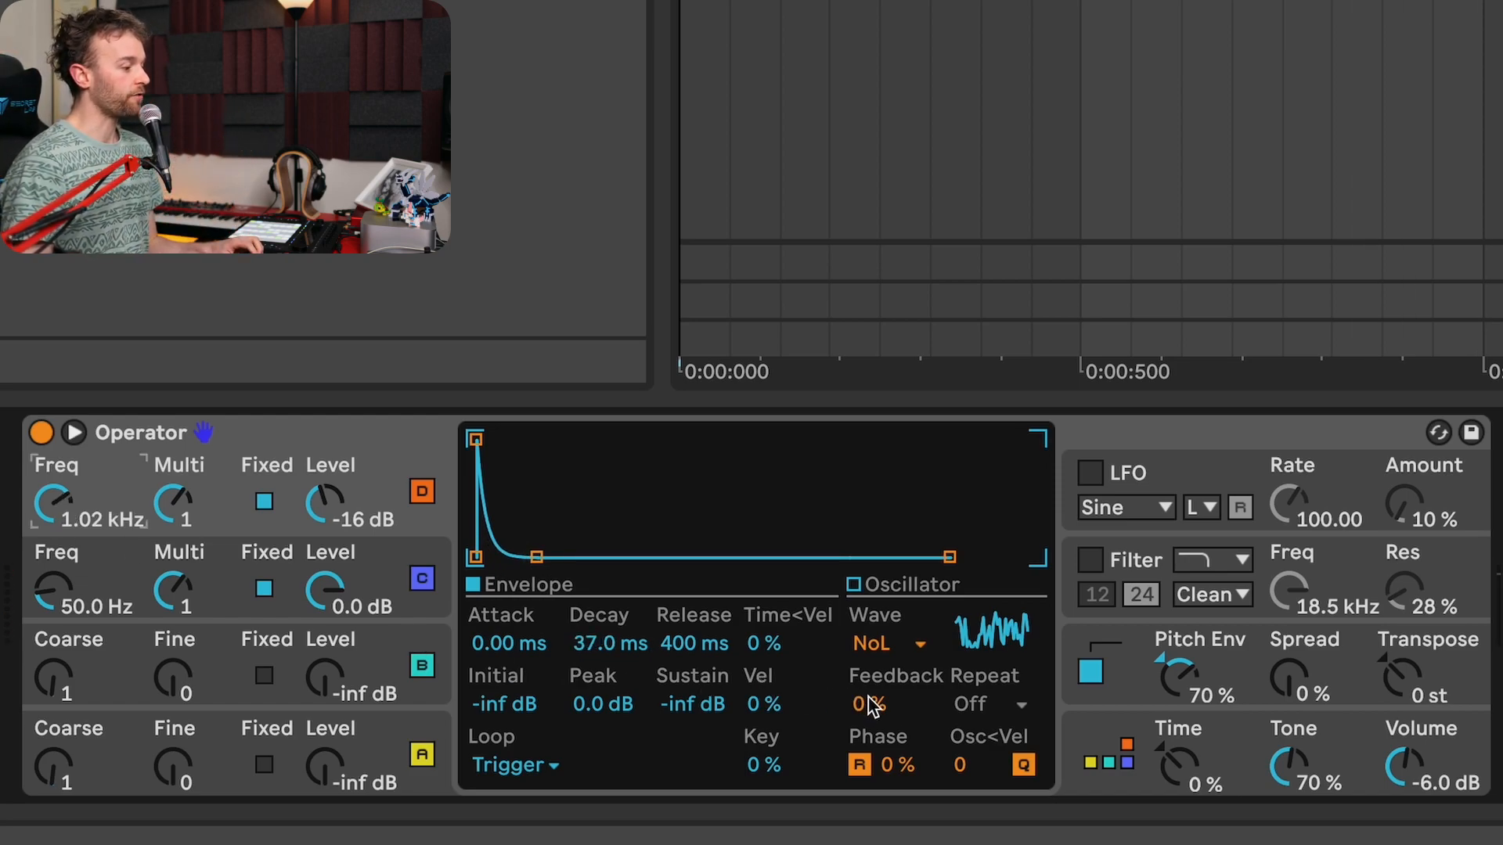
left_click_drag(867, 708, 867, 706)
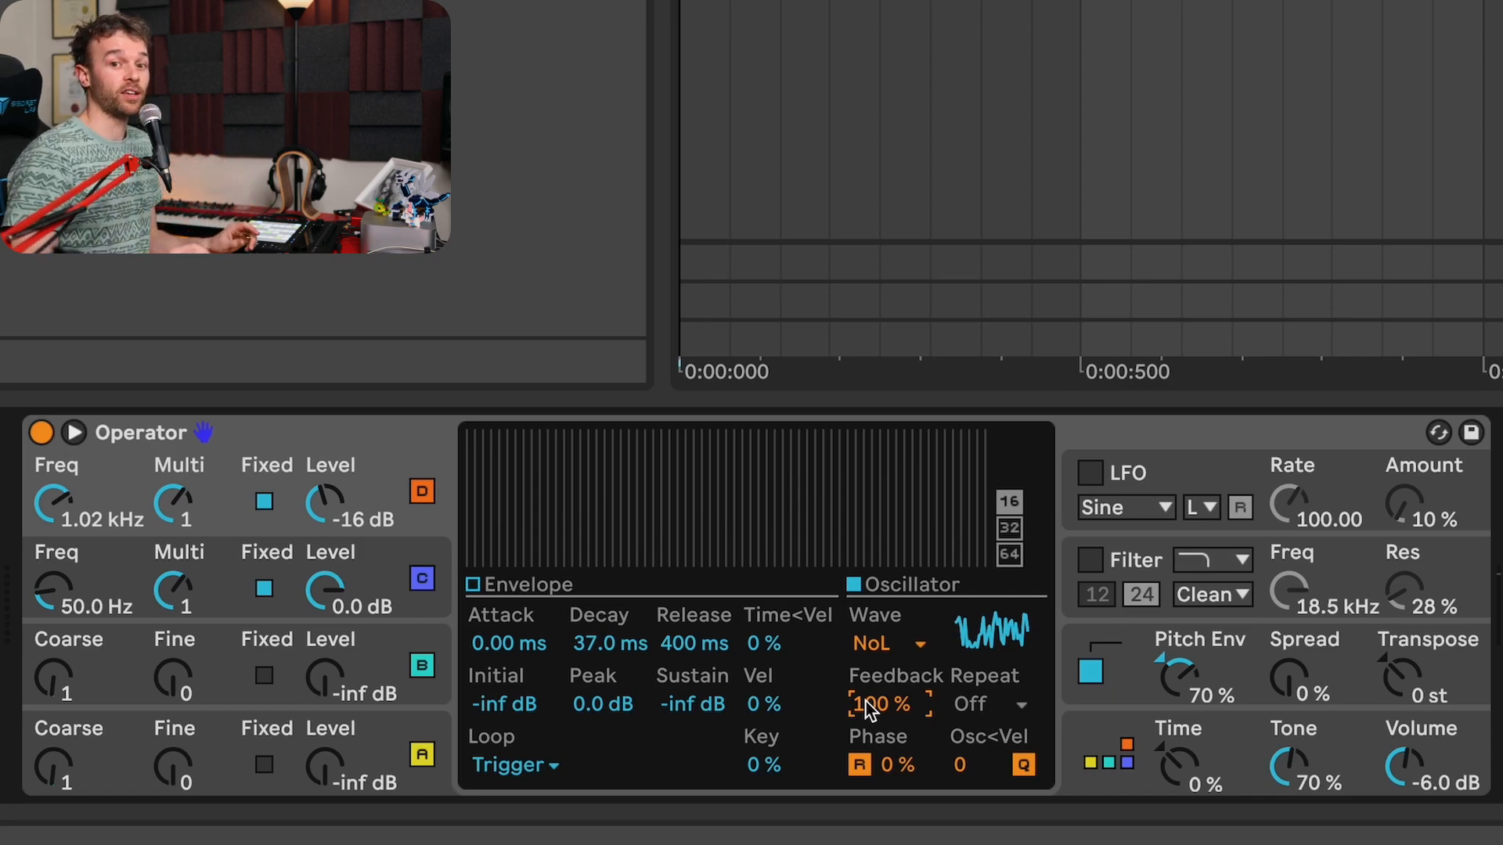
Step: Set oscillator D's decay to 631 ms, frequency to 288 Hz, multiplier to 10, feedback to 100 % and phase to 48 %
left_click_drag(566, 635, 566, 603)
left_click_drag(879, 705, 829, 685)
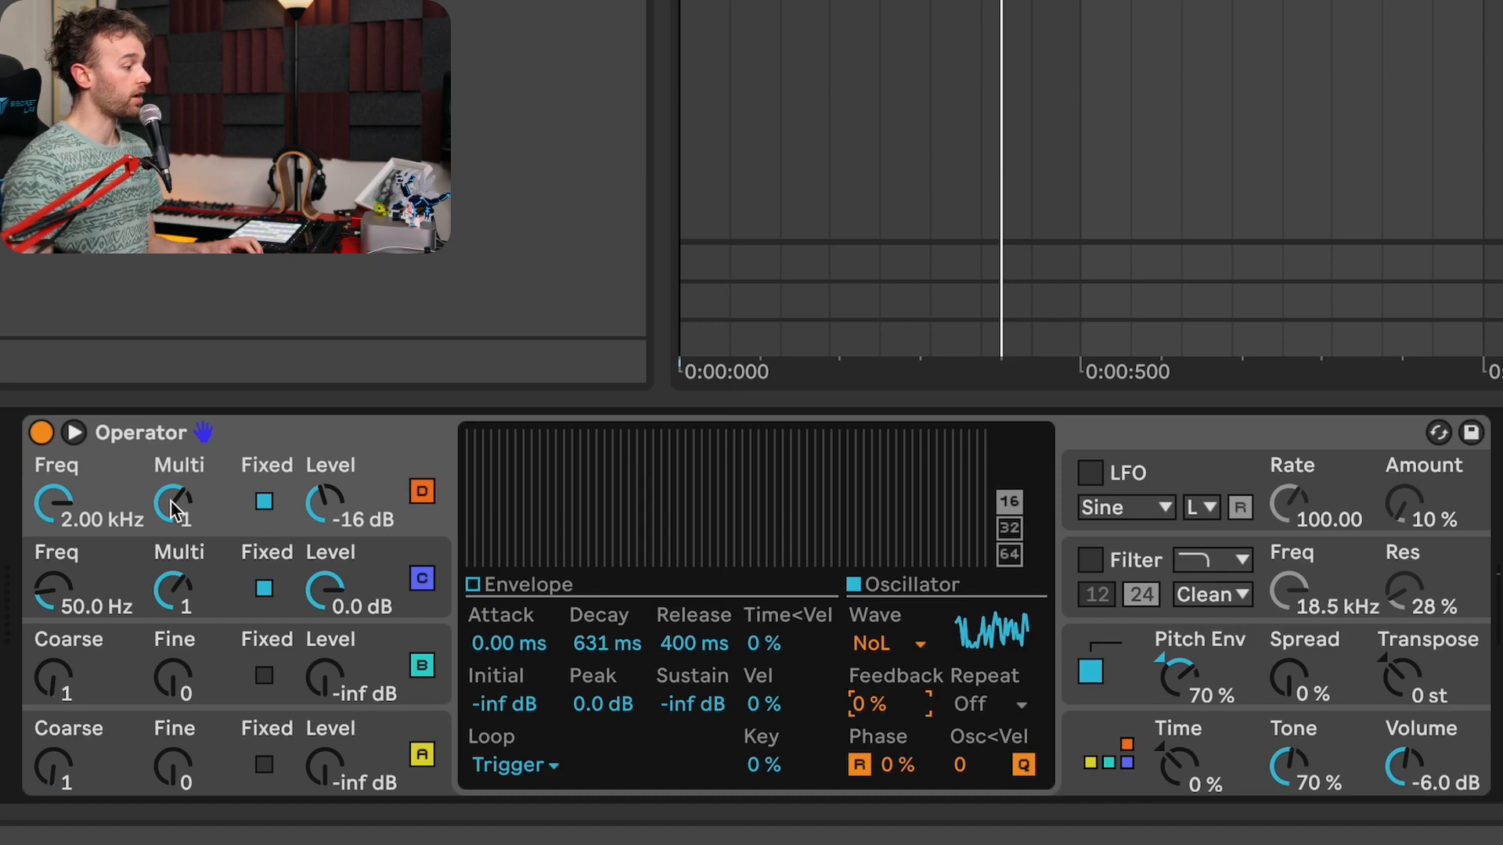
left_click(171, 505)
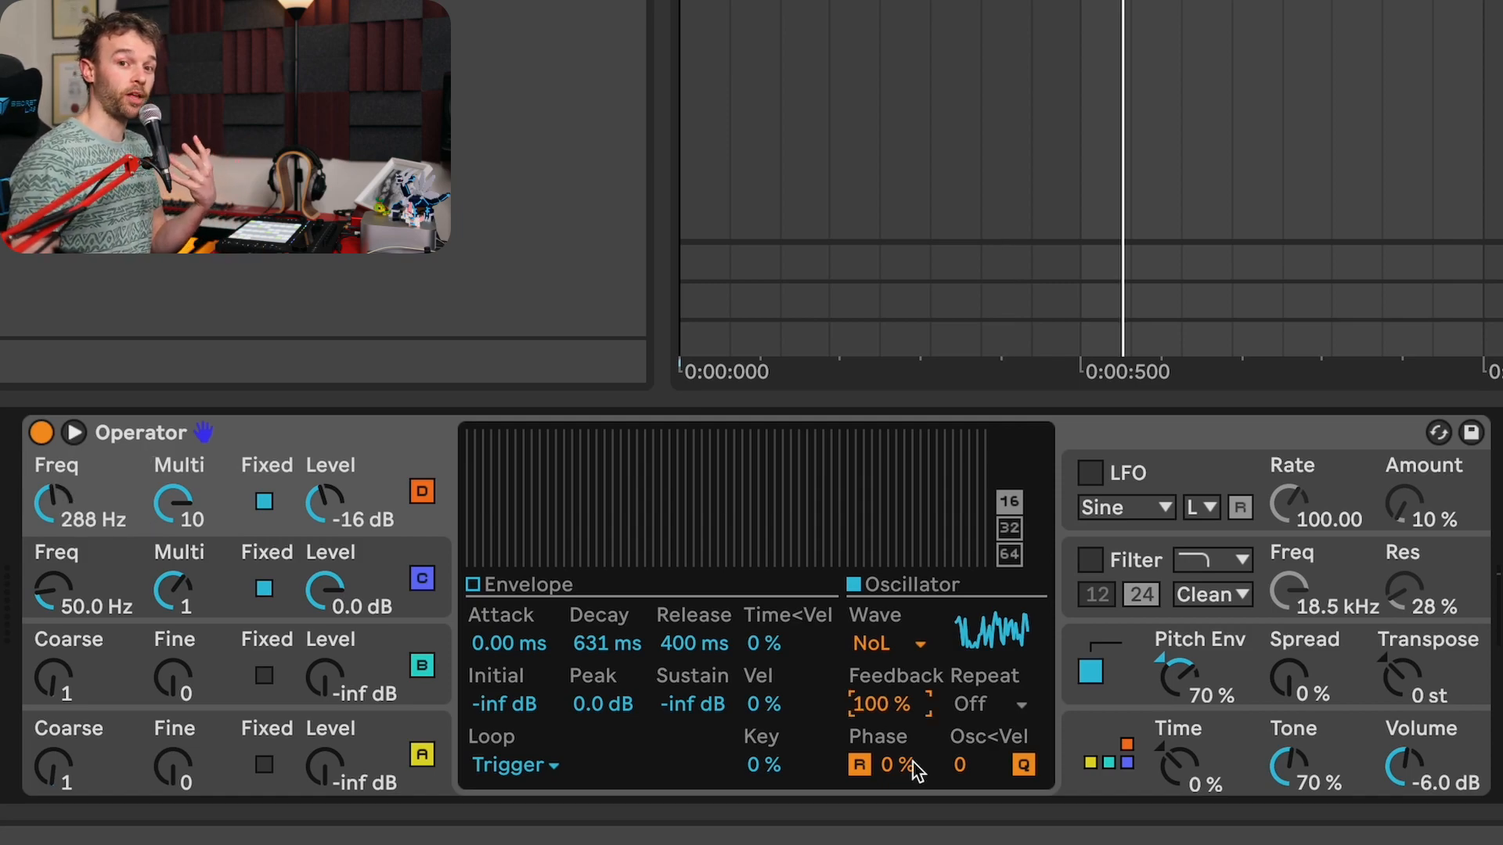
left_click_drag(912, 769, 912, 731)
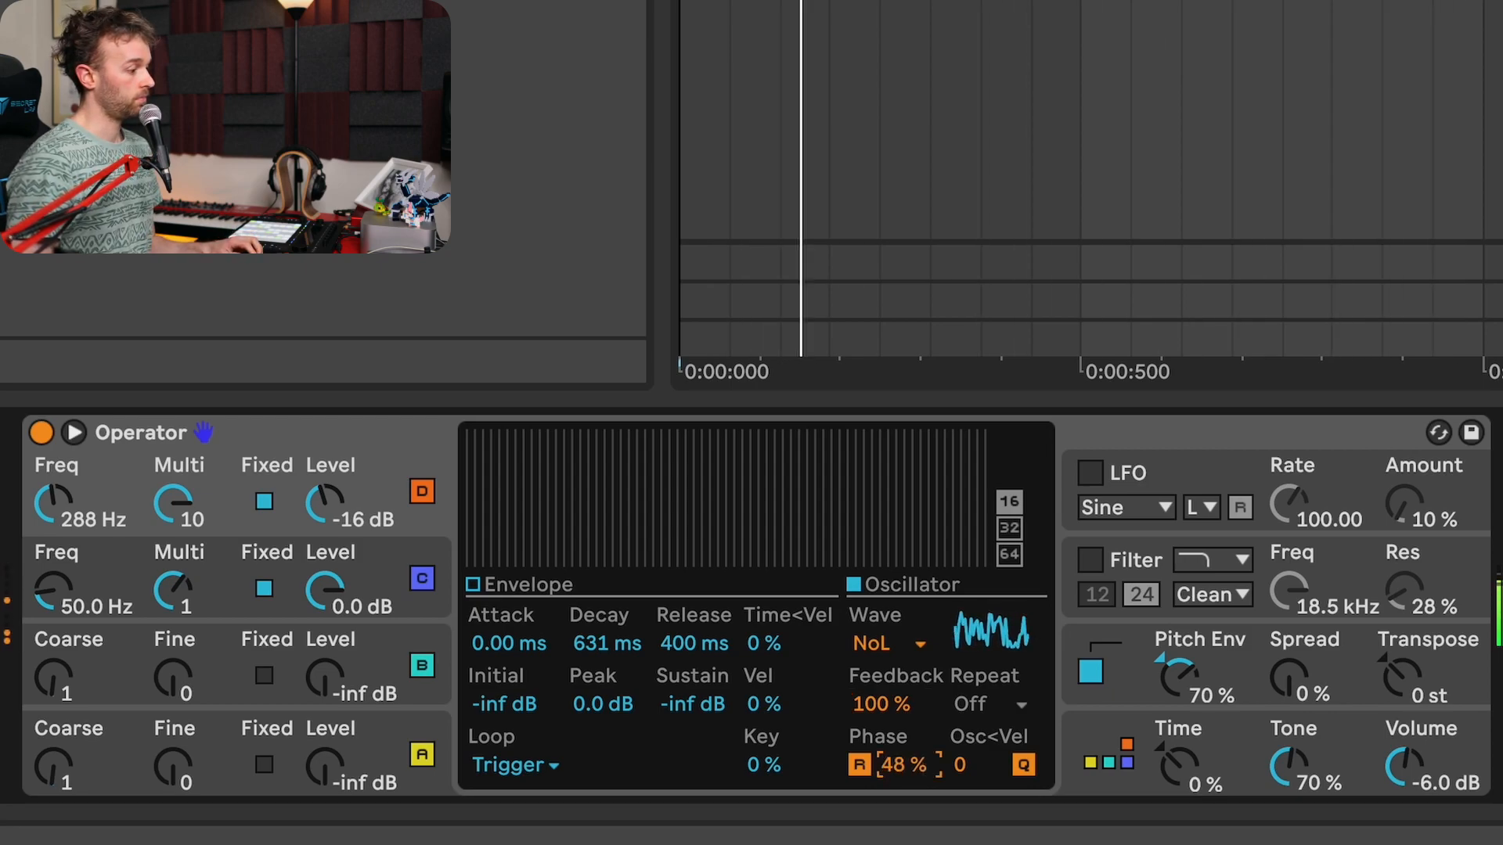
Step: Set oscillator C's decay to 98.5 ms, its phase to 25 % and its attack to 2.79 ms
left_click_drag(624, 647, 624, 704)
left_click_drag(904, 765, 904, 729)
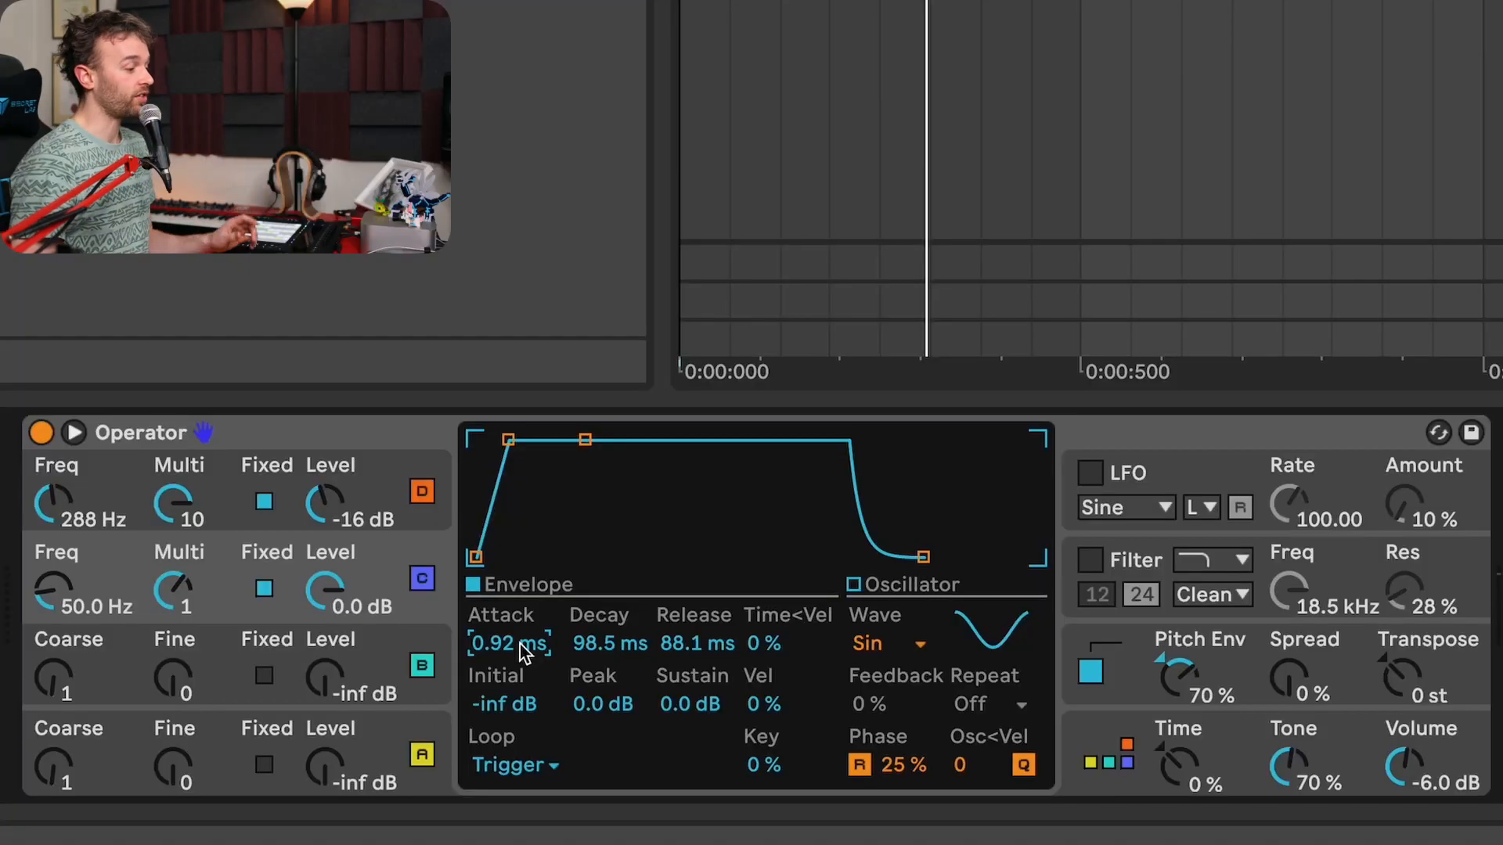
left_click_drag(515, 643, 515, 598)
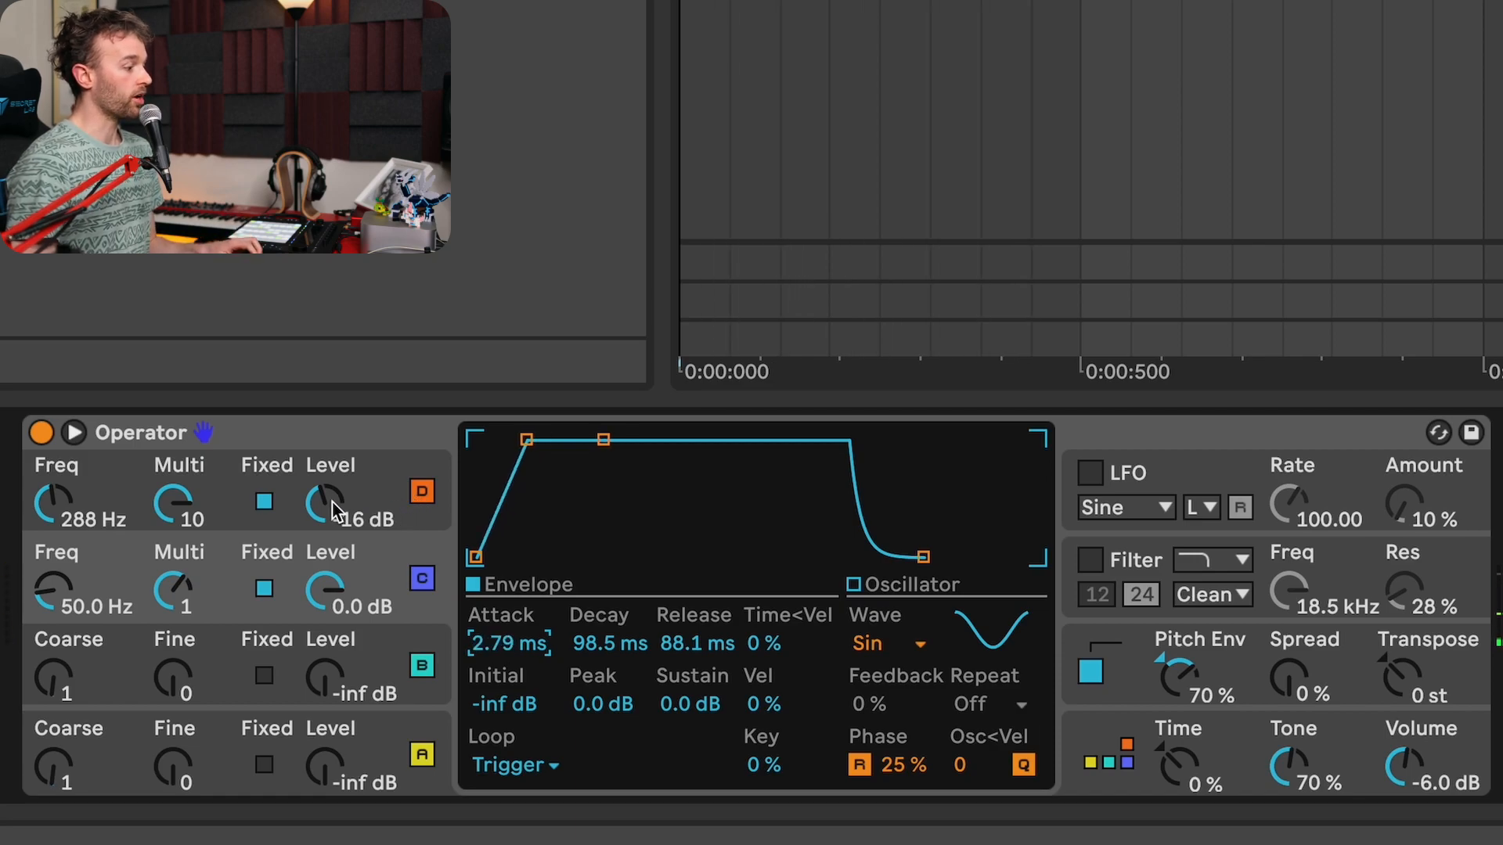
Step: Lower oscillator D's level to -21 dB and set the pitch envelope to a 100 % amount and 27.4 ms decay
left_click_drag(335, 513, 335, 544)
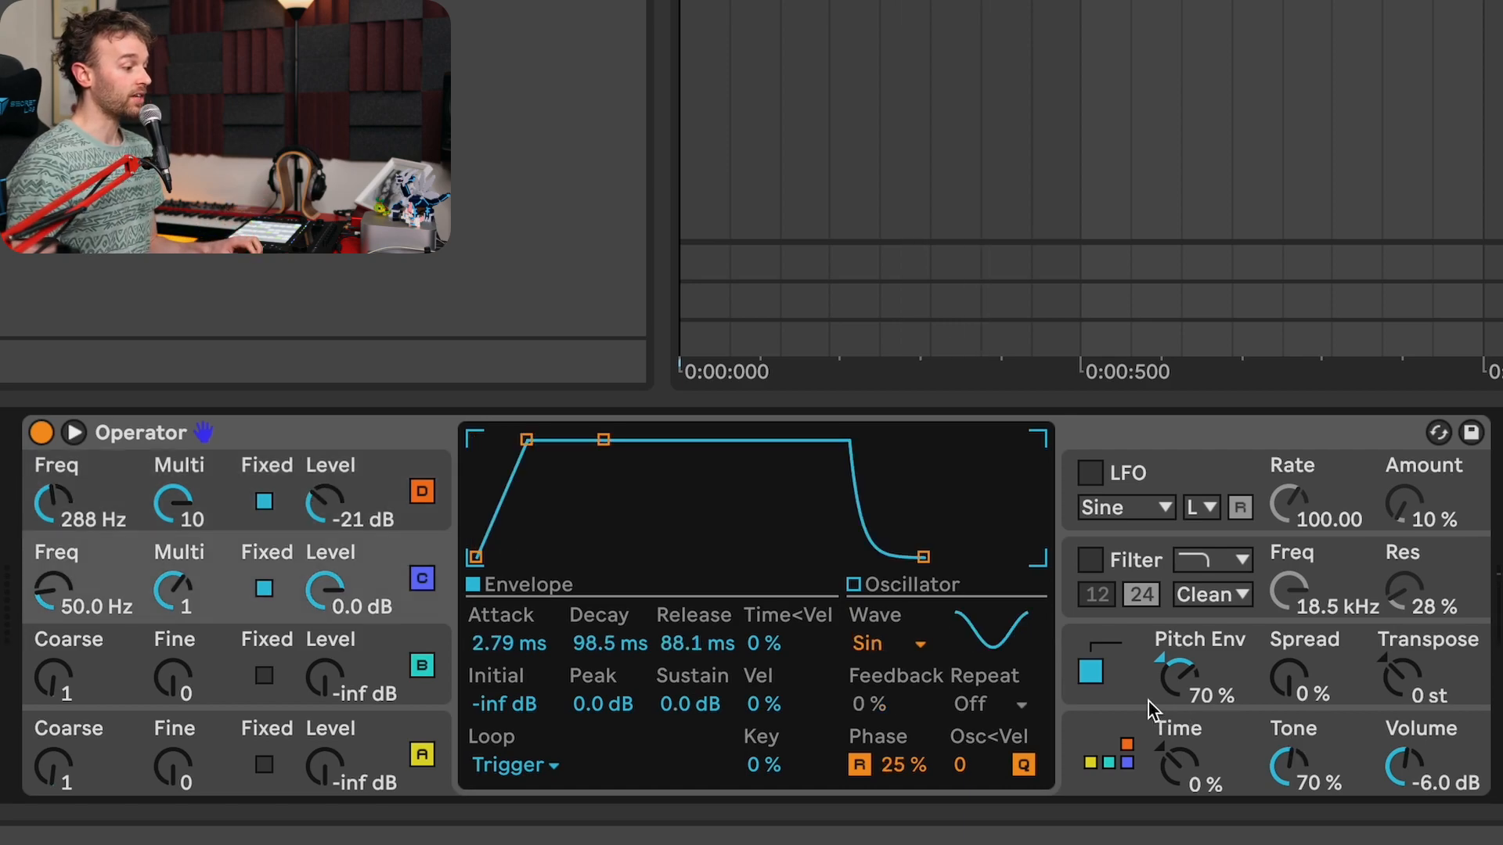
left_click(1147, 697)
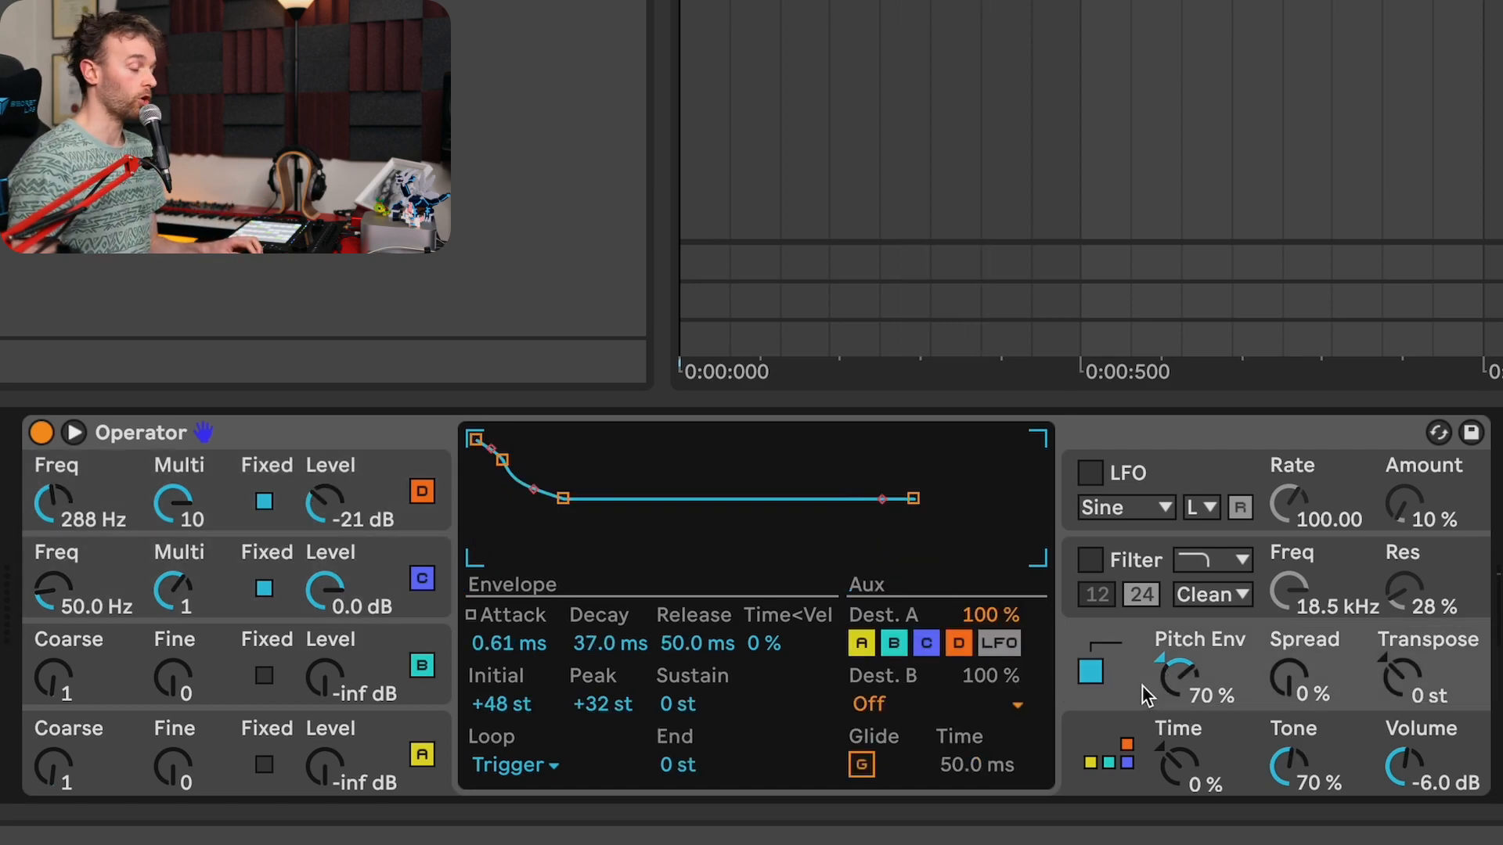
left_click_drag(1148, 696, 1148, 660)
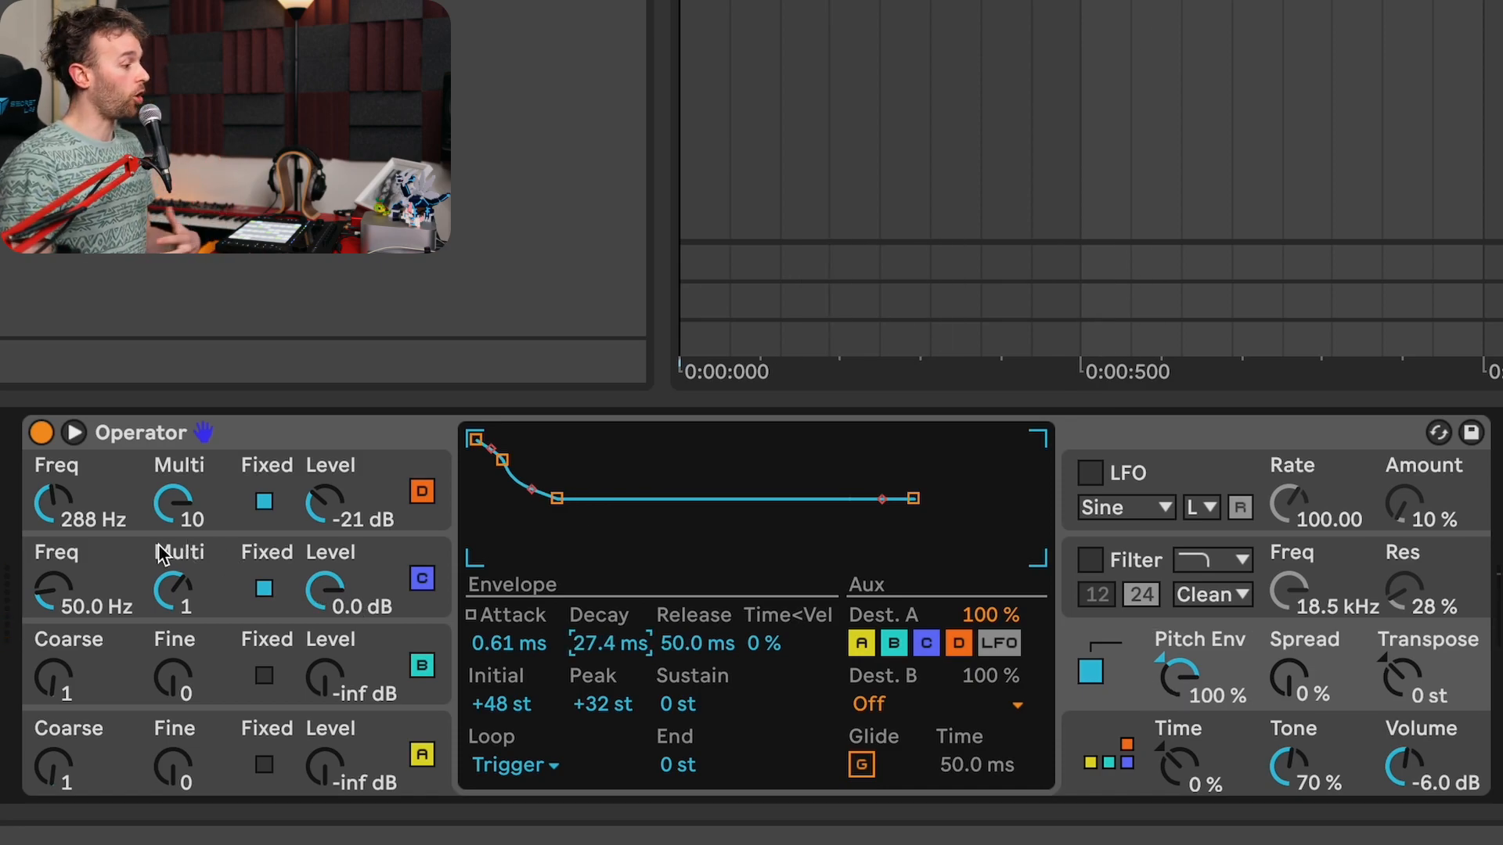
Step: Audition oscillator C at a higher frequency such as 77.9 Hz and return it to 50.0 Hz
left_click(120, 546)
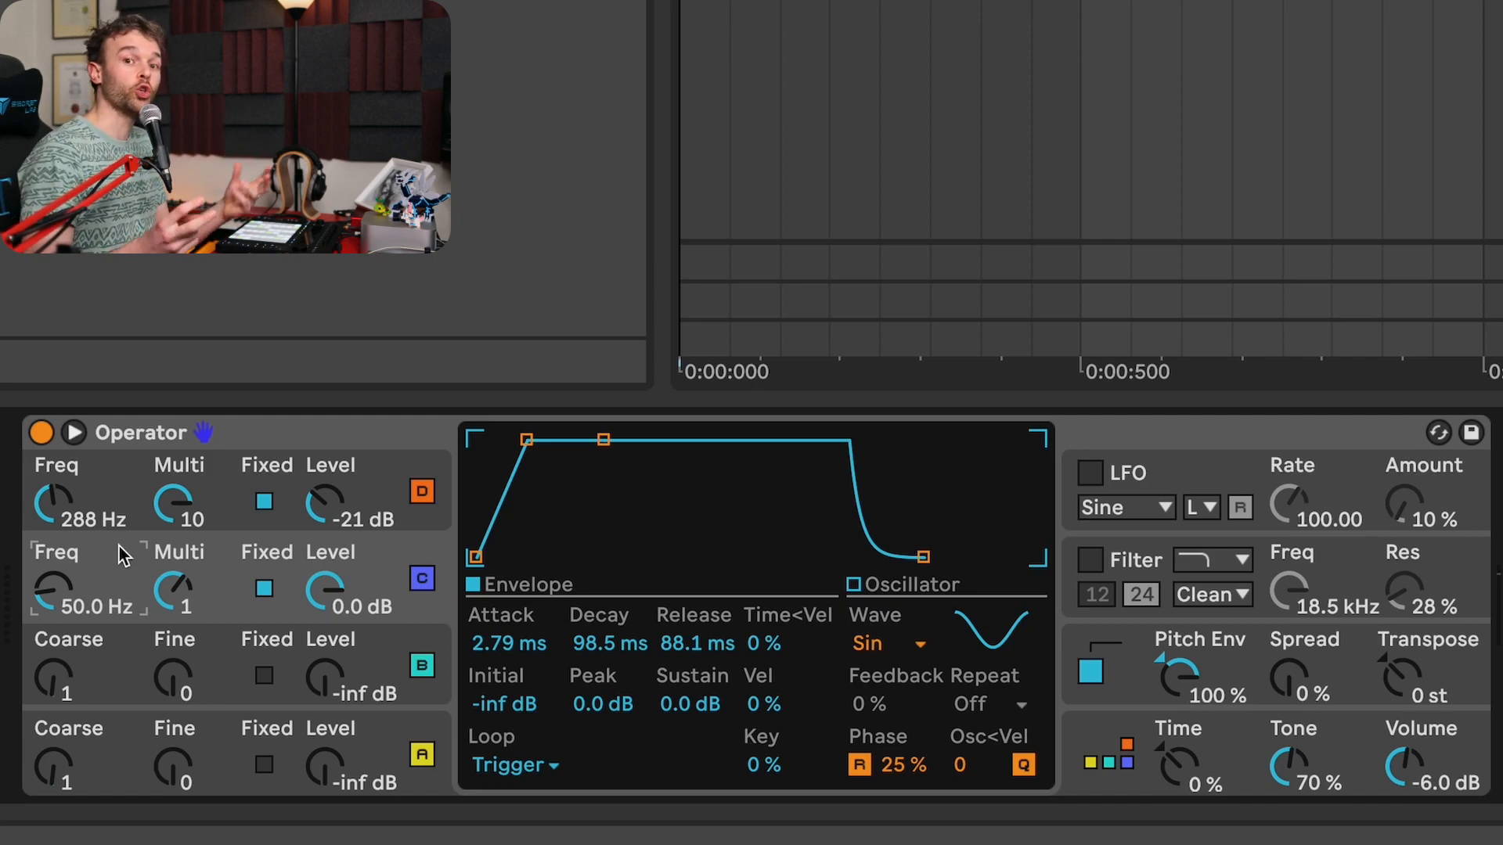
key("space")
left_click_drag(53, 589, 53, 578)
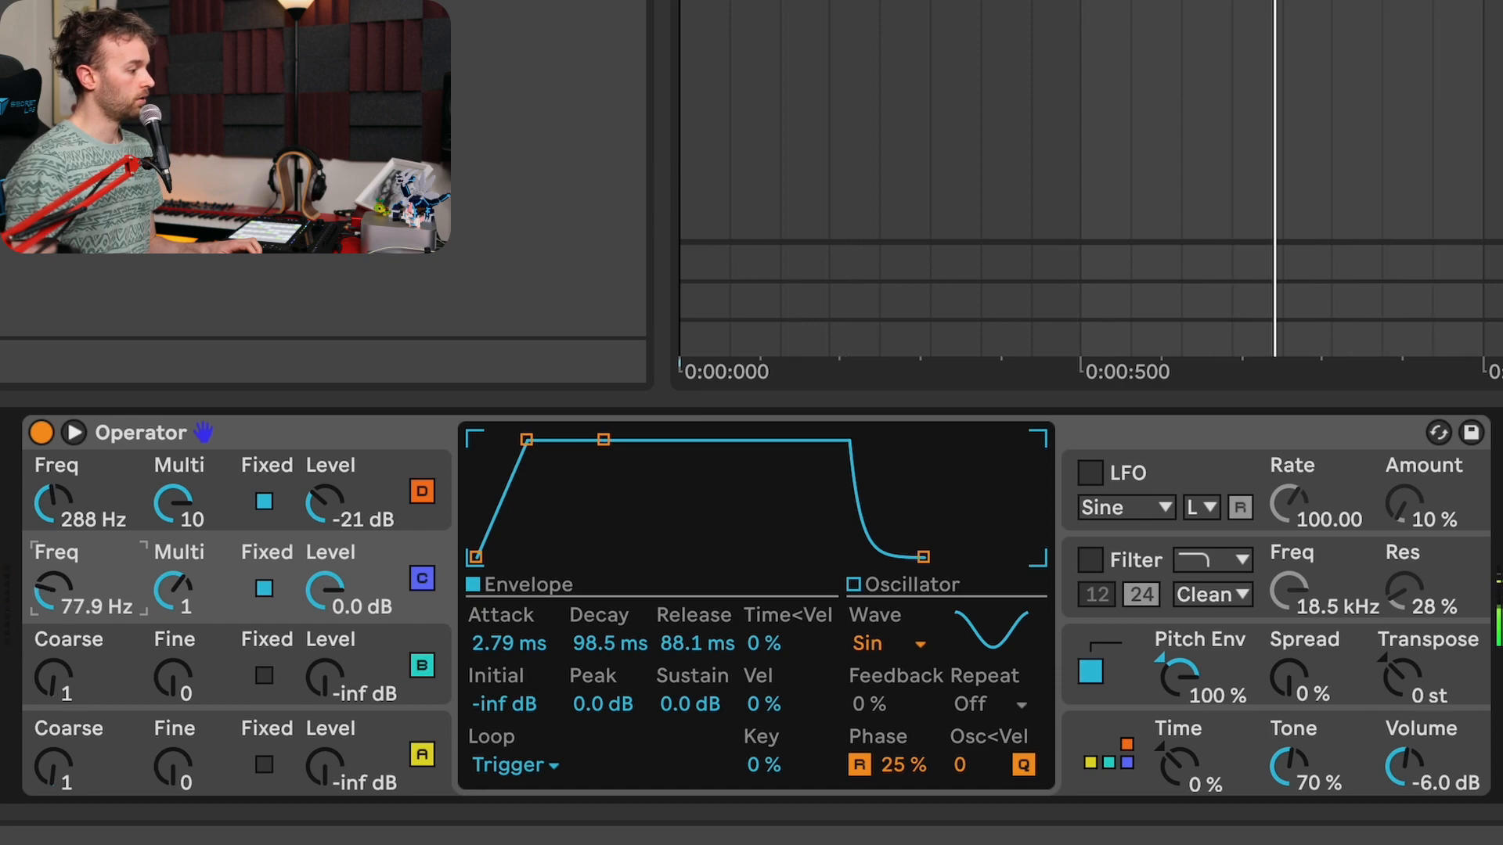
left_click_drag(53, 578, 53, 576)
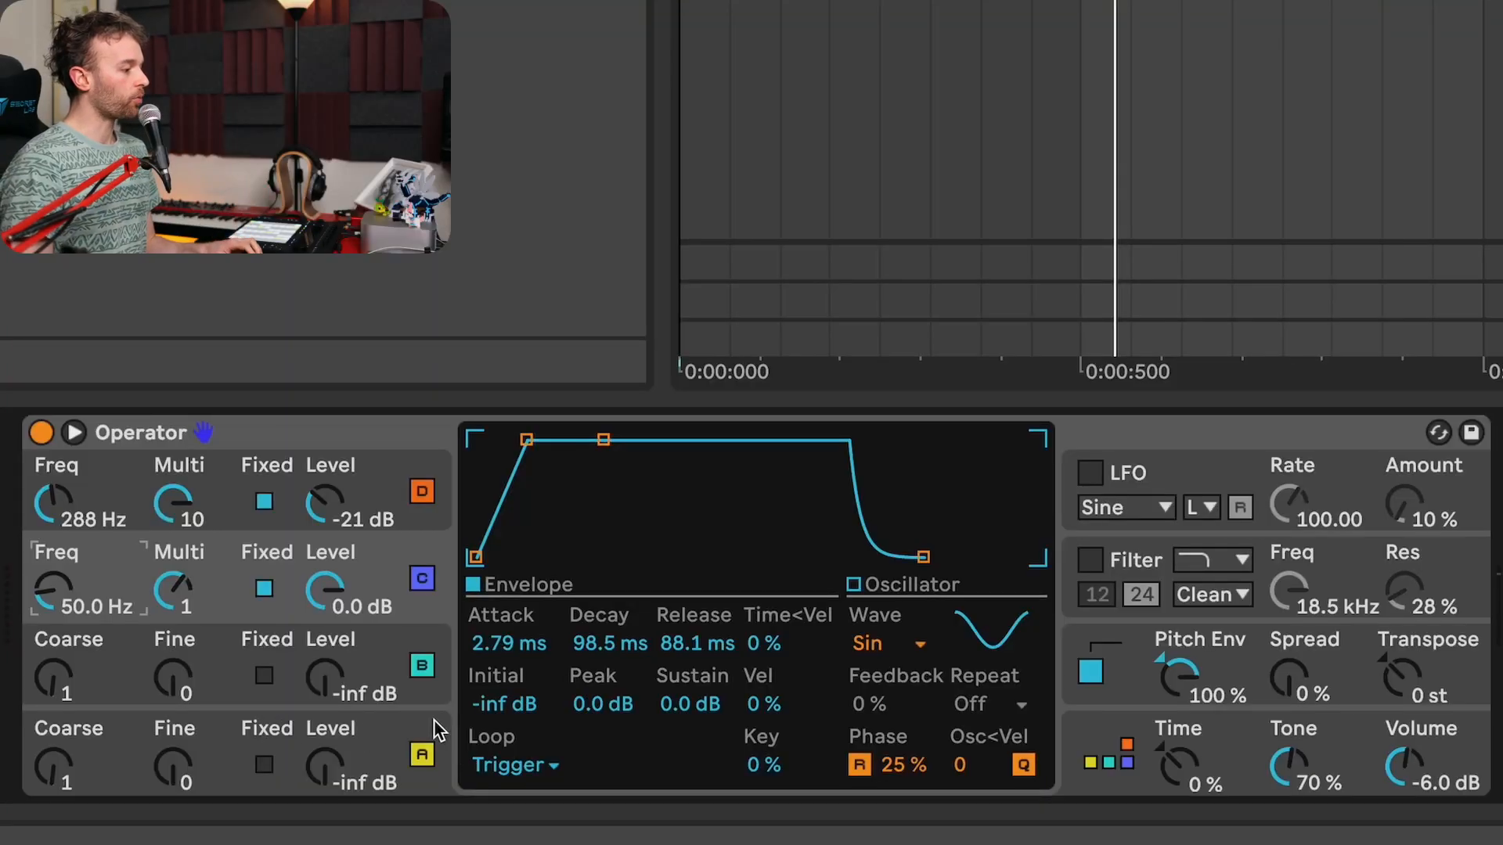
Step: Give oscillator A a fixed frequency, Trigger envelope mode and a sustain of -inf dB
left_click(434, 718)
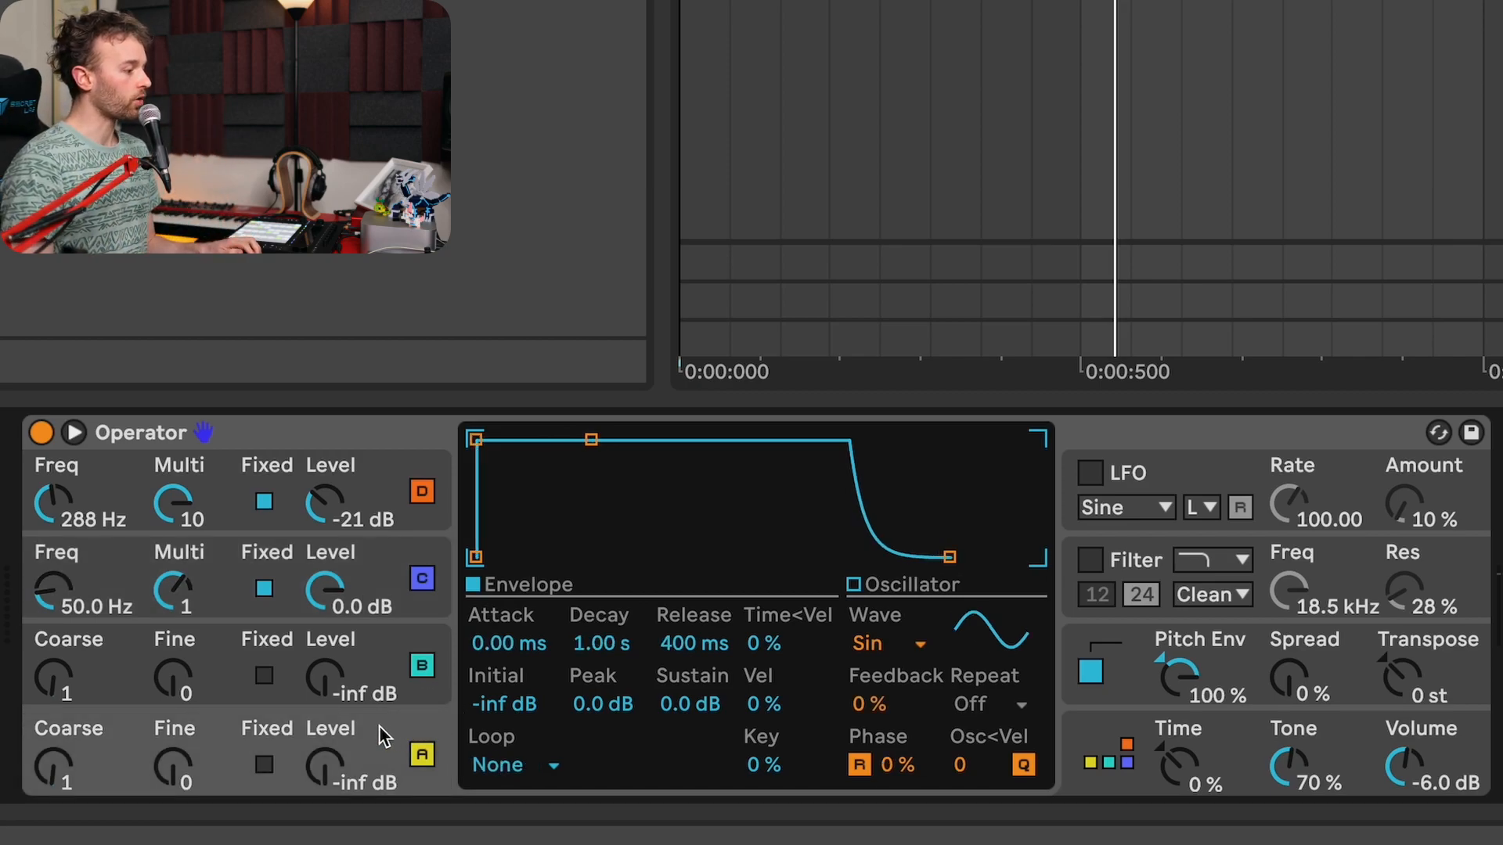
left_click(263, 763)
left_click(488, 765)
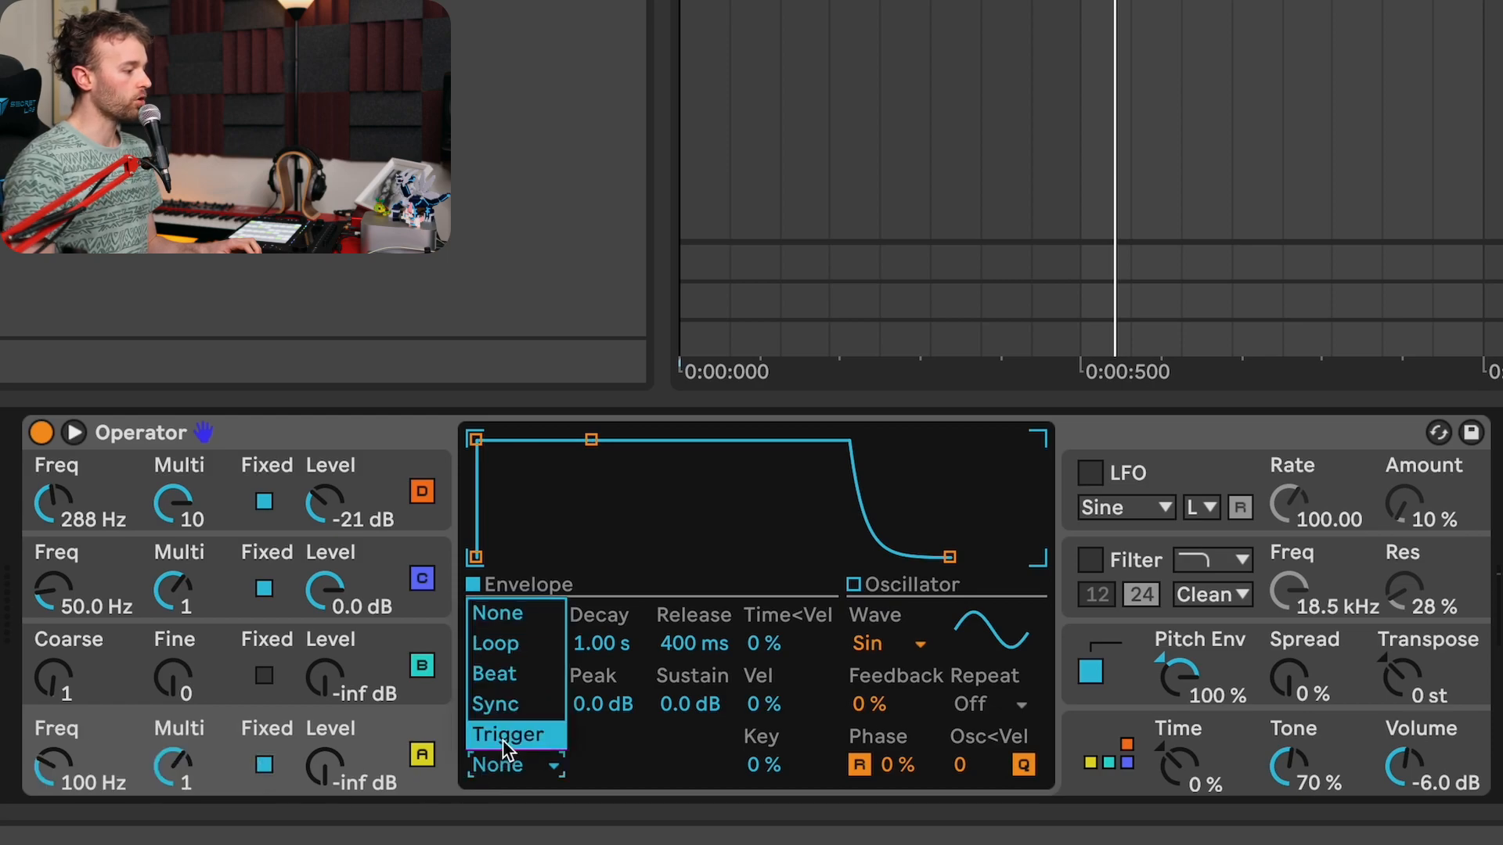
left_click(506, 739)
left_click_drag(693, 704, 693, 822)
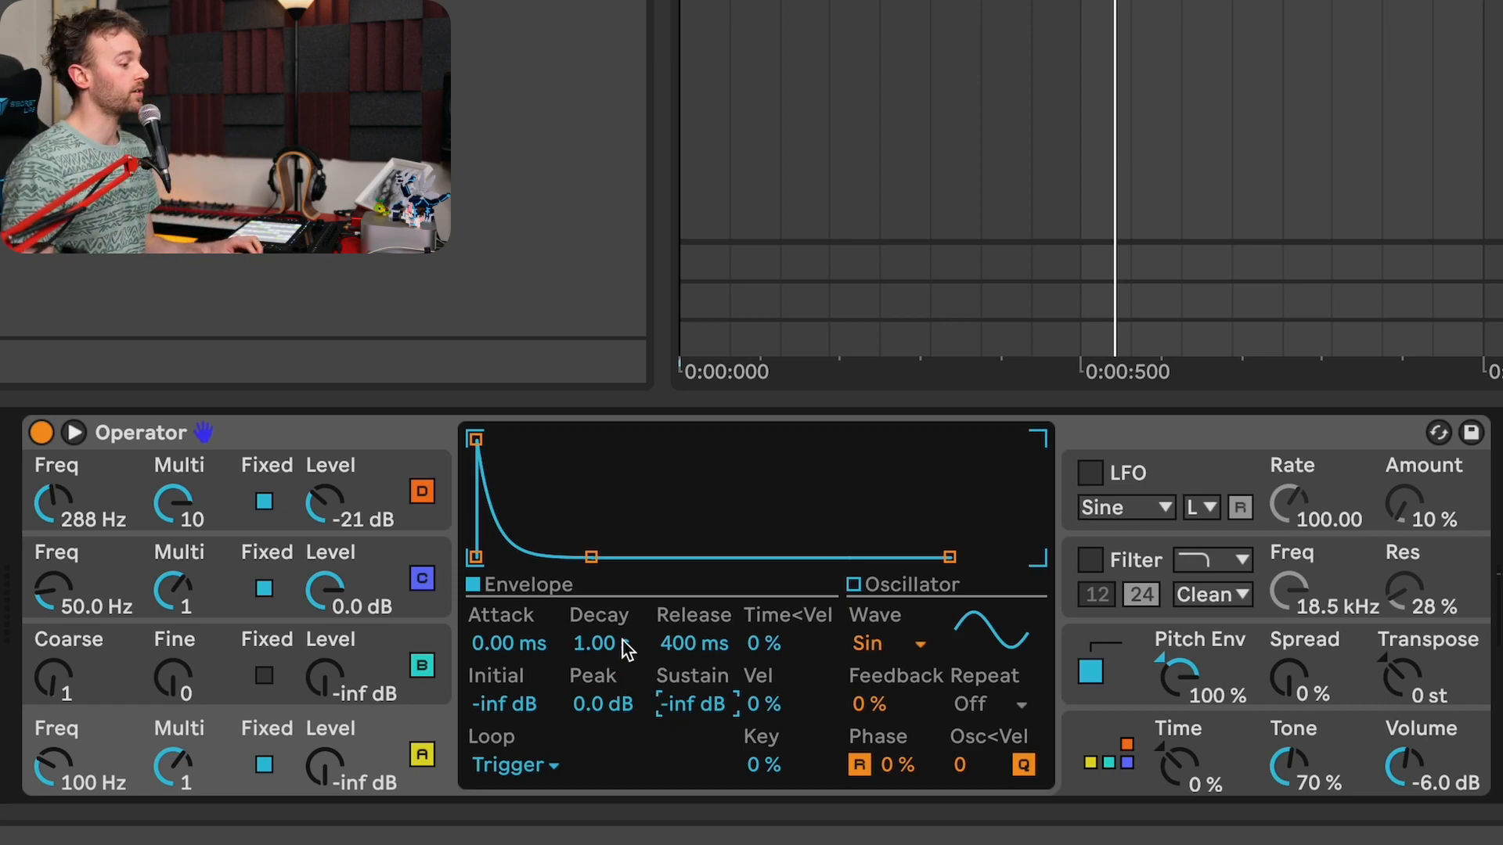
Step: Change oscillator A's waveform to Noise Looped and raise its level to 0.0 dB
left_click(894, 645)
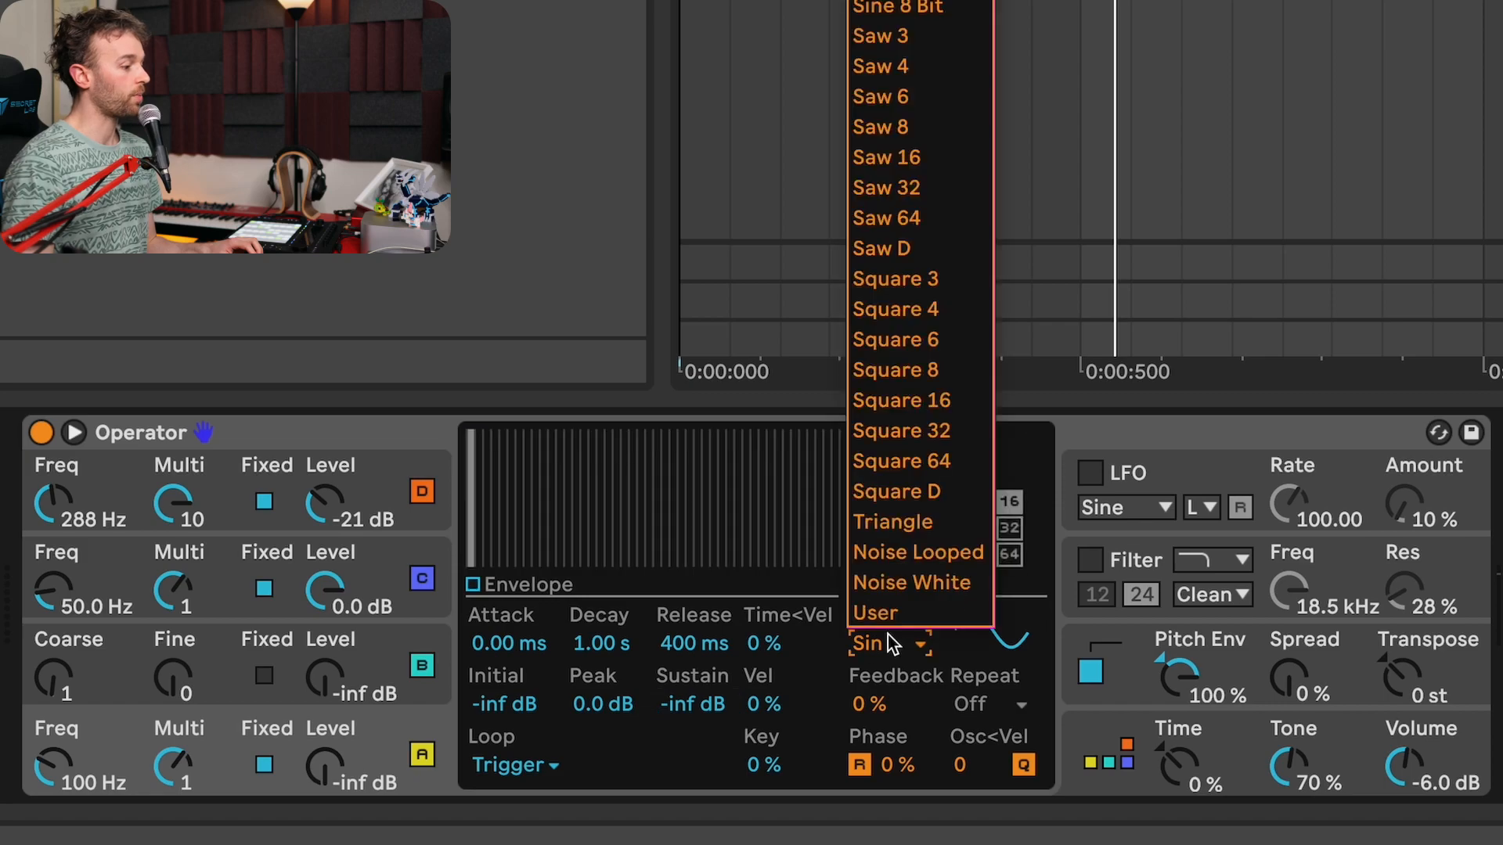
left_click(909, 551)
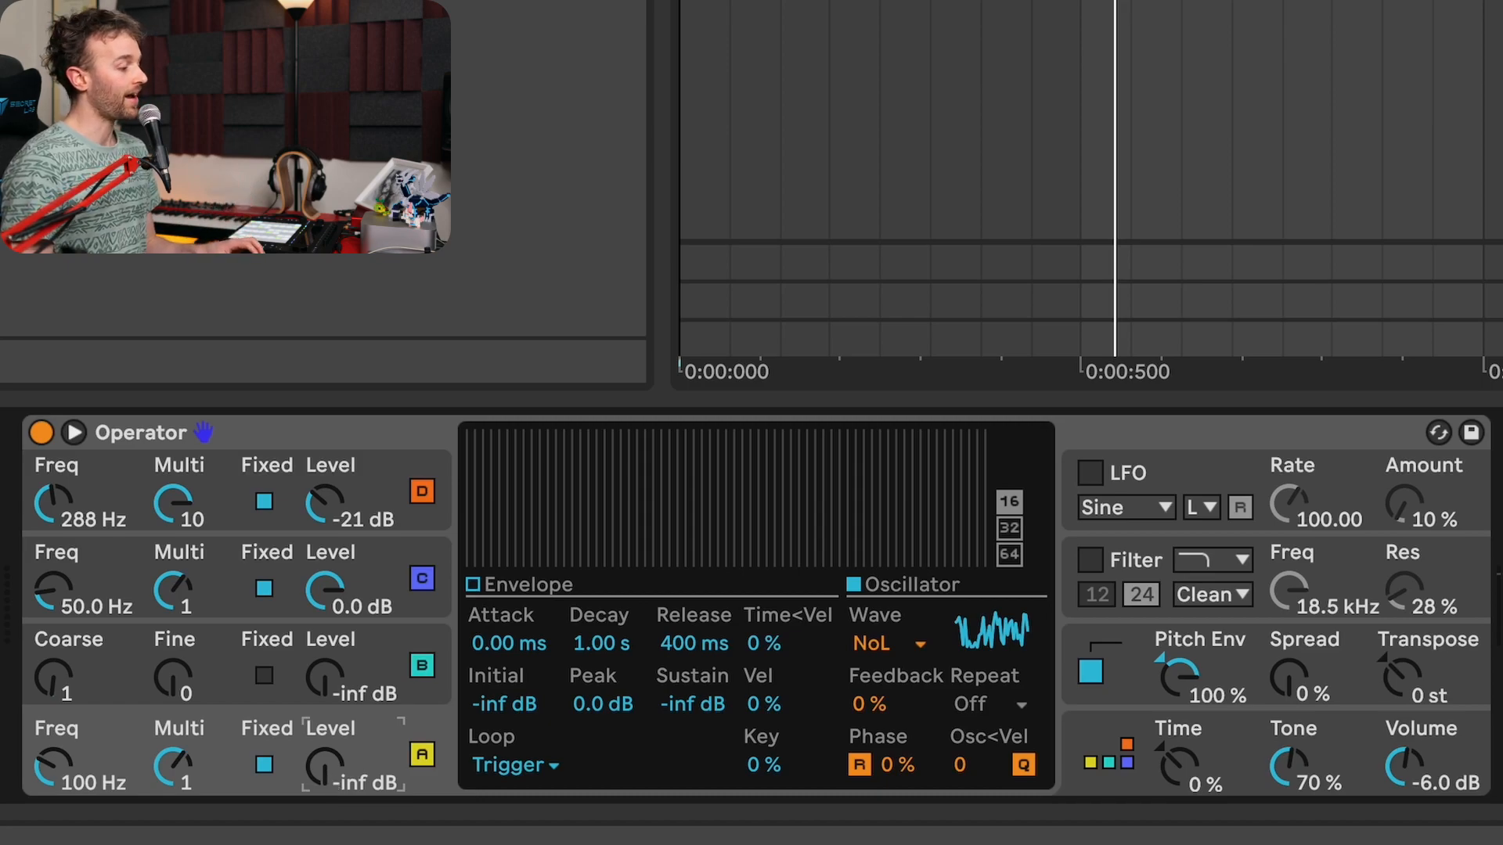
left_click_drag(324, 763, 323, 717)
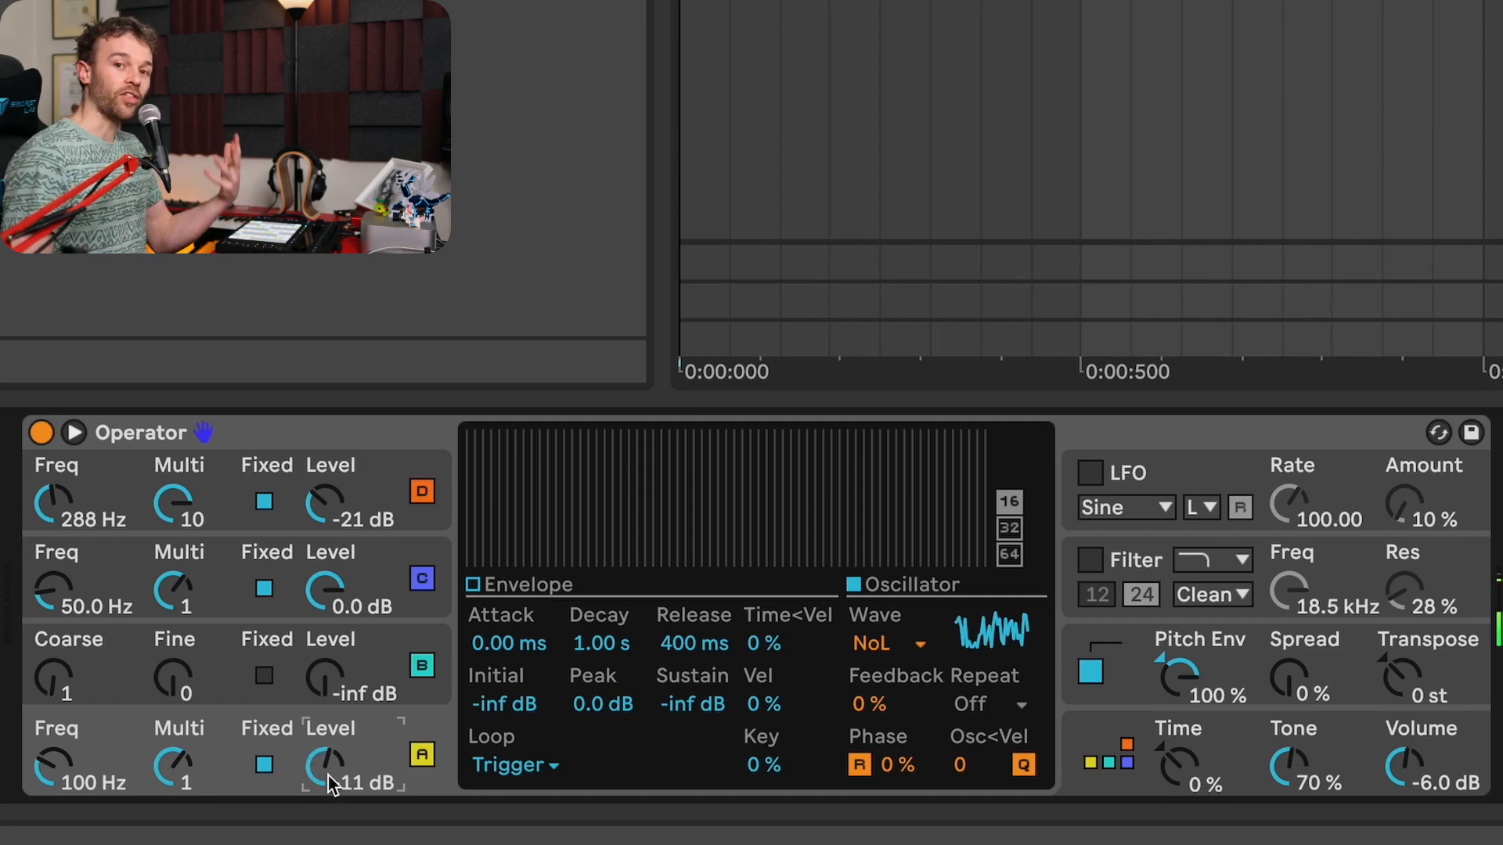
left_click_drag(327, 773, 327, 761)
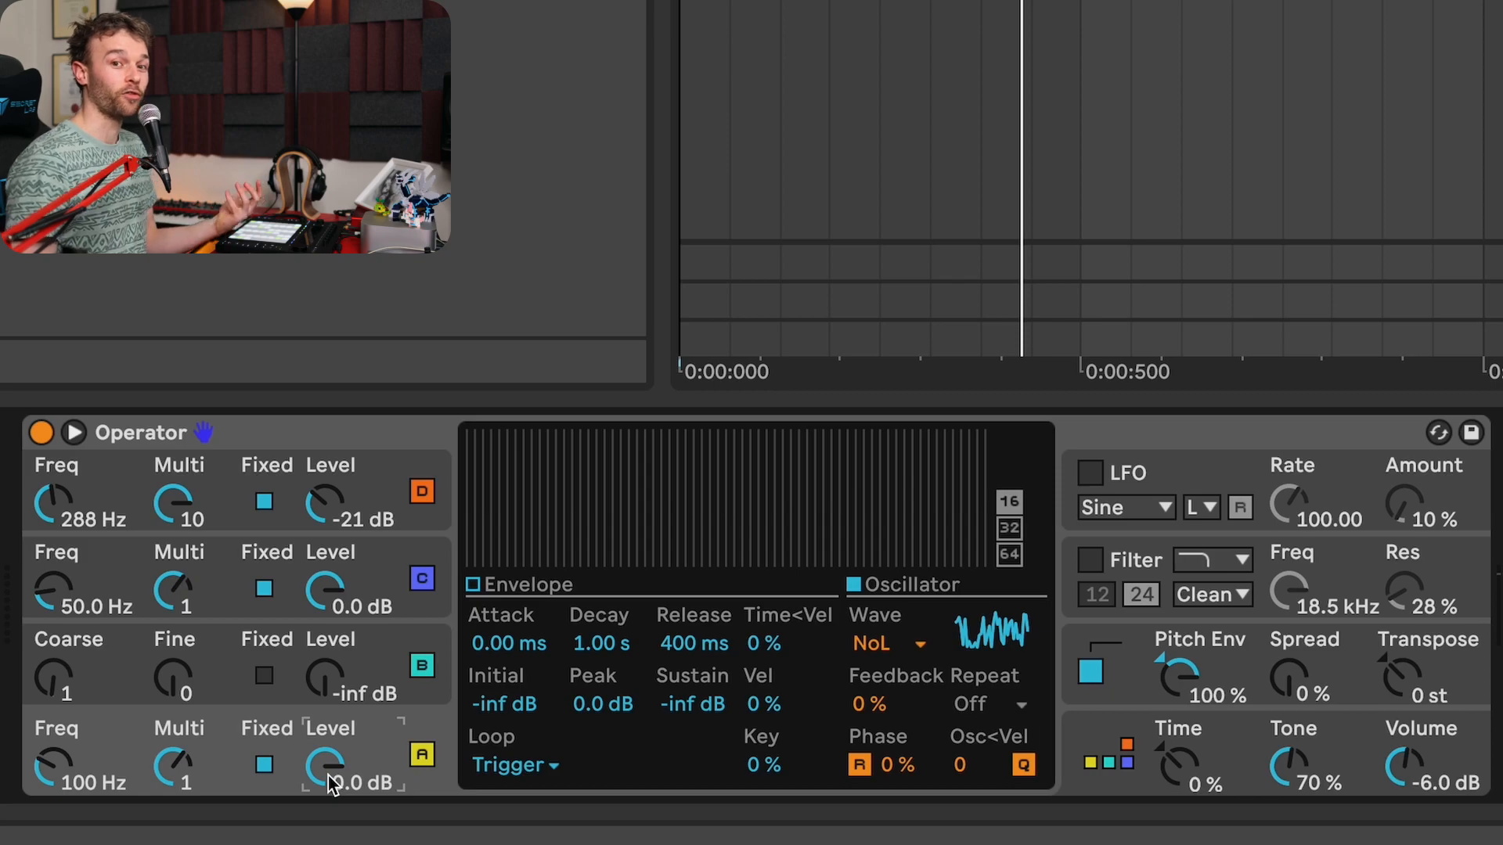
Step: Set oscillator A's decay to 40.3 ms, frequency to 274 Hz, feedback to 54 % and phase to 29 %
left_click(593, 653)
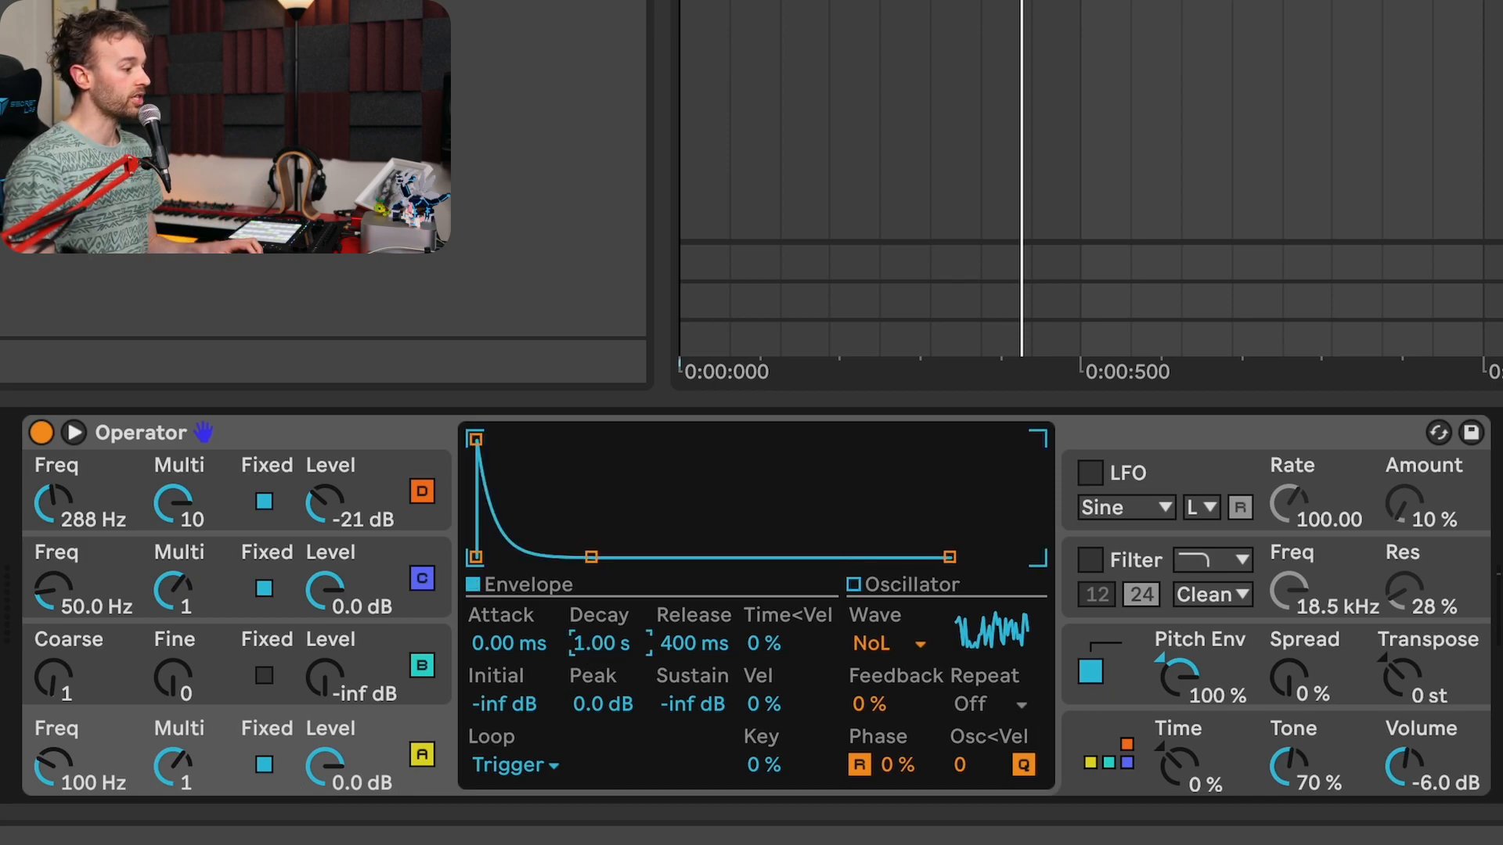
left_click_drag(593, 652, 592, 727)
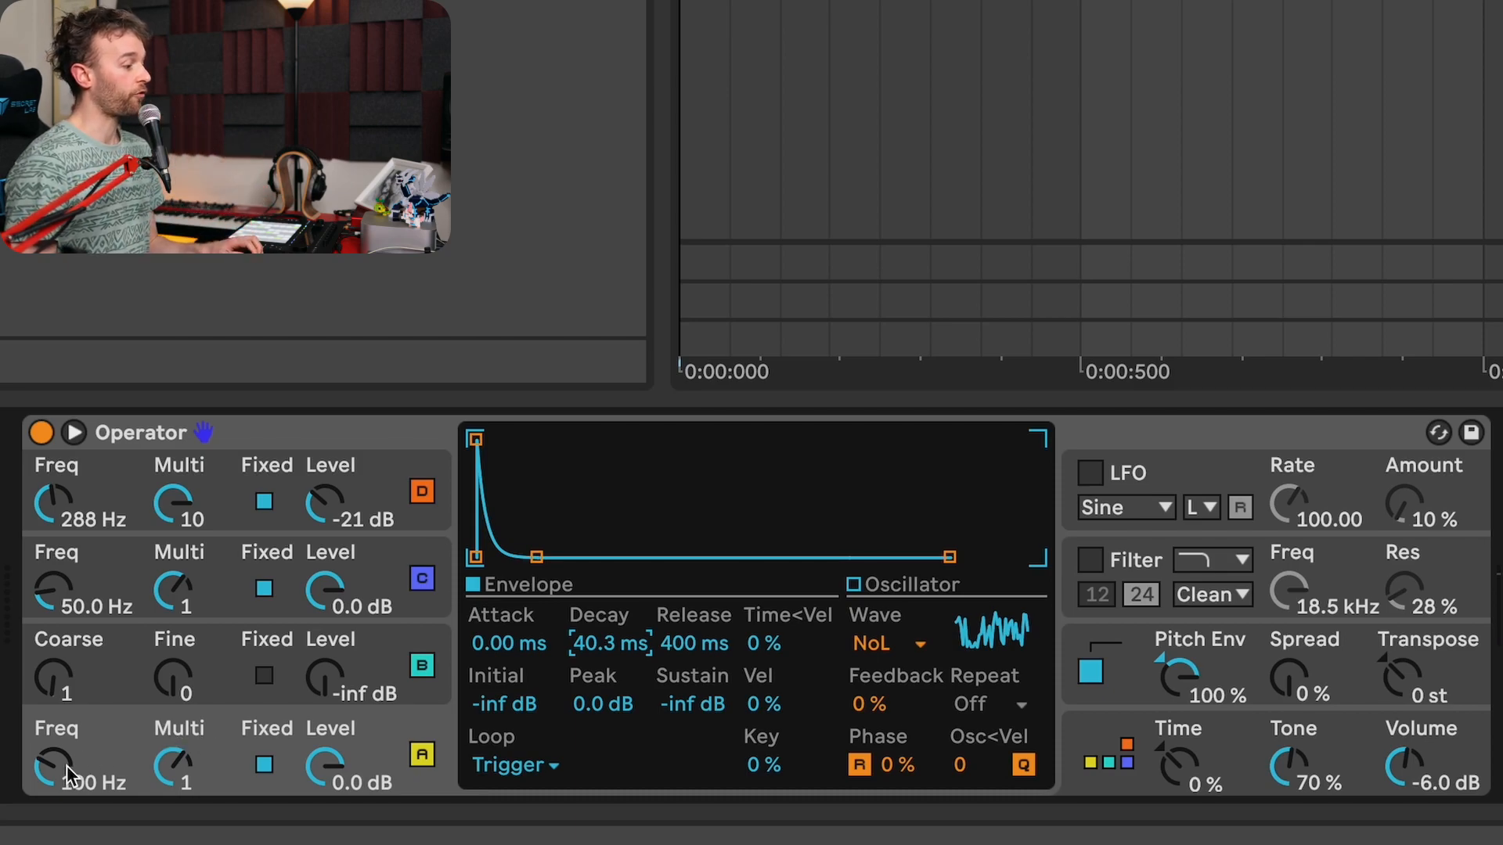
left_click_drag(62, 777, 63, 720)
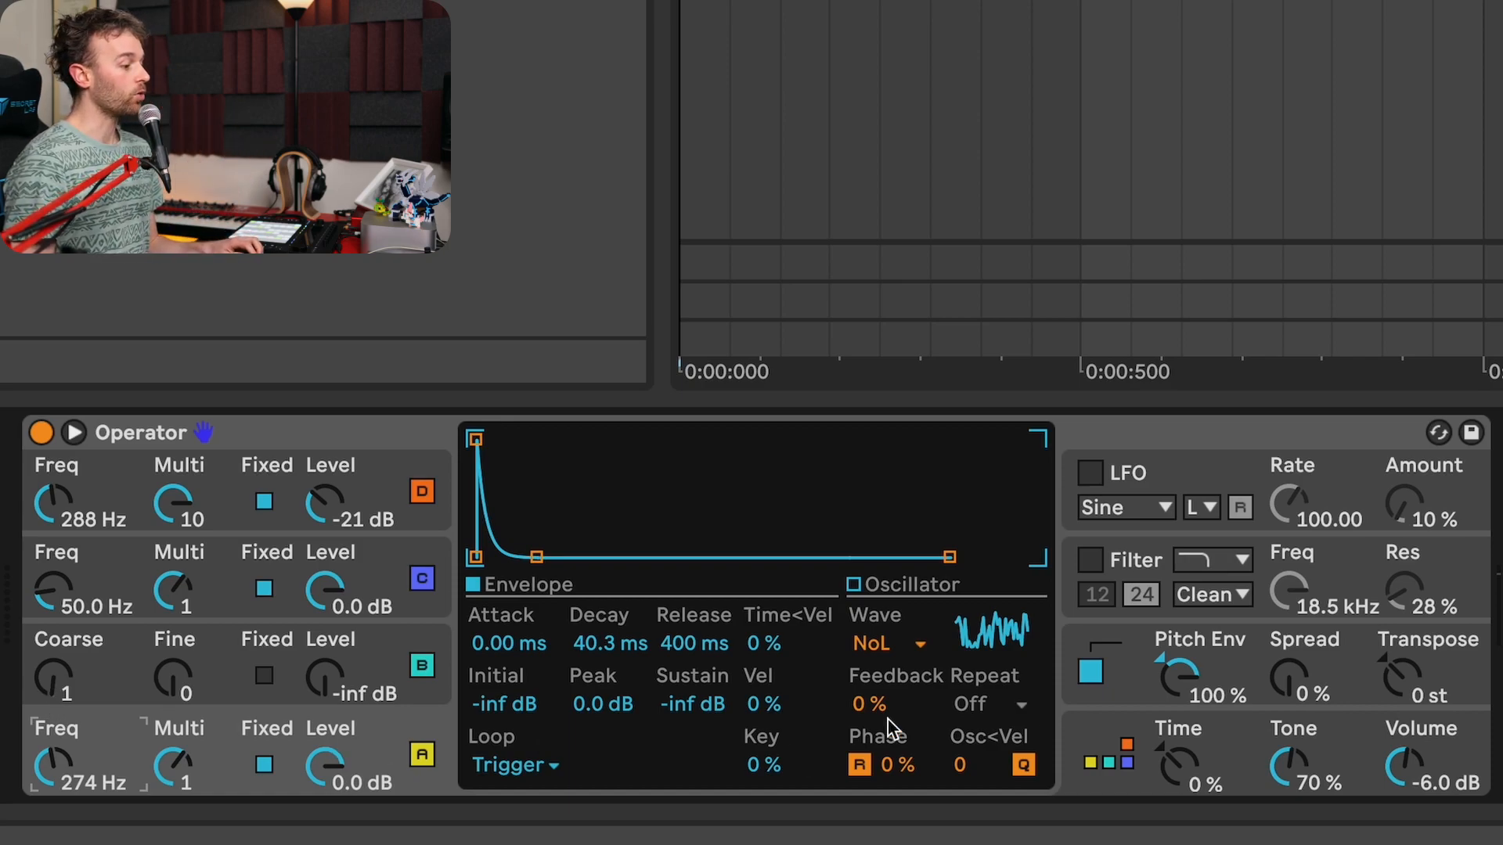
mouse_move(907, 773)
left_mouse_down()
mouse_move(908, 741)
mouse_move(908, 773)
left_mouse_up()
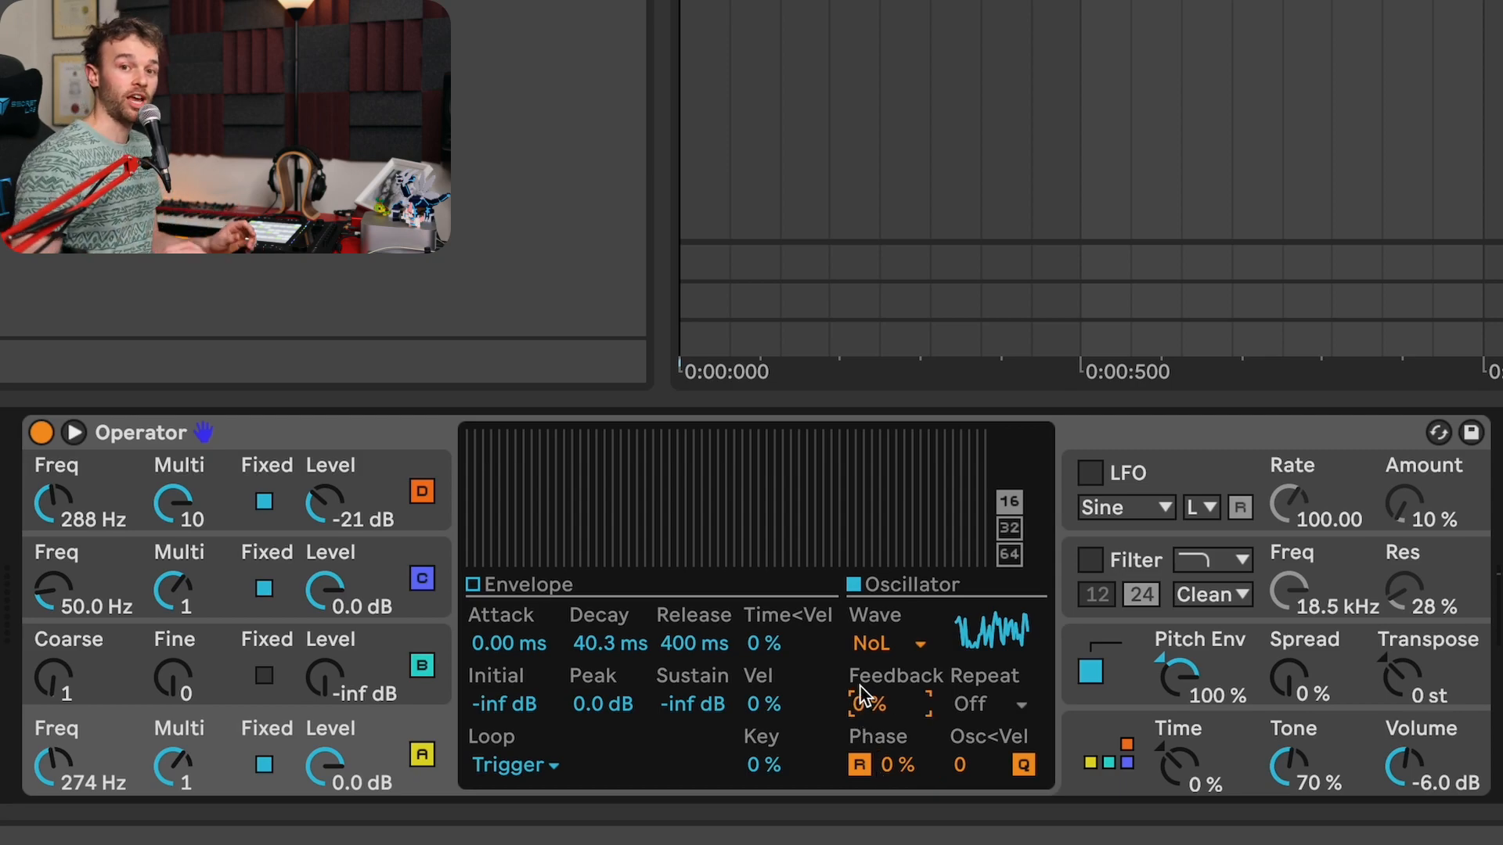
left_click_drag(860, 683, 859, 654)
left_click_drag(898, 764, 898, 742)
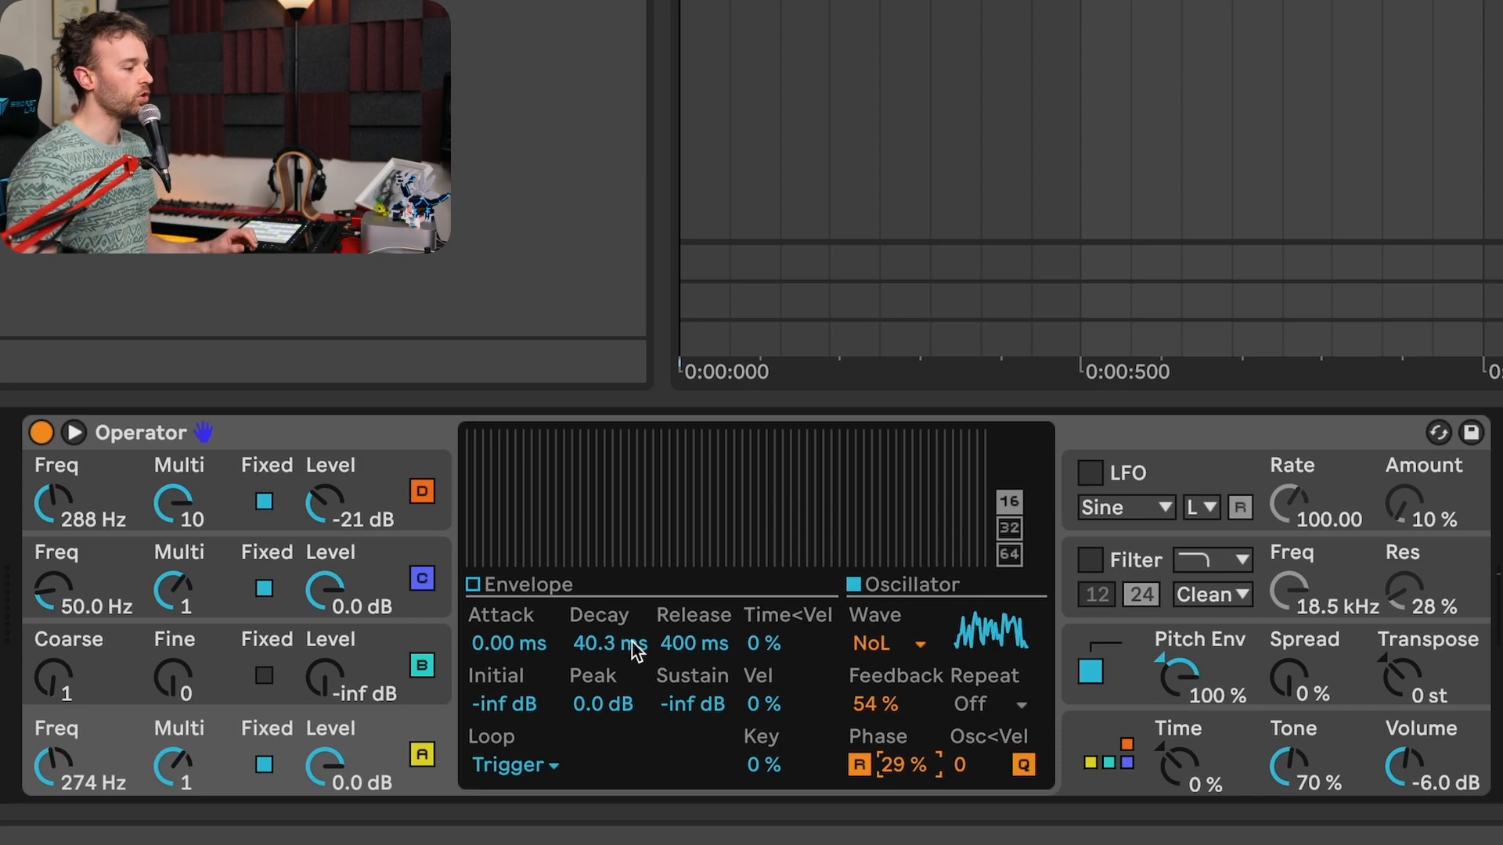
Step: Refine oscillator A's envelope during playback to a 2.61 ms attack and a 23.8 ms decay
left_click(487, 646)
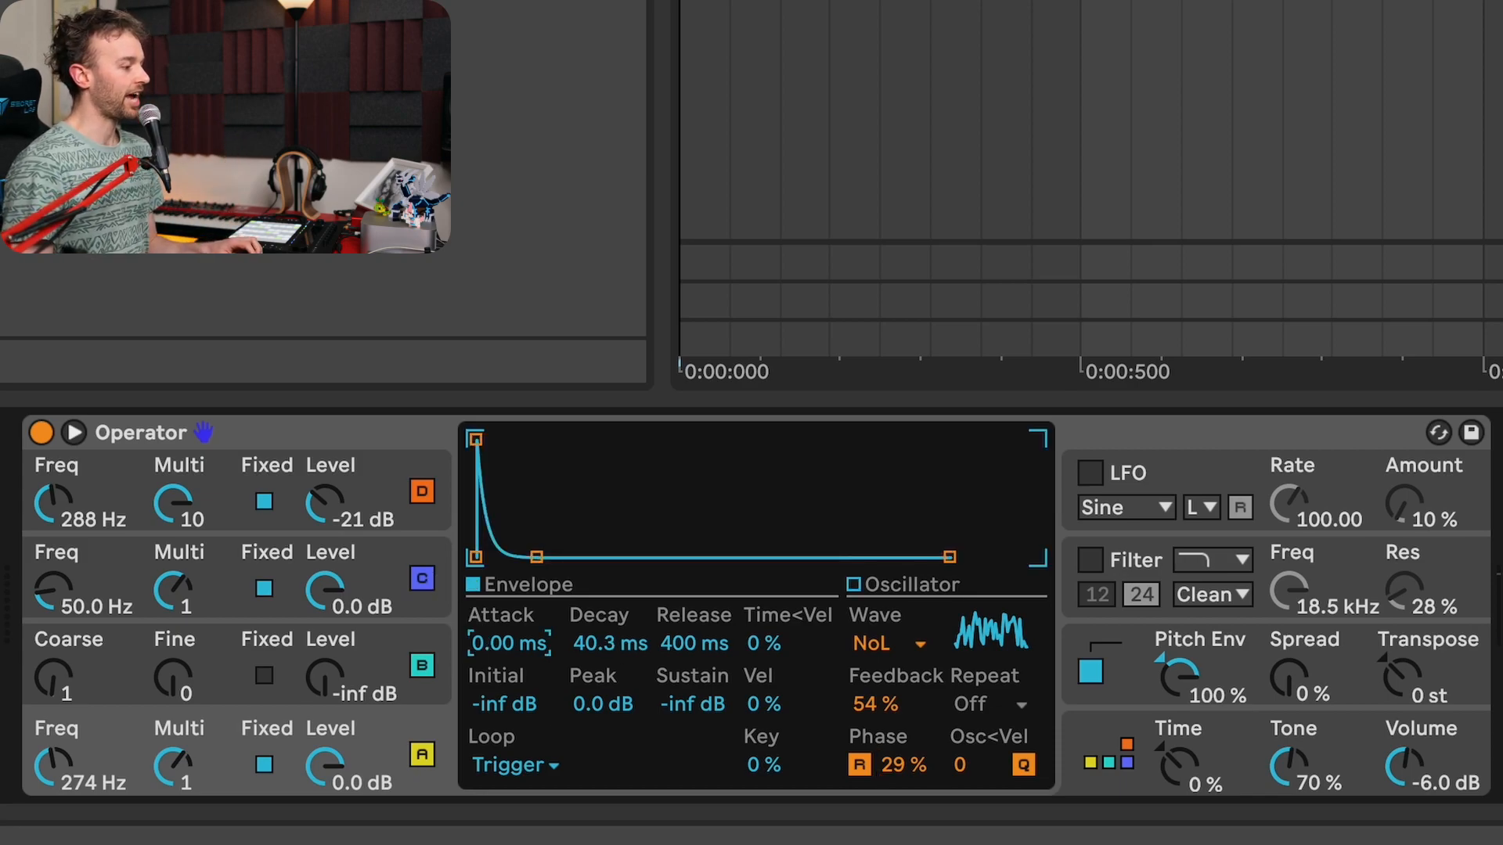
key("space")
left_click_drag(487, 646, 487, 603)
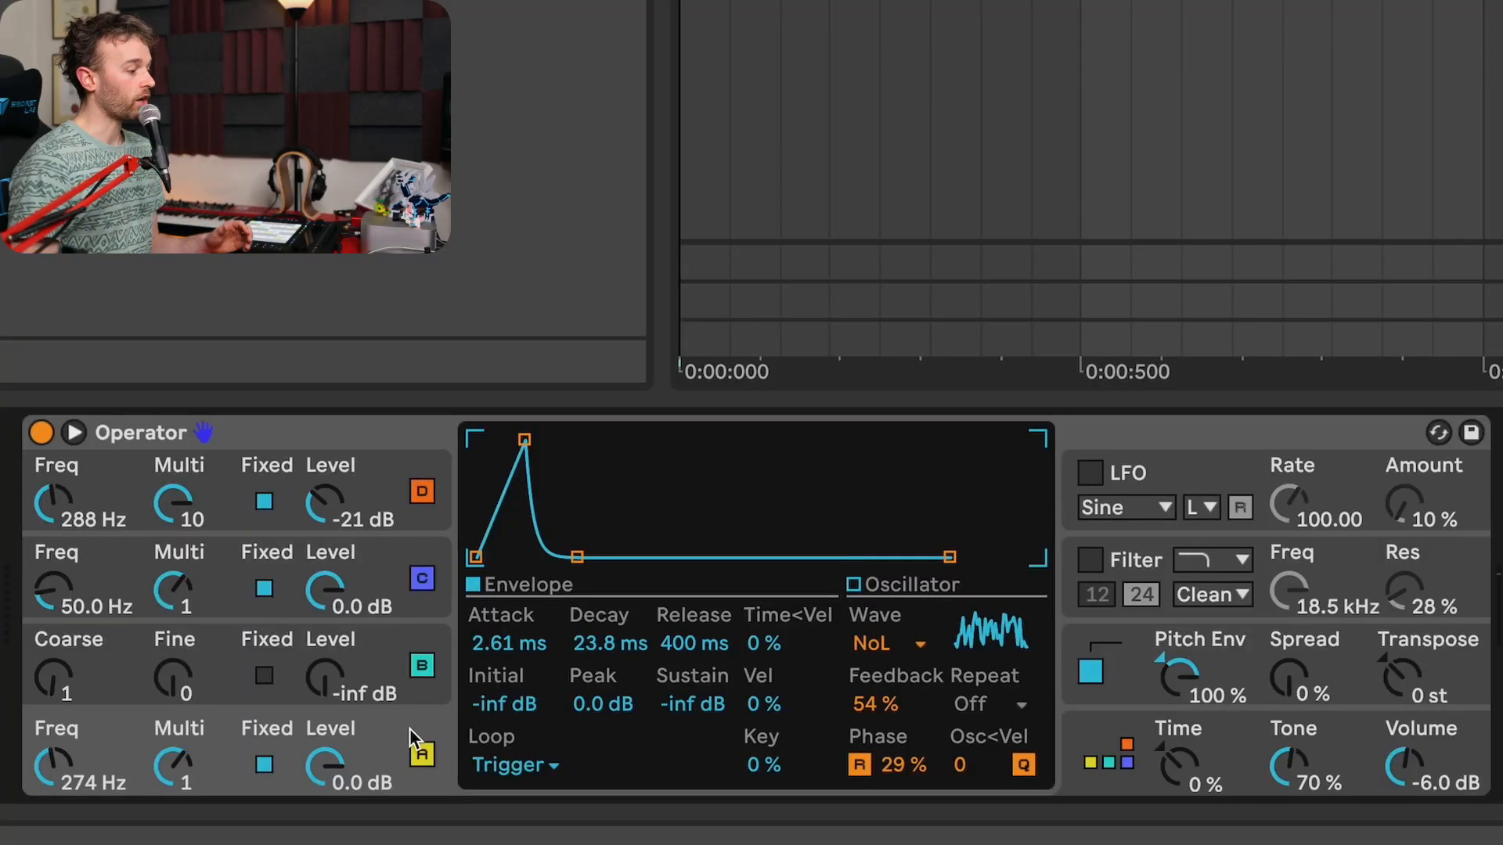
Step: Copy oscillator A's settings to oscillator B and change B's waveform to Triangle
left_click(407, 636)
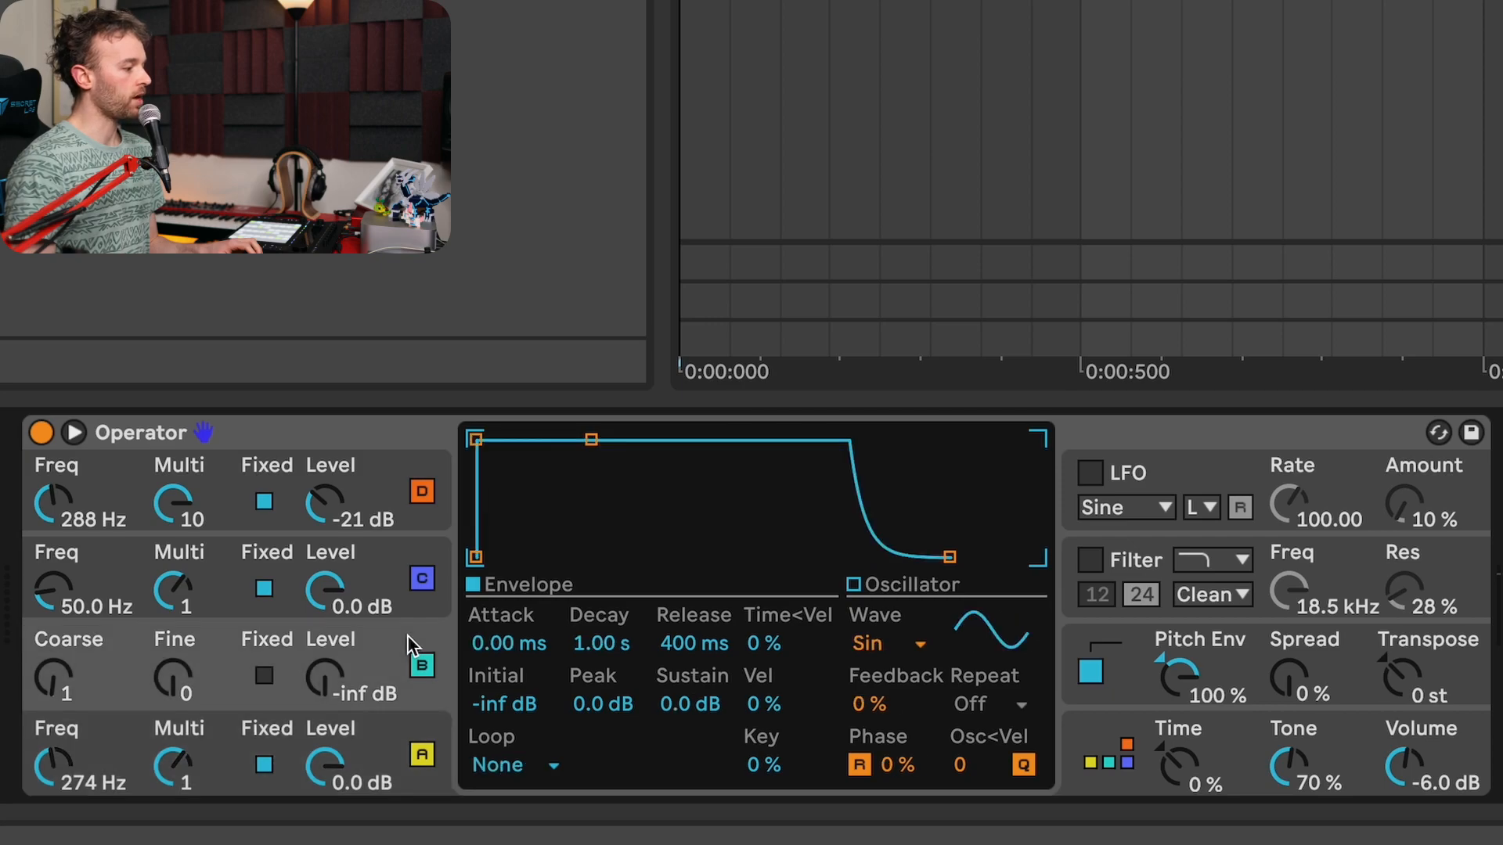
right_click(642, 741)
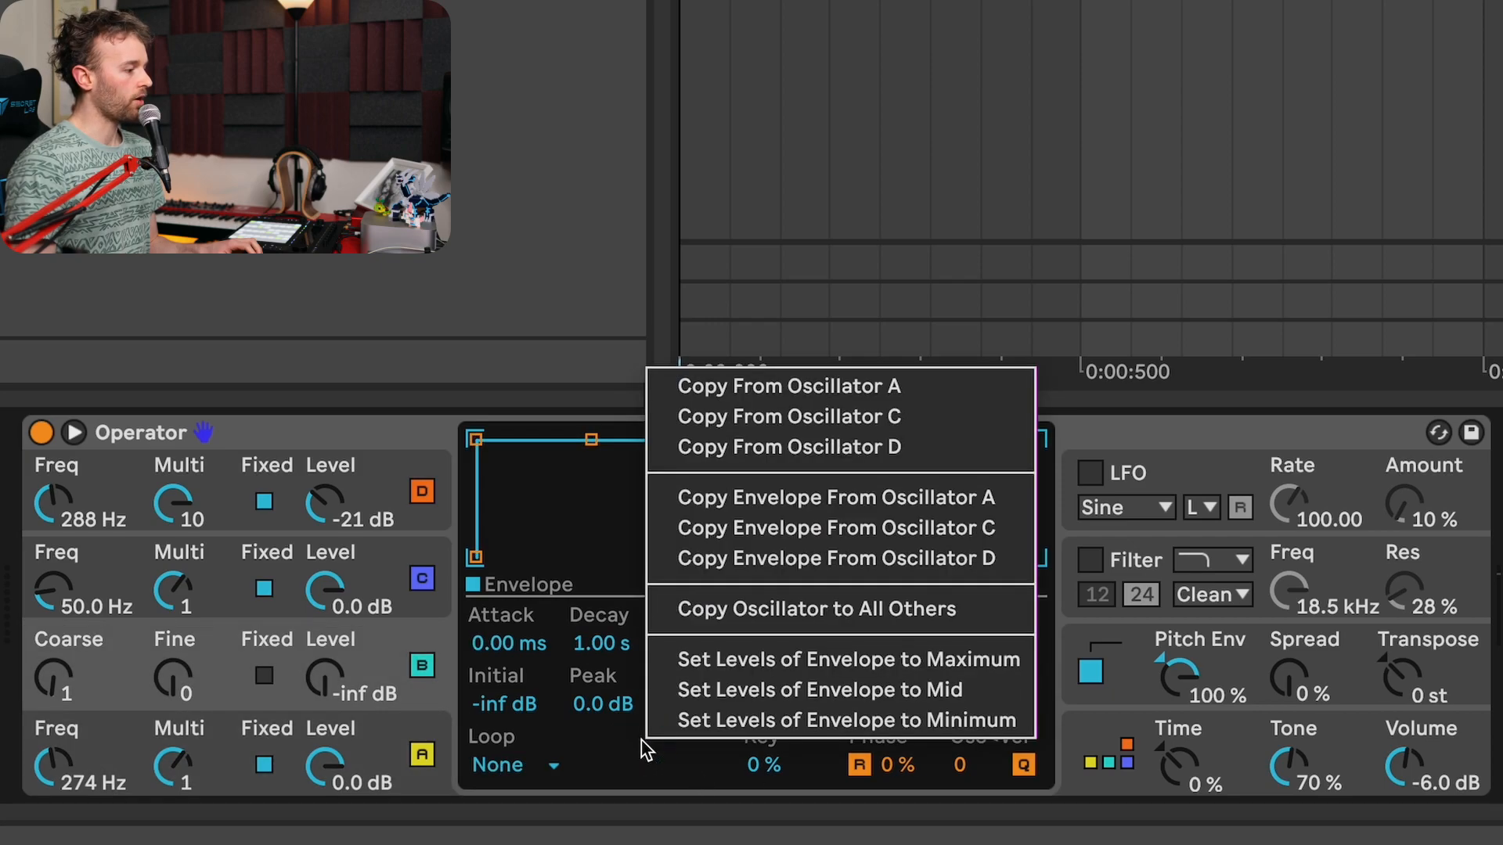
left_click(772, 385)
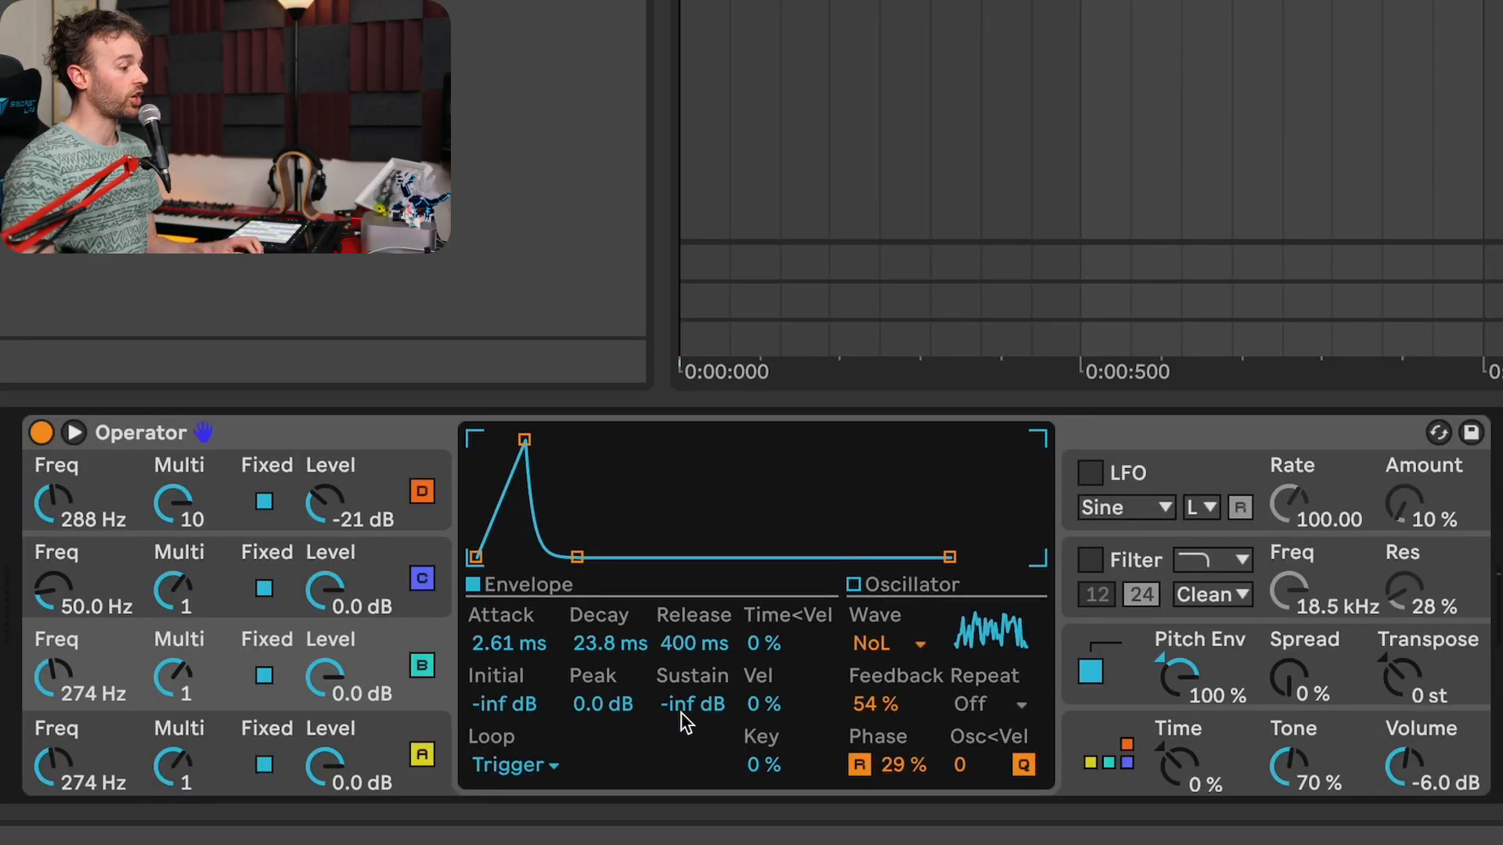
left_click(871, 644)
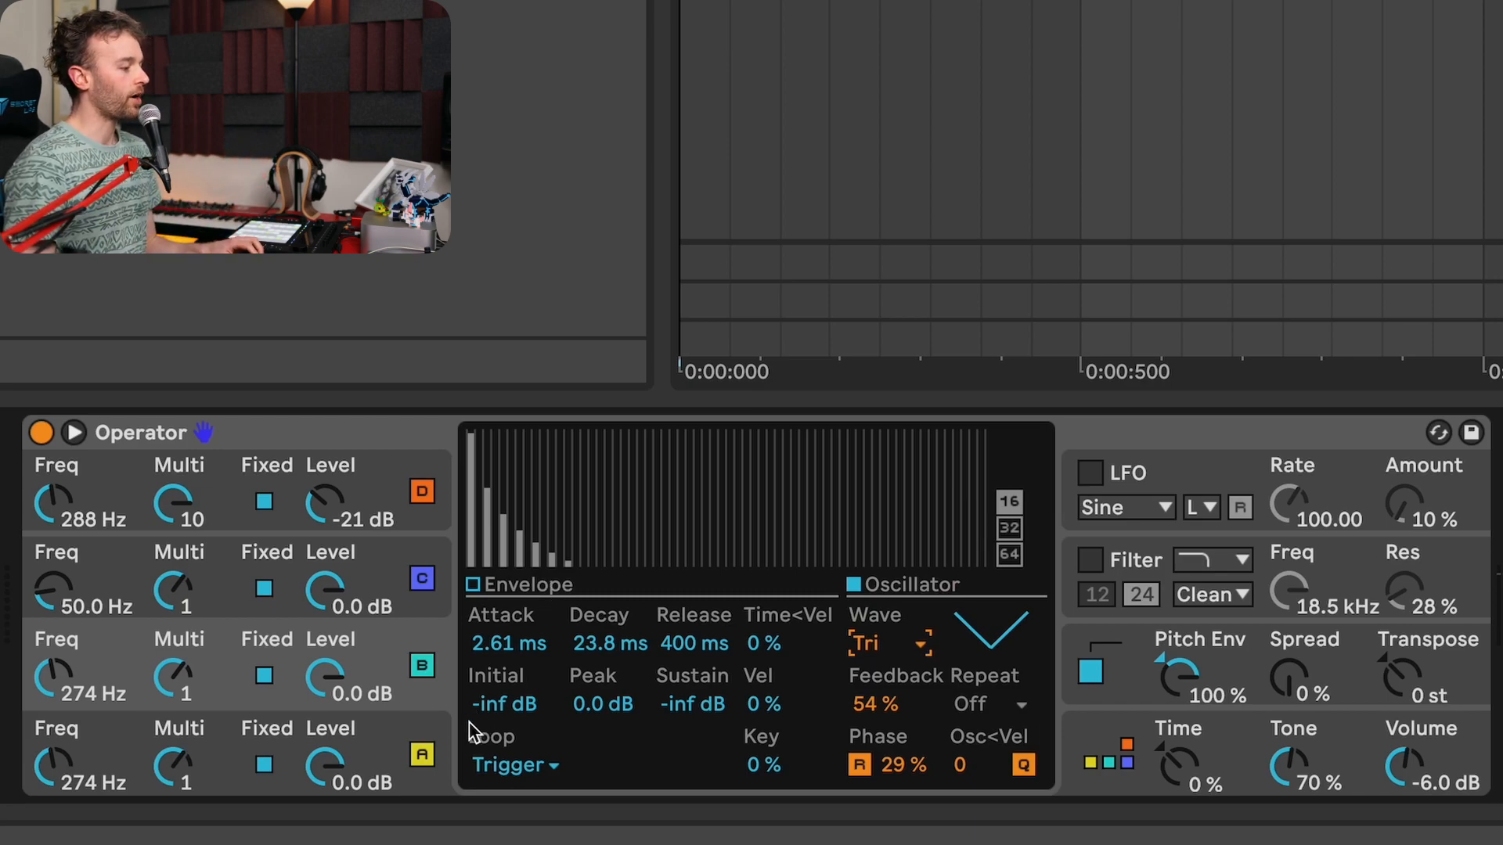
Step: Switch off oscillators A and C and display oscillator B's settings
left_click(423, 756)
left_click(420, 578)
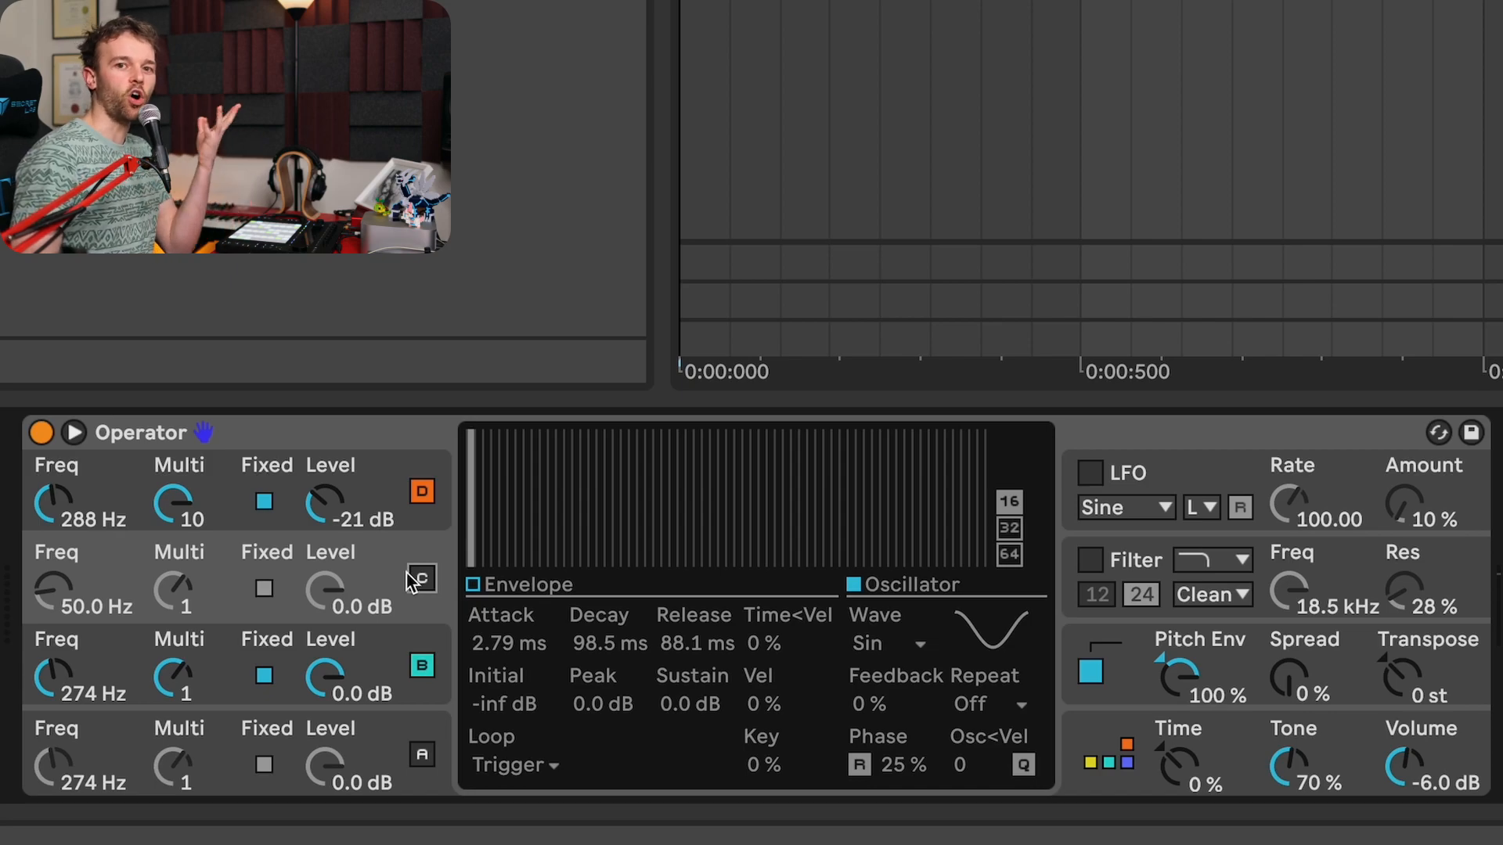
left_click(415, 639)
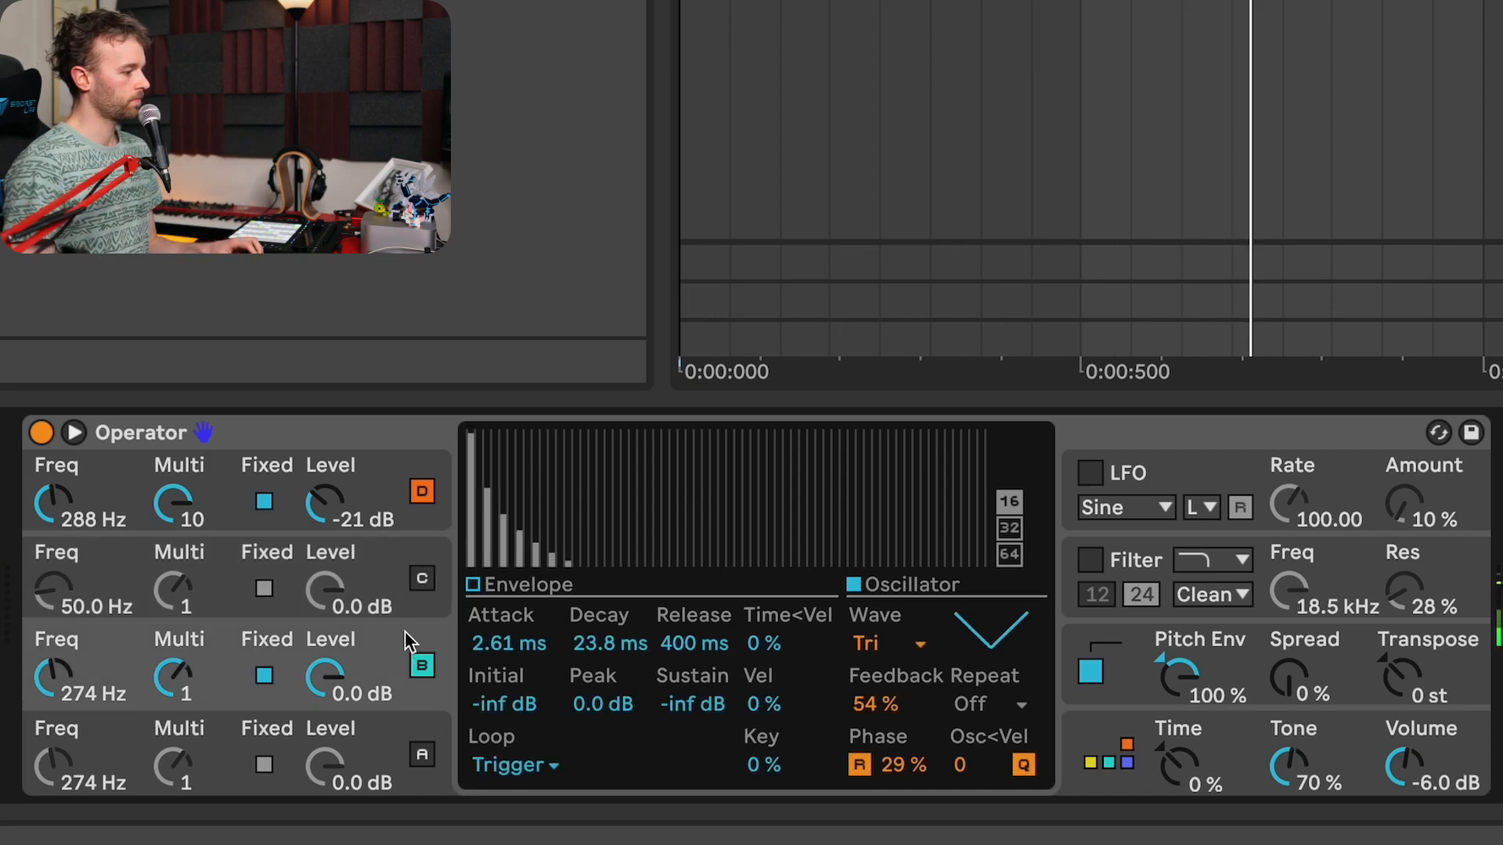
Step: Set oscillator B's feedback to 0 %, frequency to 445 Hz, attack to 0.00 ms and decay to 54.4 ms
left_click(863, 706)
key("Delete")
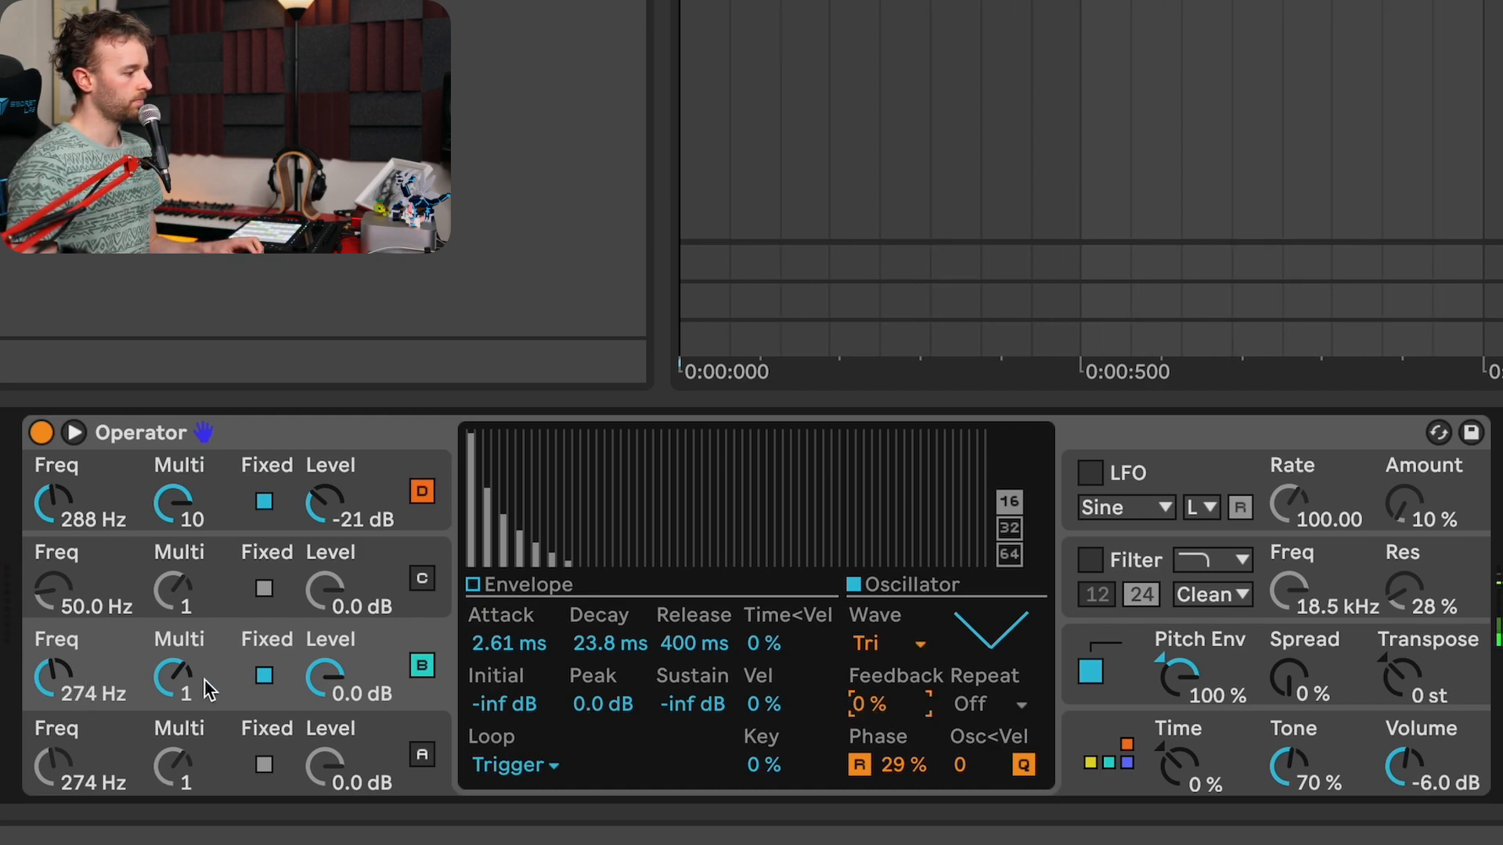
left_click(326, 681)
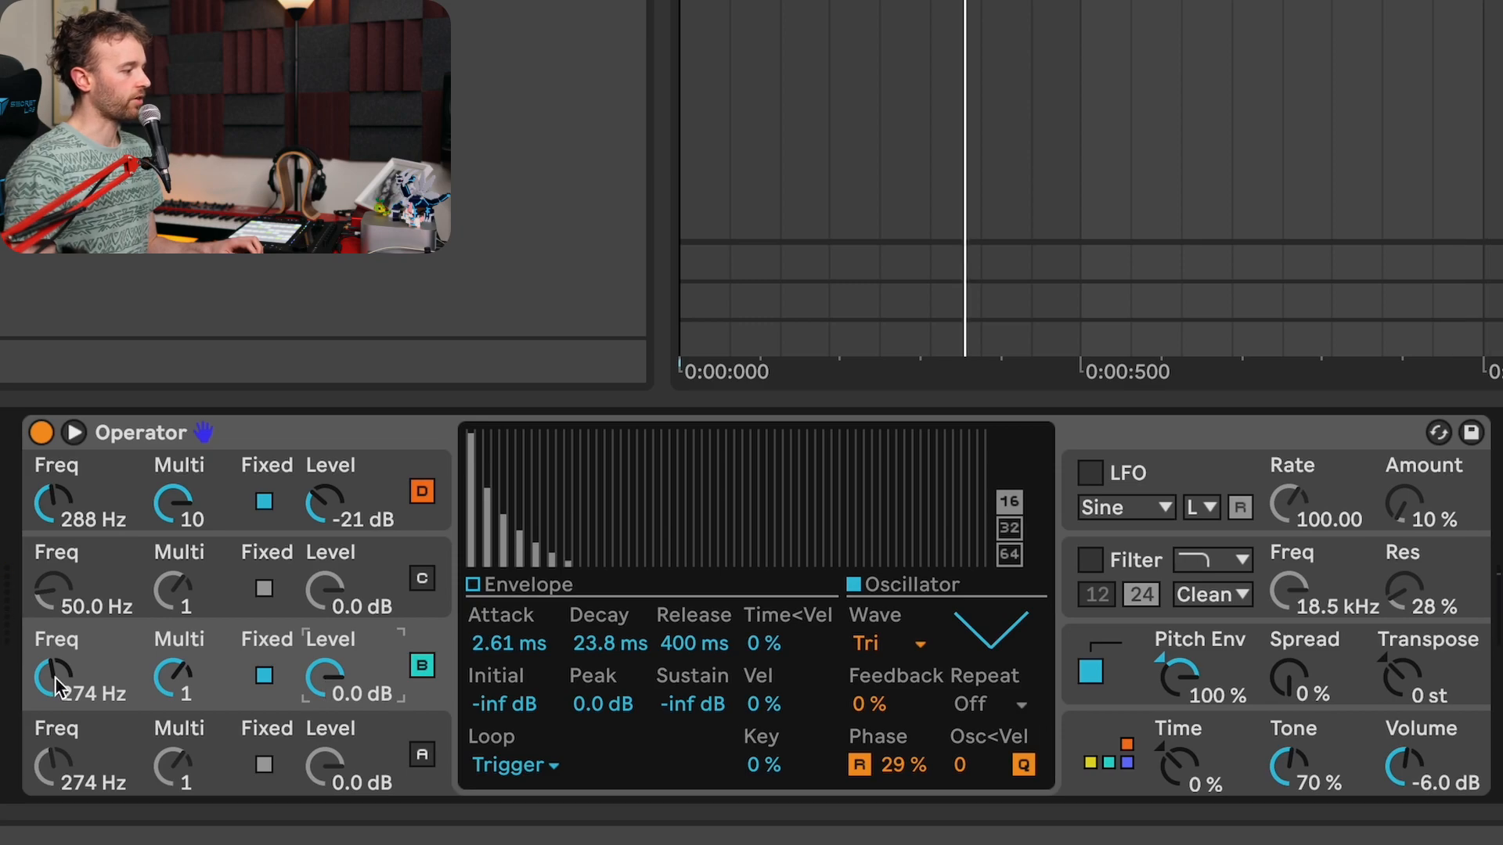
left_click_drag(57, 687, 56, 651)
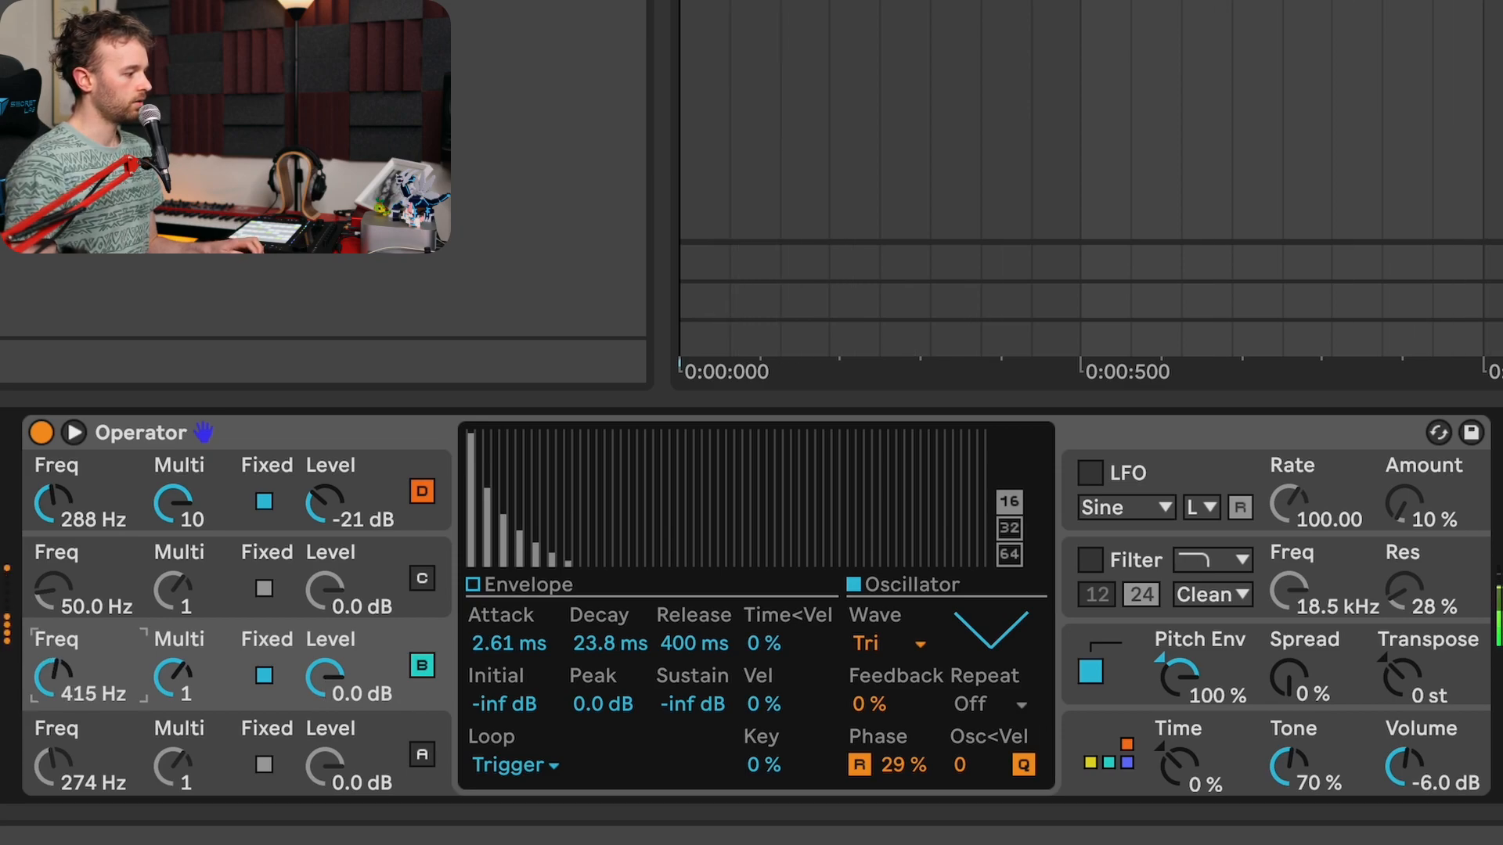
left_click_drag(505, 641, 581, 630)
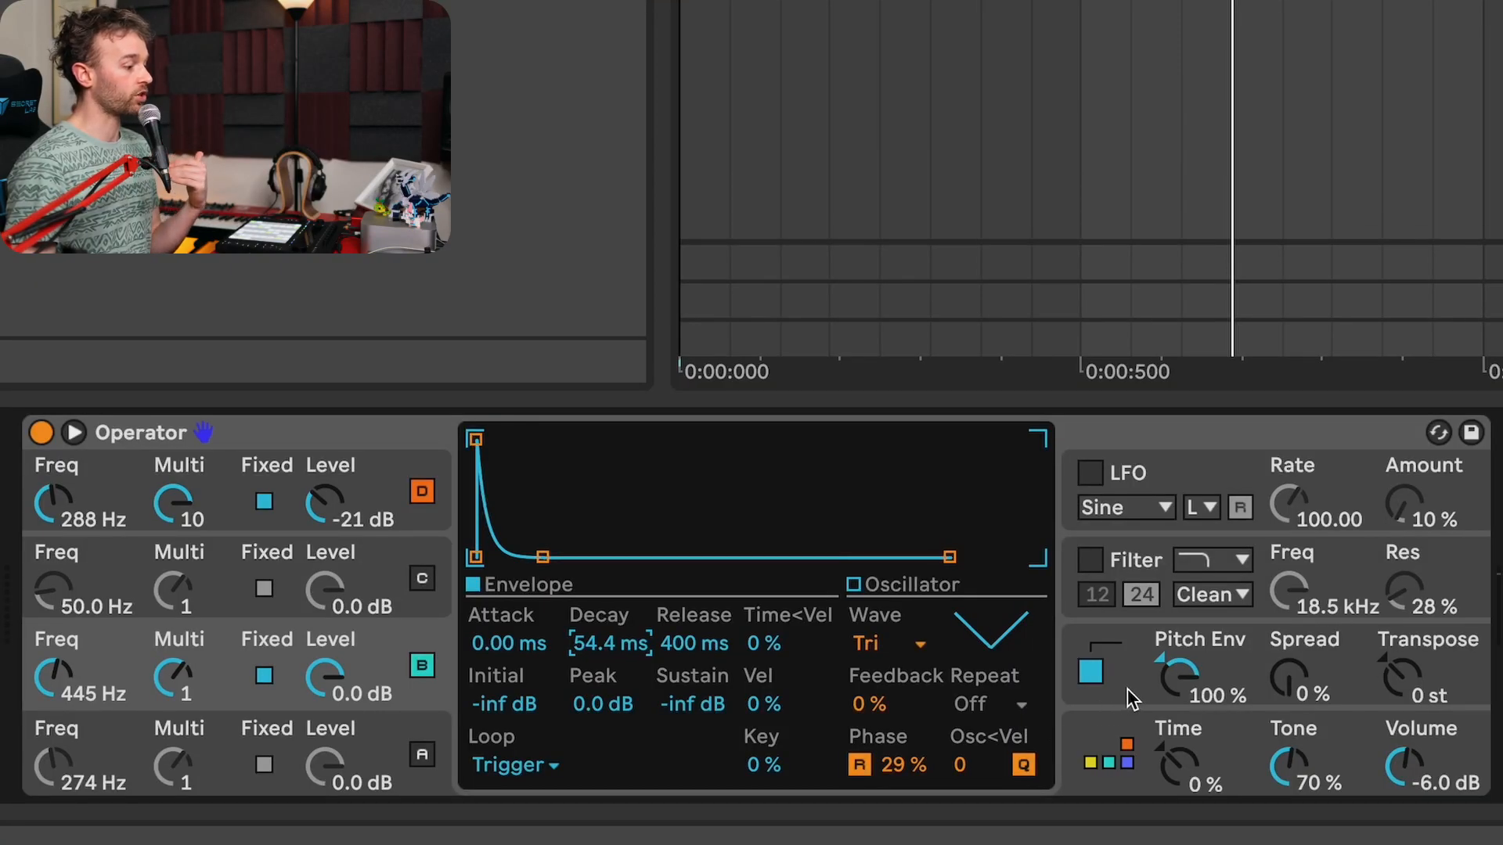
Step: Remove oscillators A, B and D from the pitch envelope's destinations, keeping oscillator C
left_click(1127, 688)
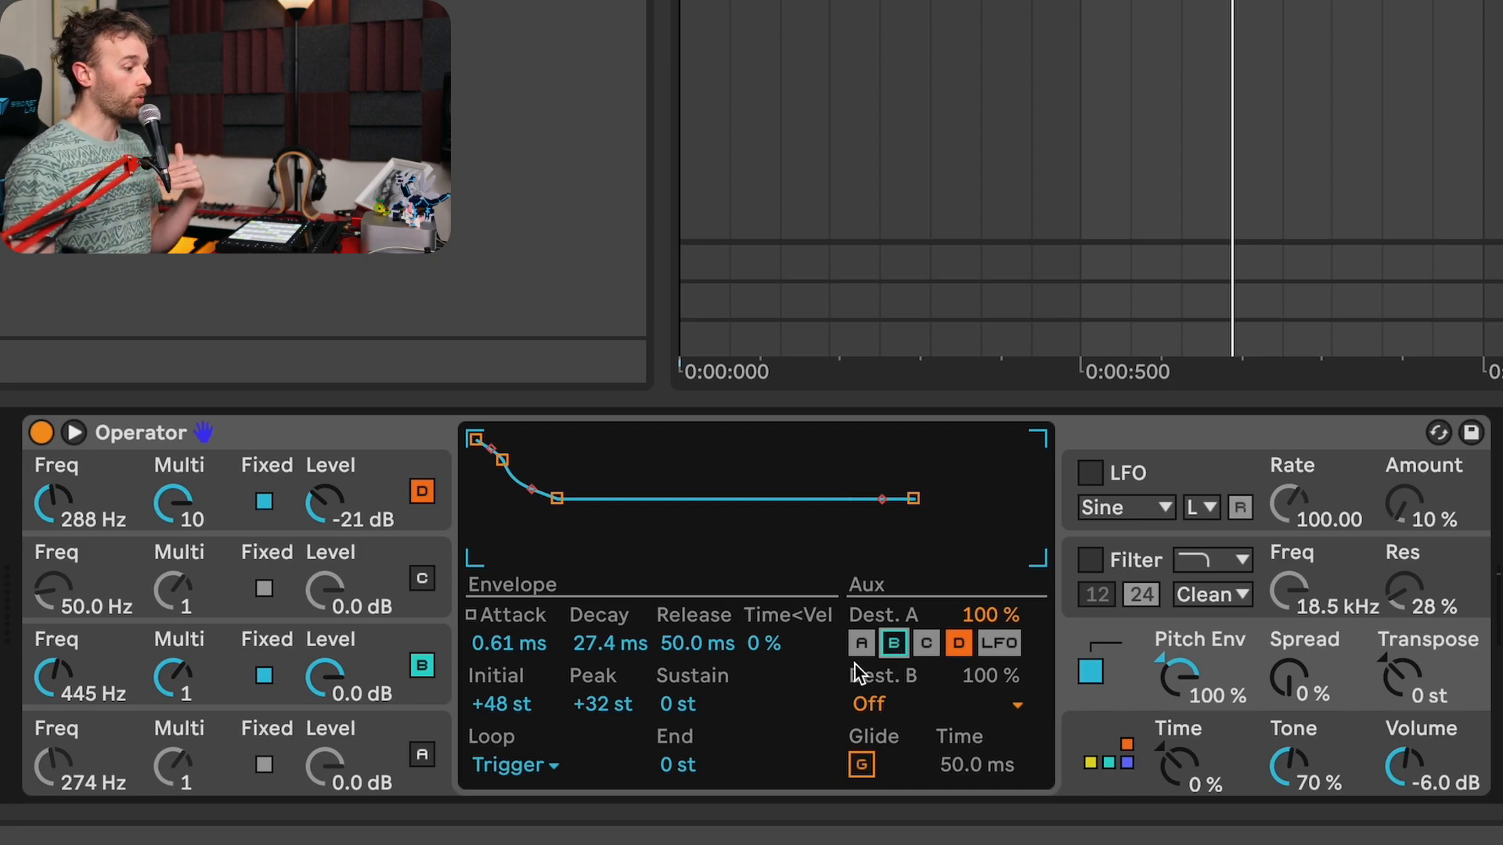
left_click(959, 643)
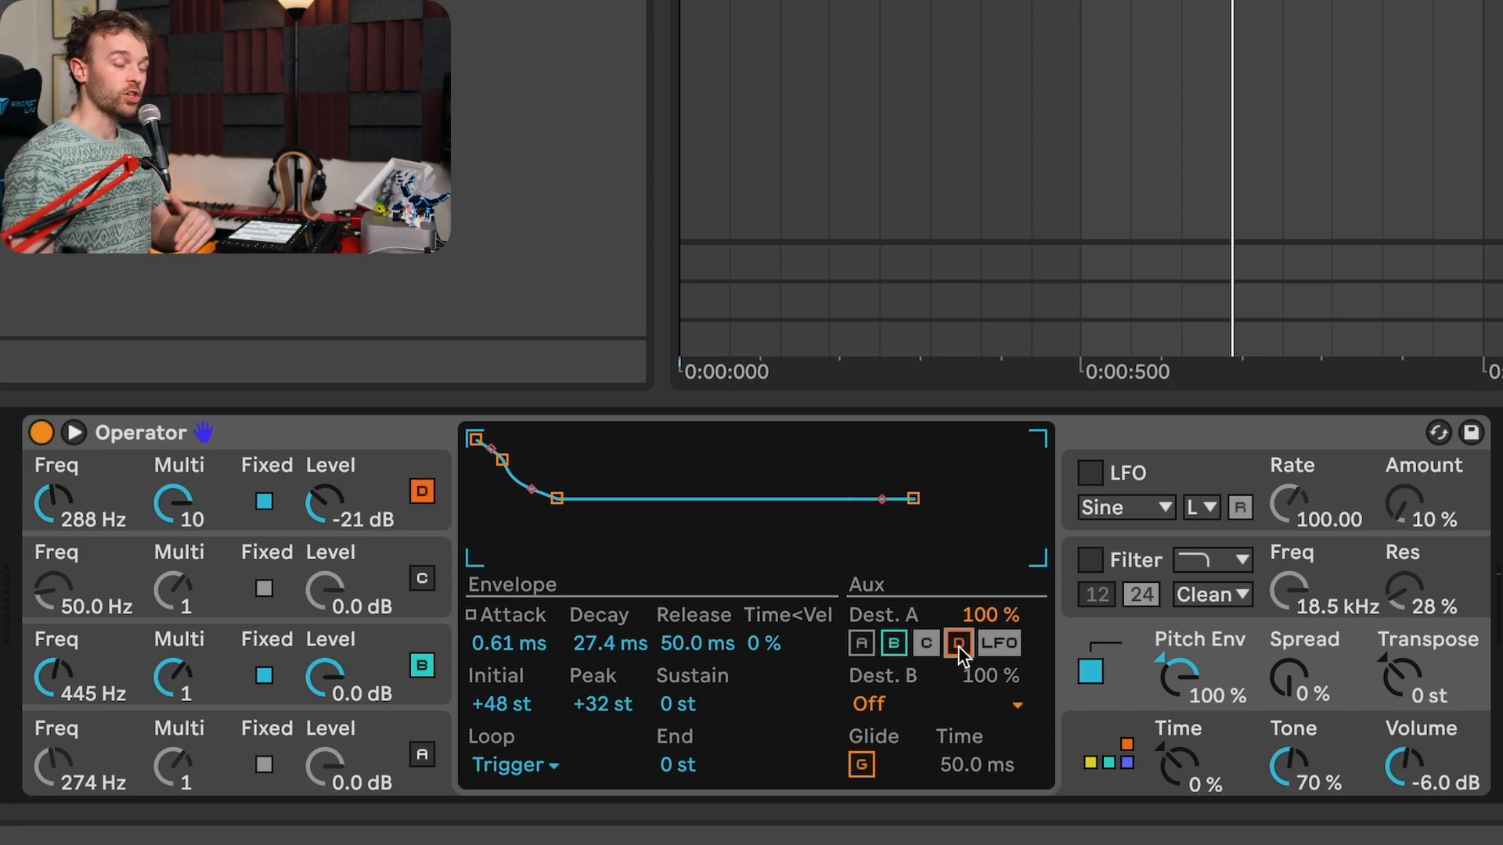
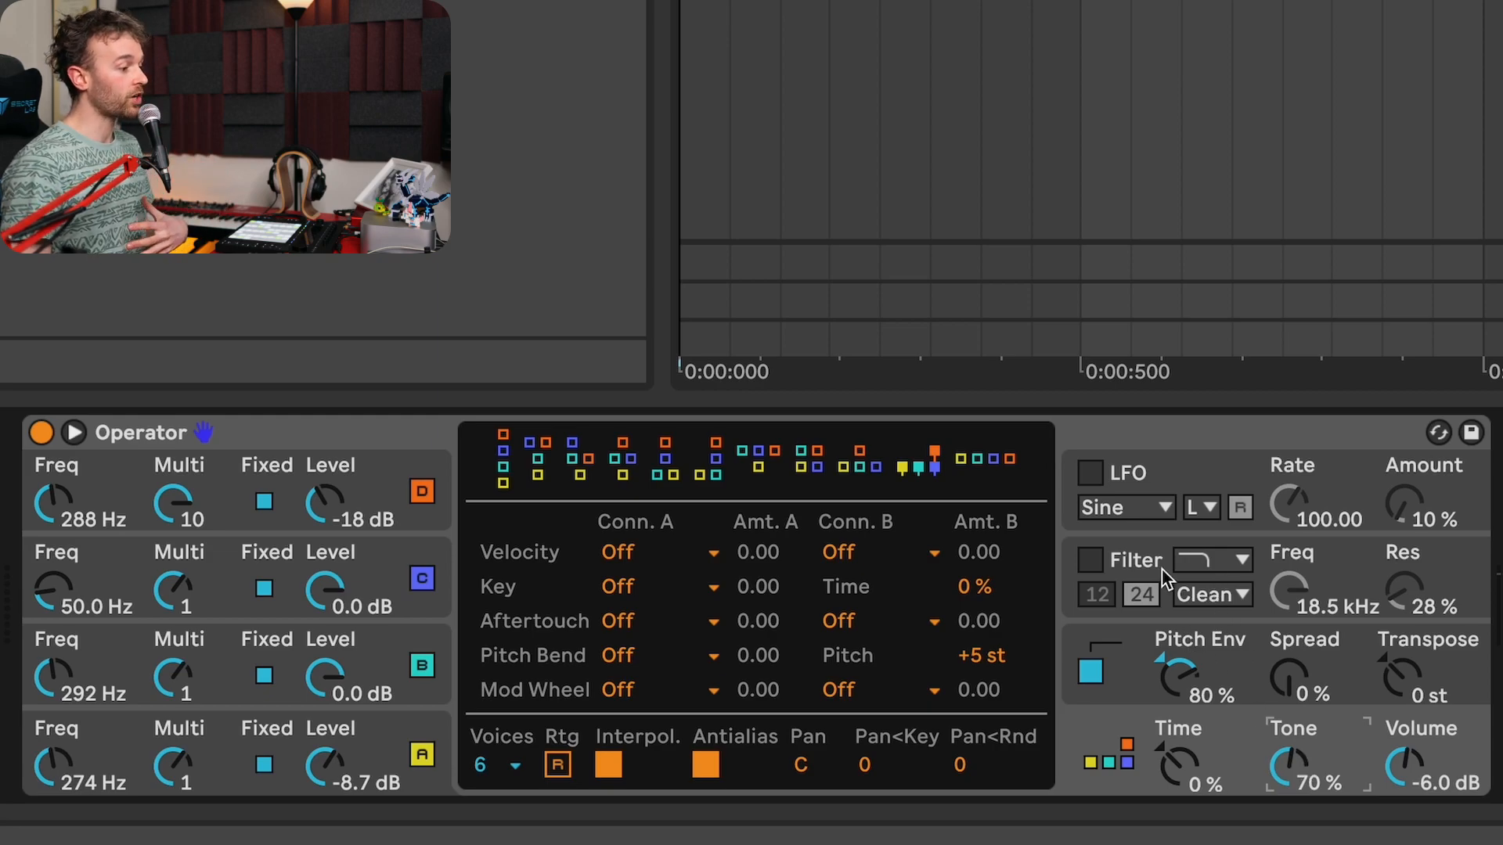
Step: Display Operator's filter envelope, return to the global settings and set the Tone to 70 %
left_click(1136, 570)
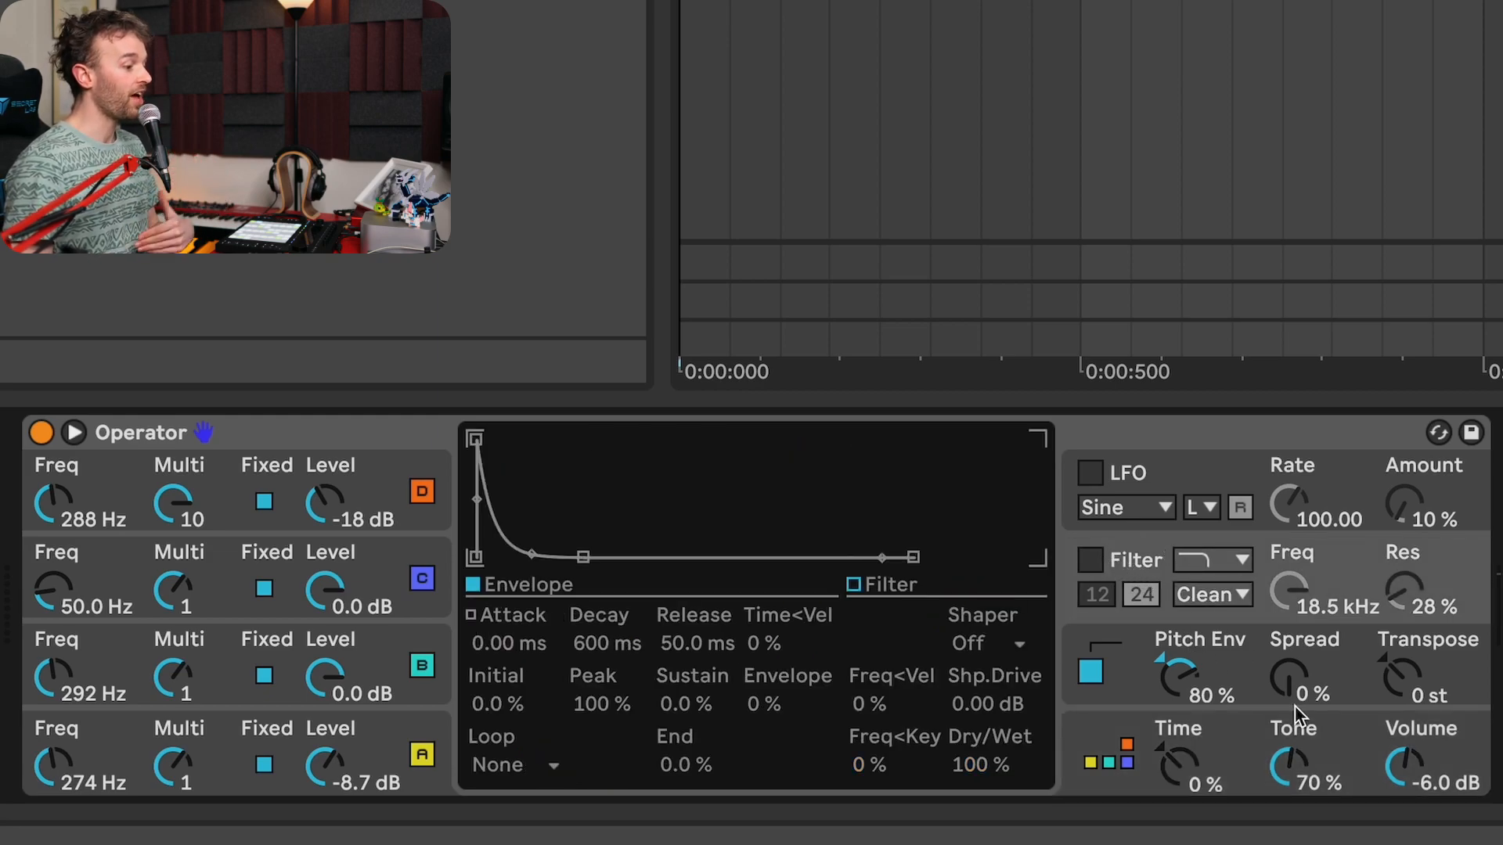
left_click(1360, 758)
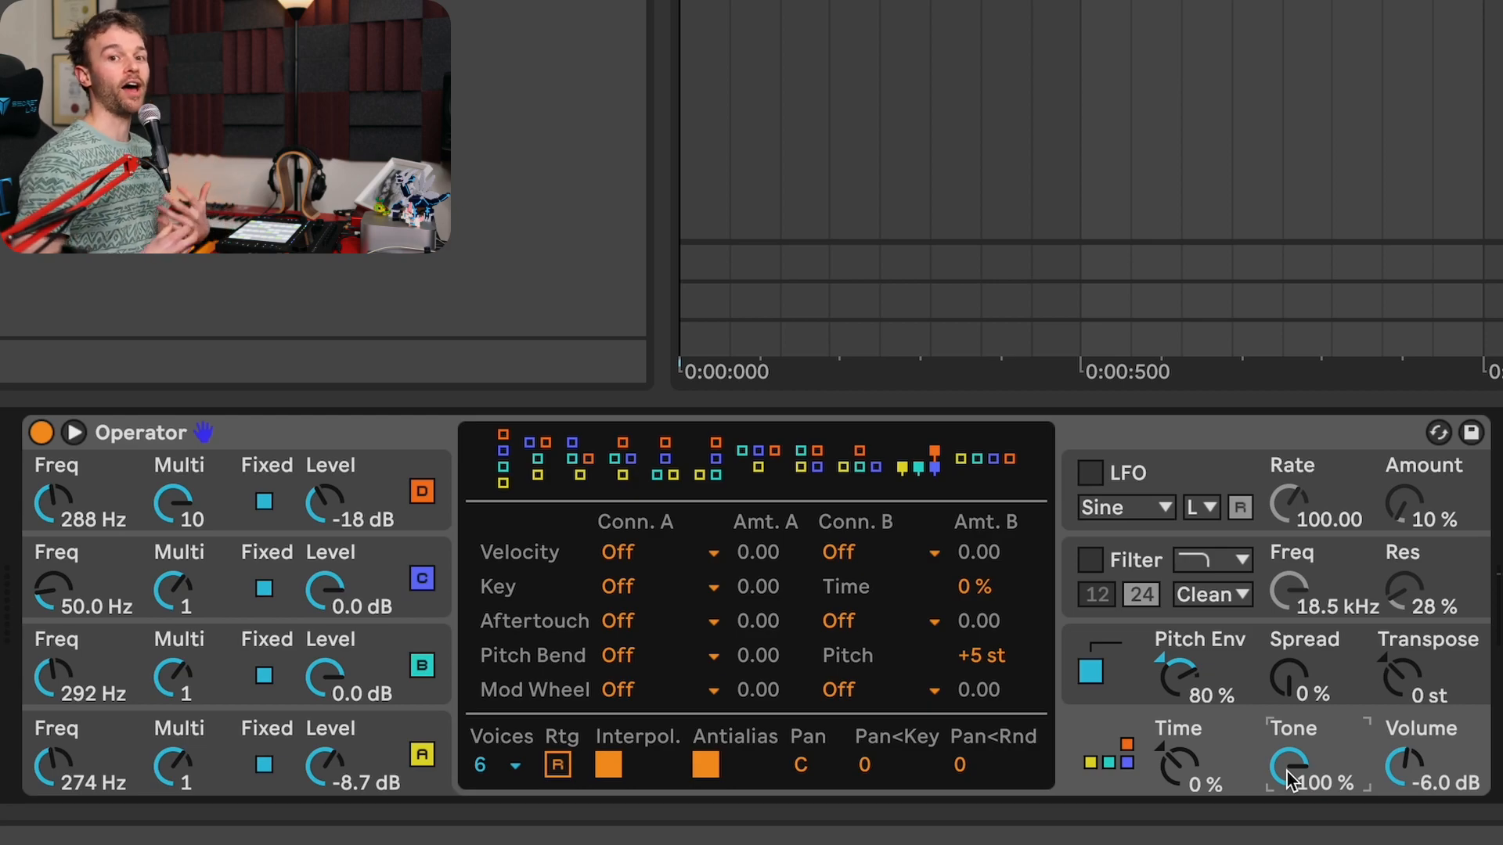
left_click_drag(1286, 771, 1257, 765)
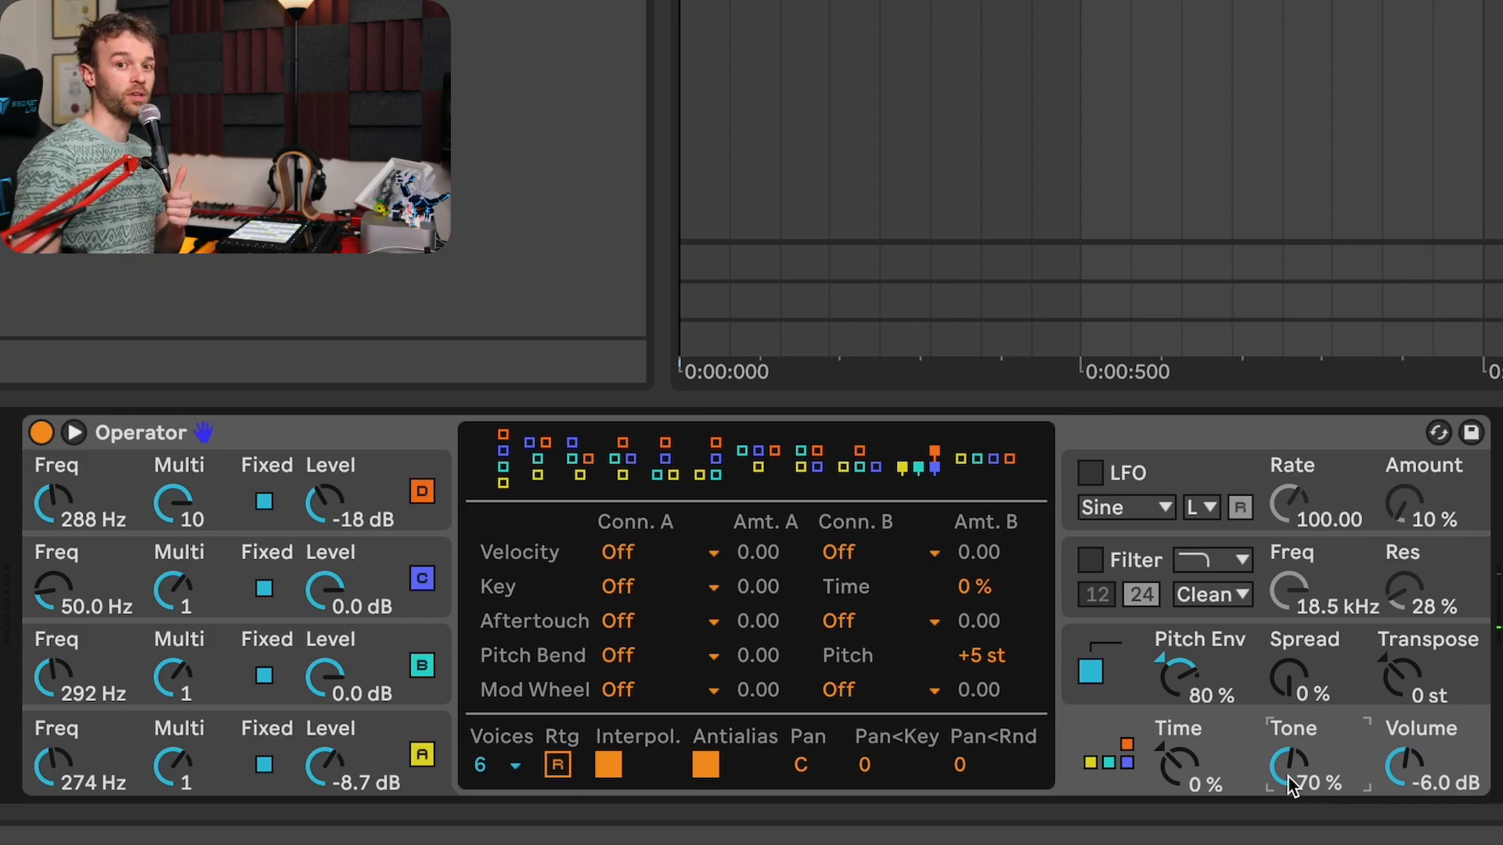
left_click_drag(1288, 776, 1293, 773)
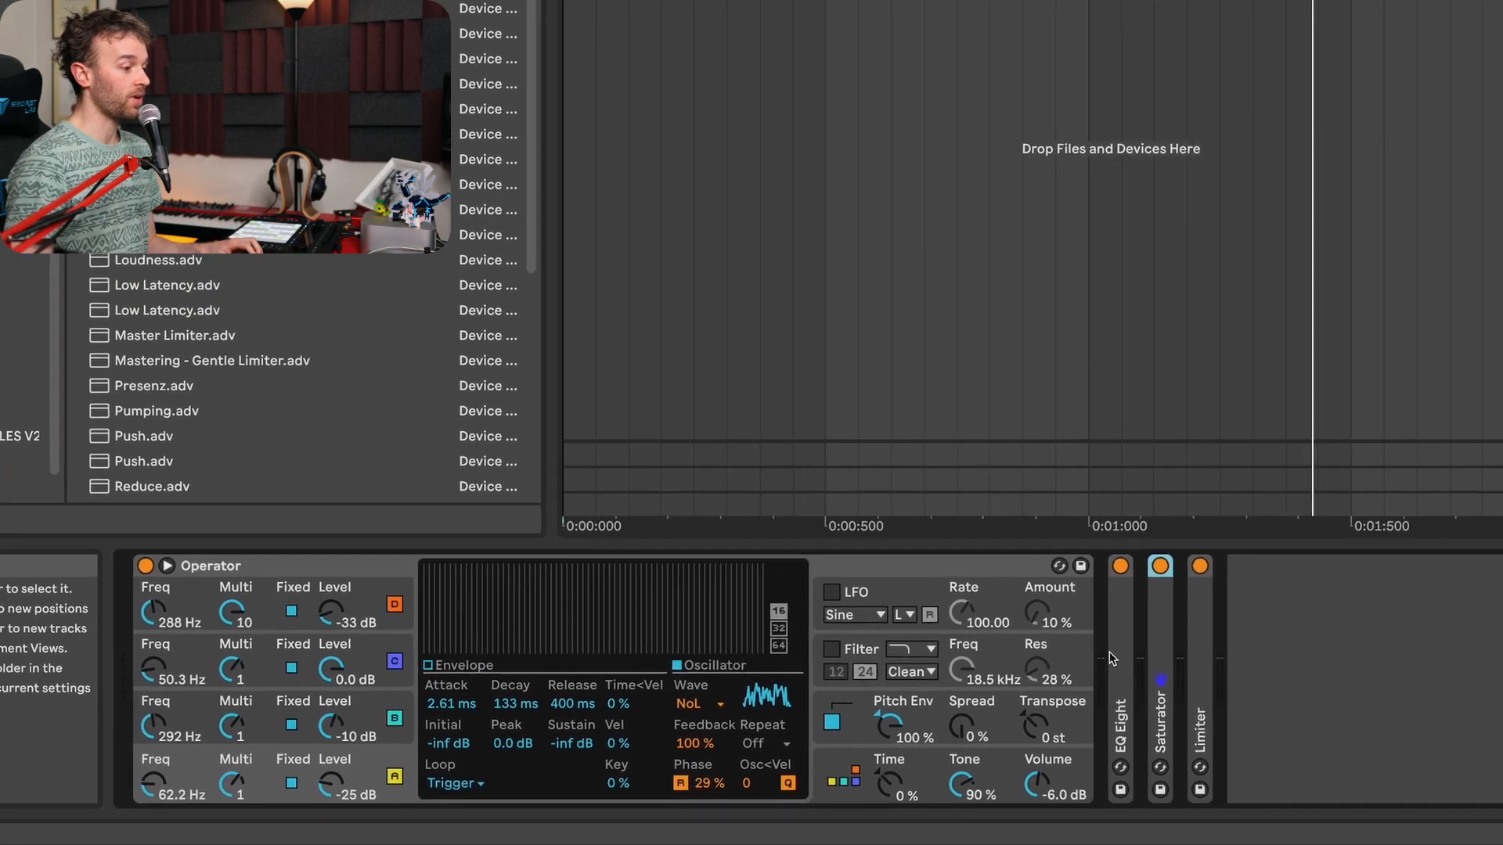
Step: Examine the settings of the folded EQ Eight, Saturator and Limiter devices in turn, folding each one again
double_click(1114, 656)
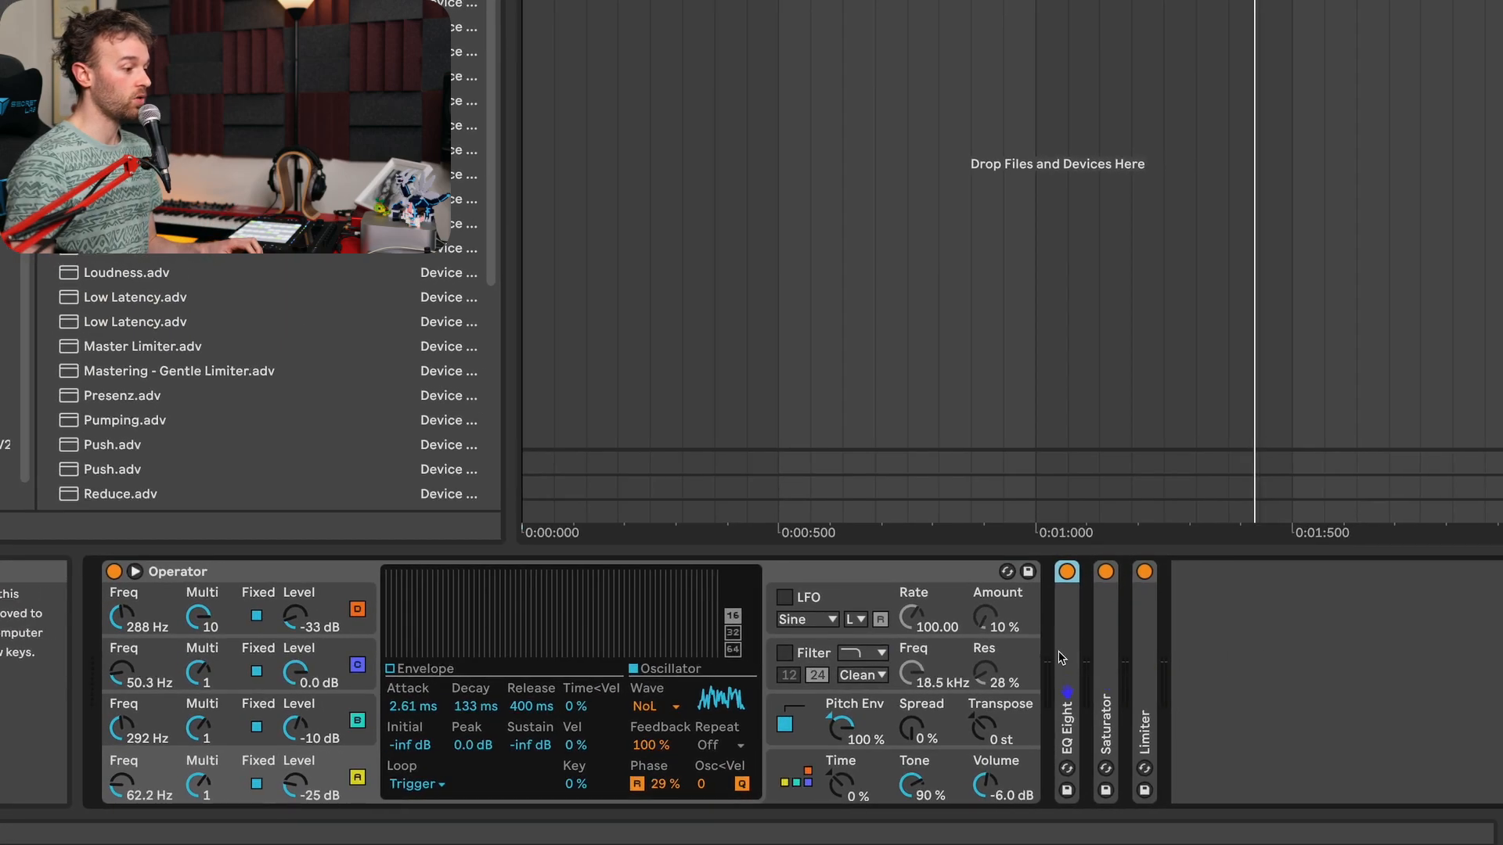
double_click(642, 577)
double_click(610, 610)
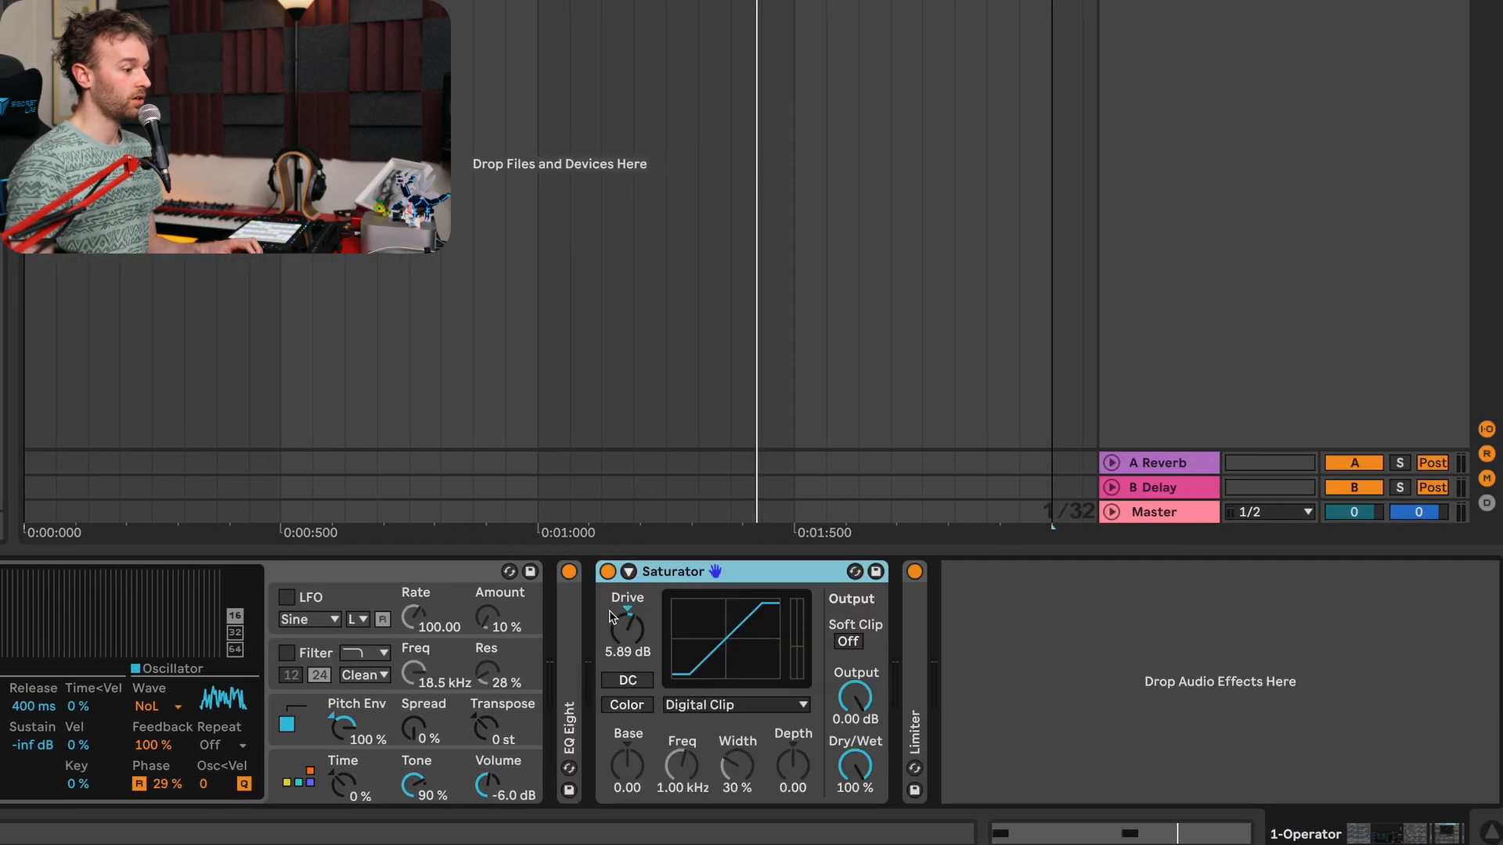
double_click(669, 572)
double_click(647, 628)
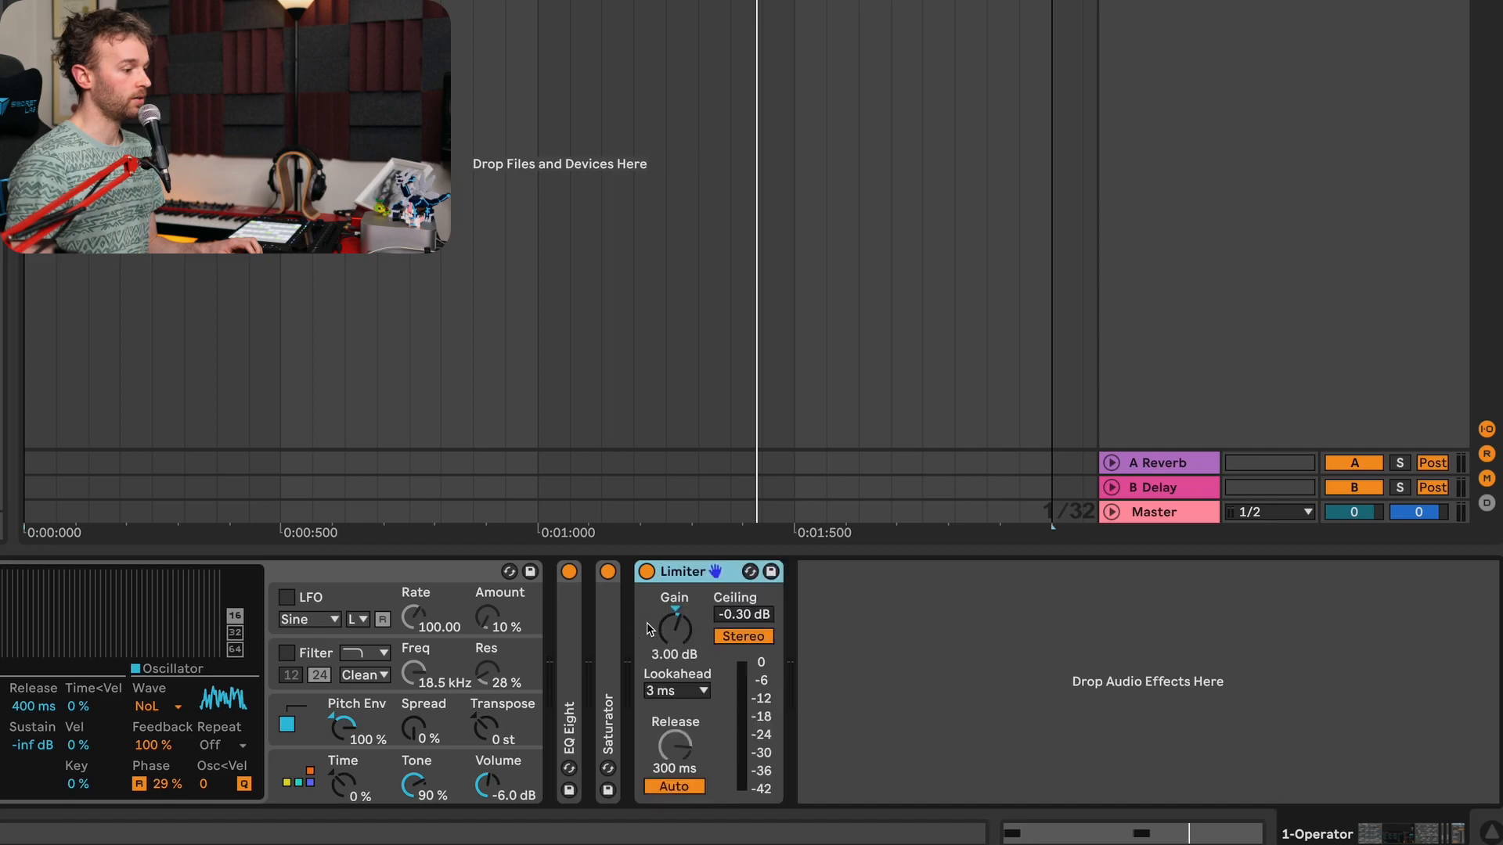
double_click(681, 572)
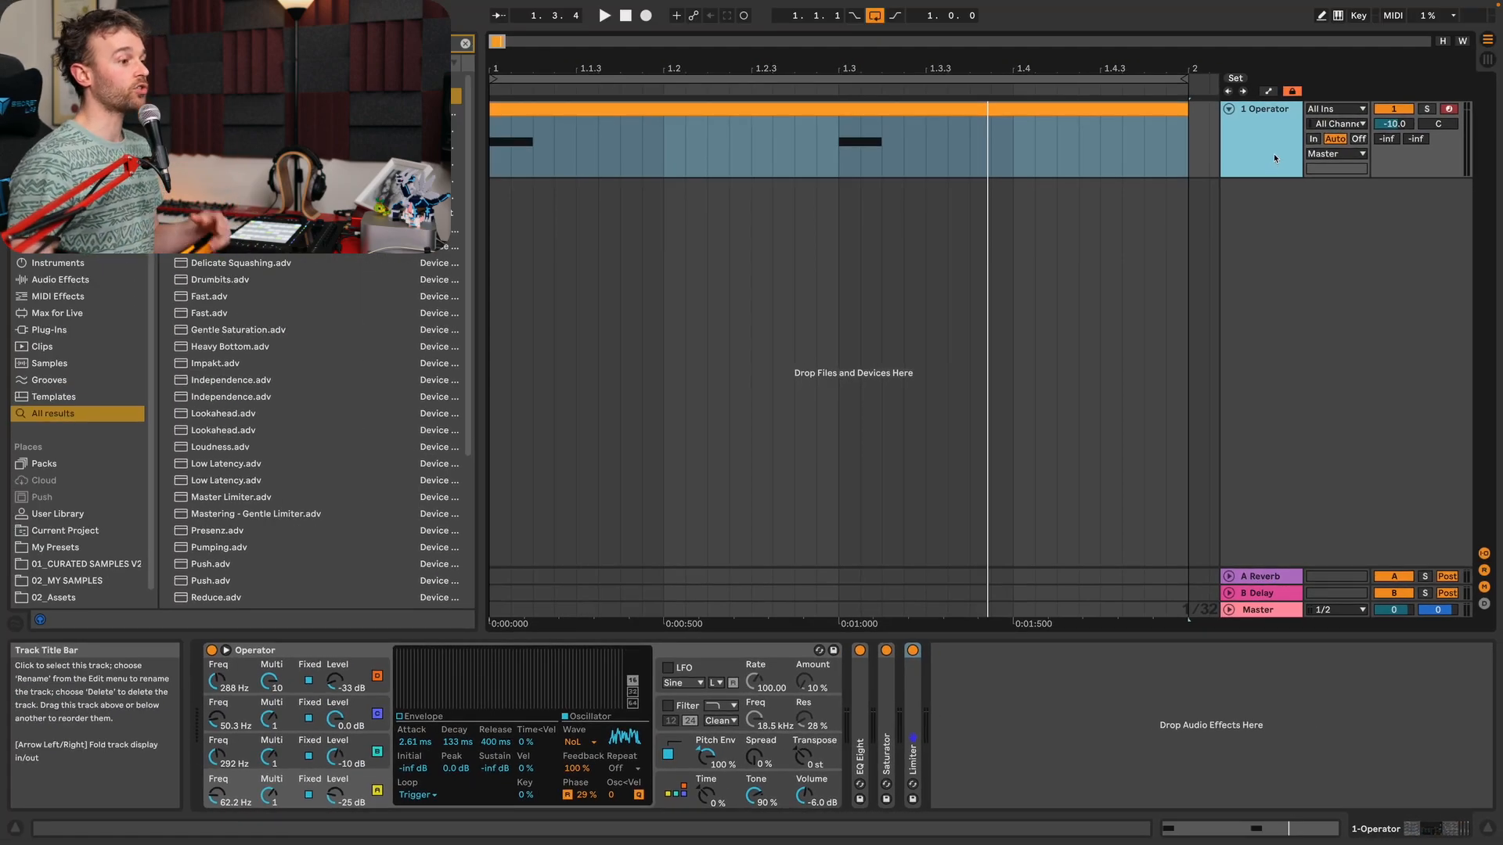
Step: Insert an audio track below the Operator track, deactivate it and set its input to 1-Operator, Post FX
right_click(1260, 206)
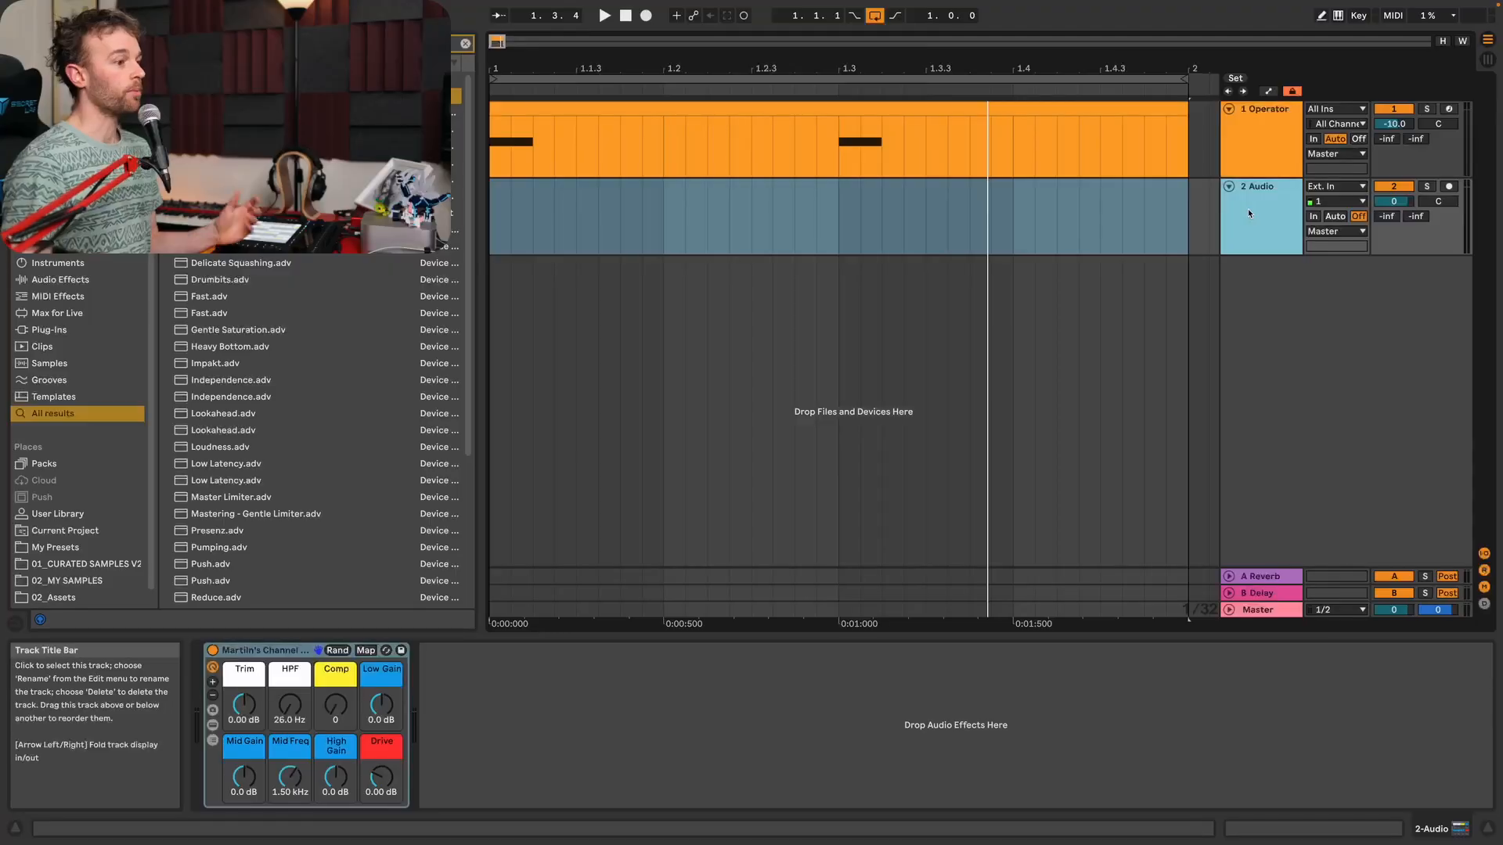
left_click(1388, 185)
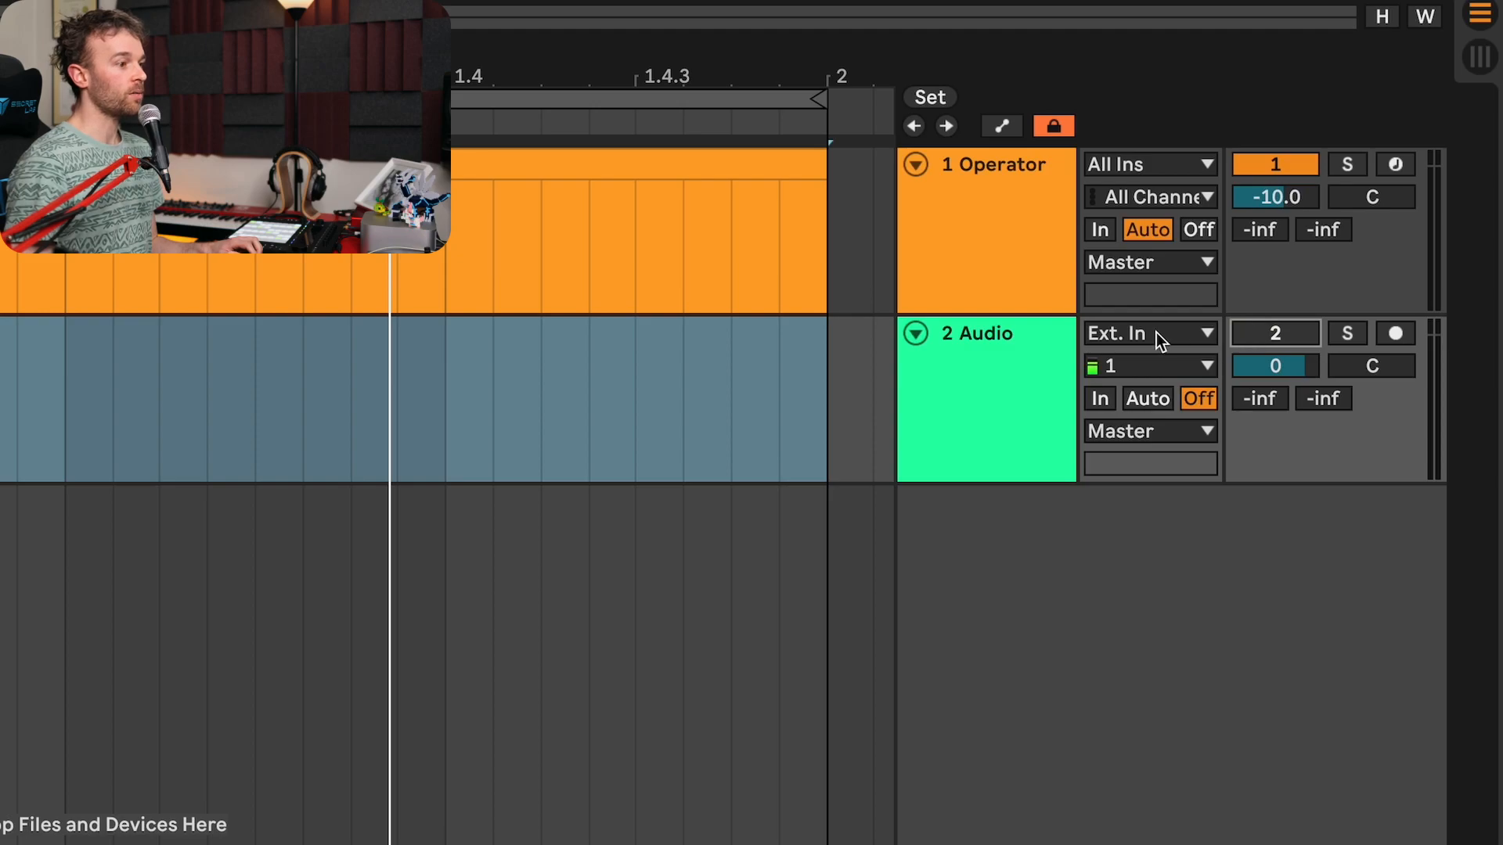
left_click(1156, 332)
left_click(1144, 454)
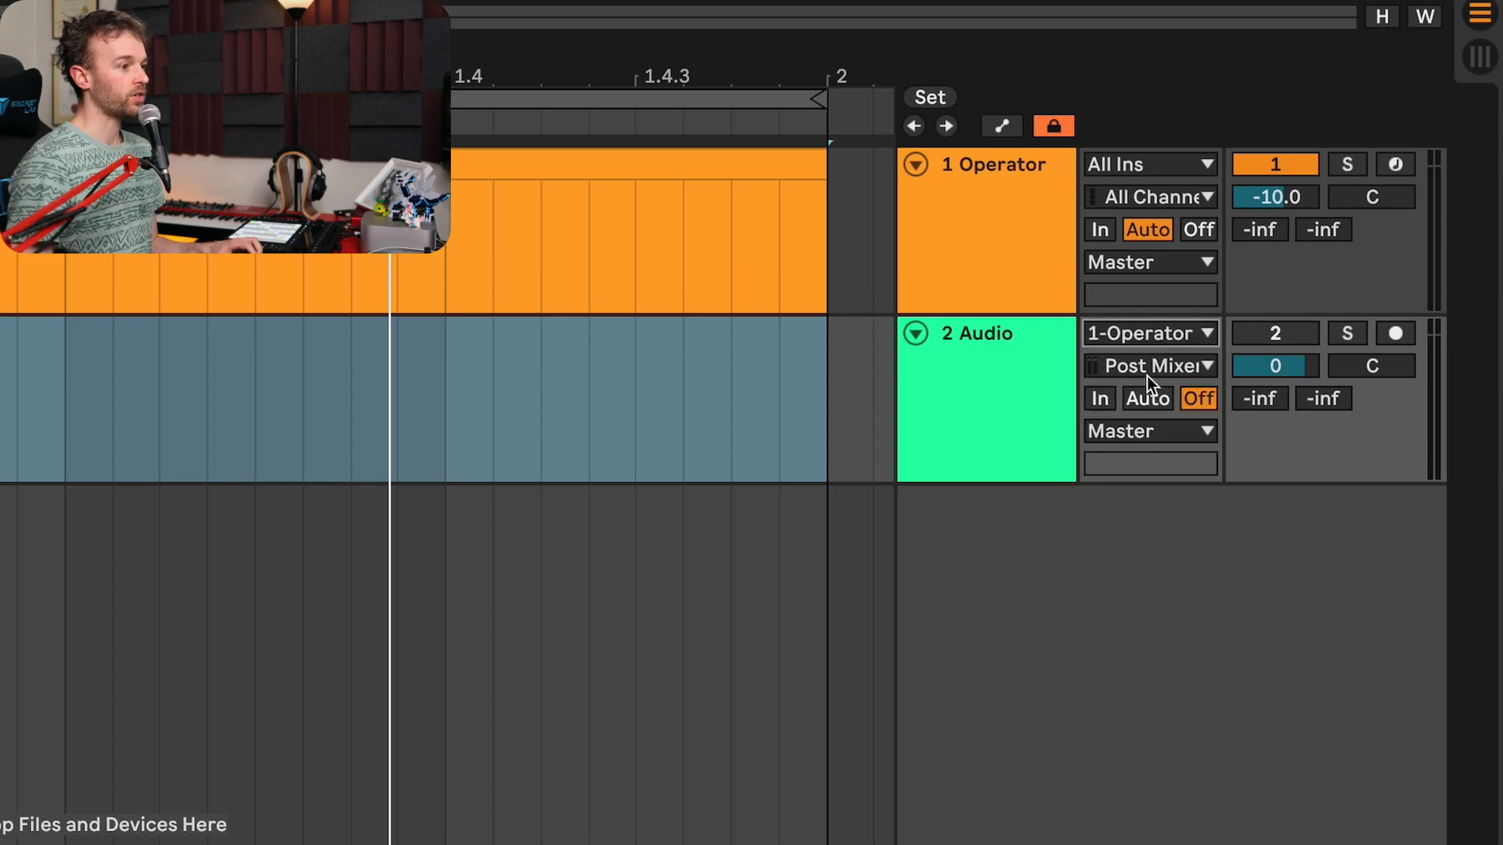
left_click(1149, 372)
left_click(1152, 420)
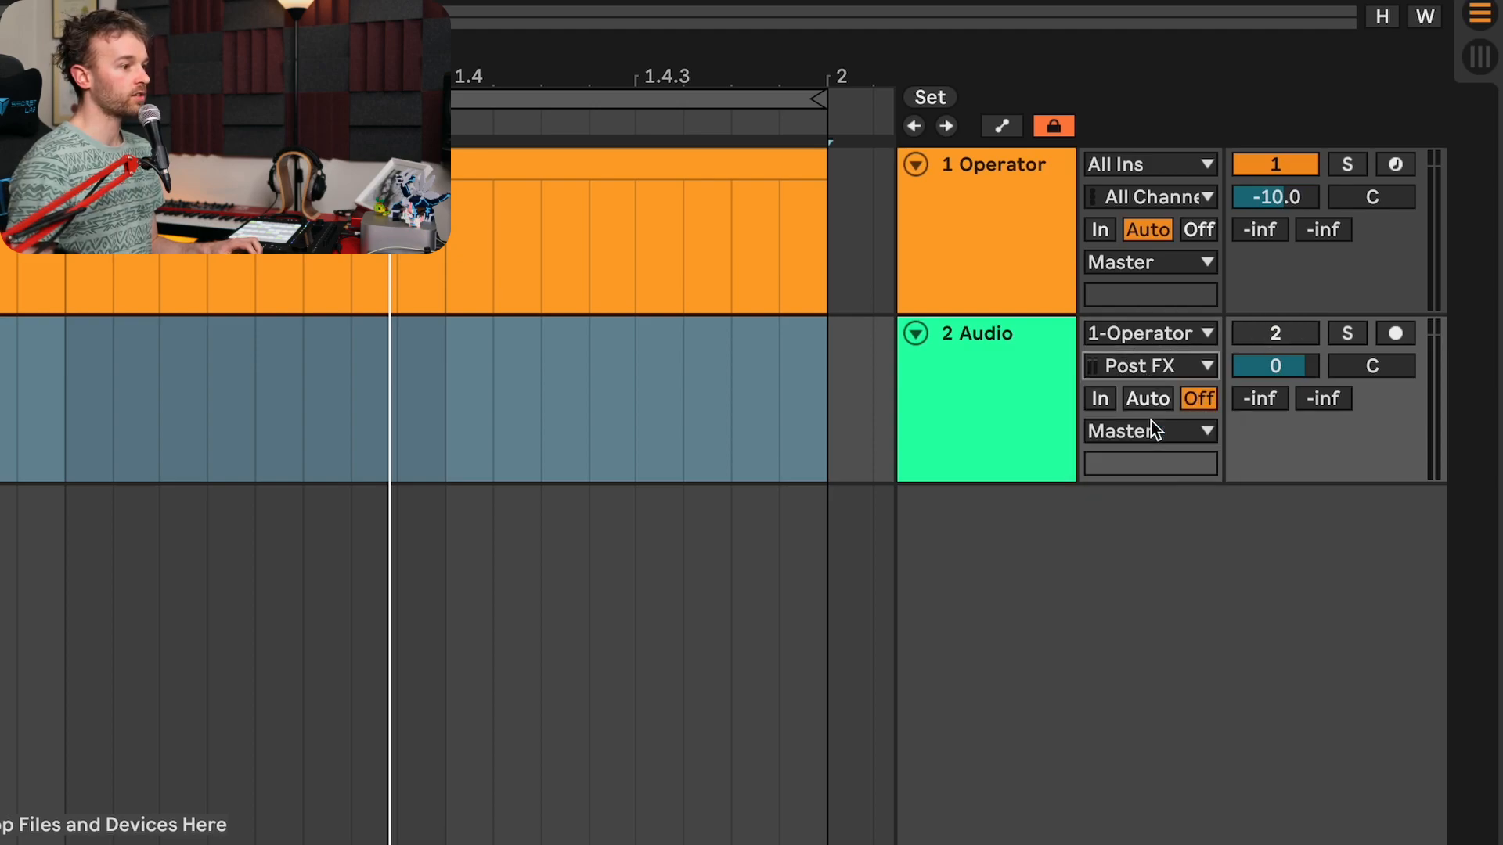
Step: Arm the audio track, enlarge its height and start recording the Operator kick as audio
left_click(1397, 333)
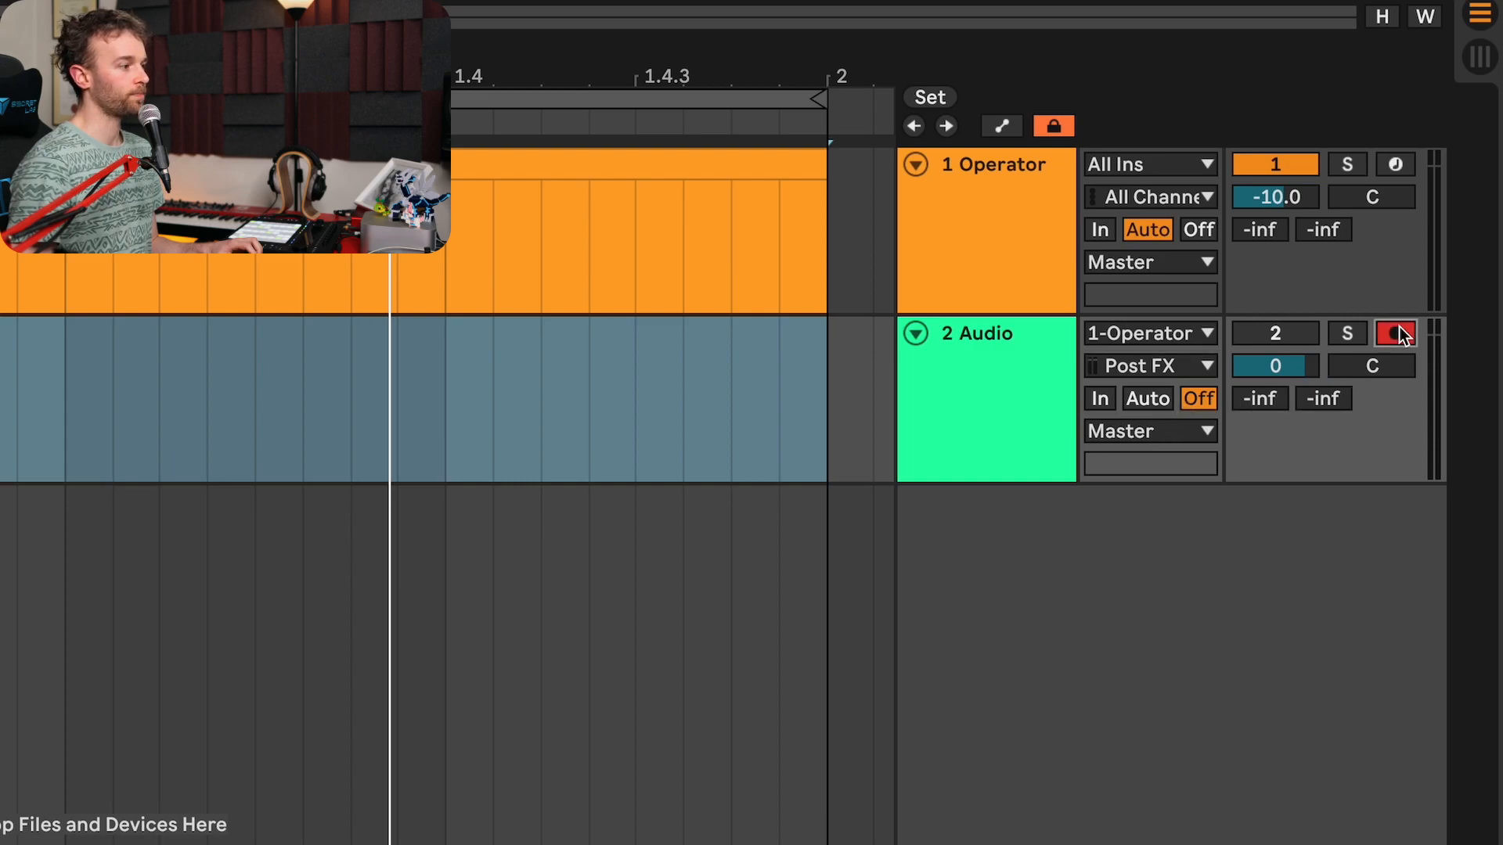
left_click_drag(965, 480, 968, 598)
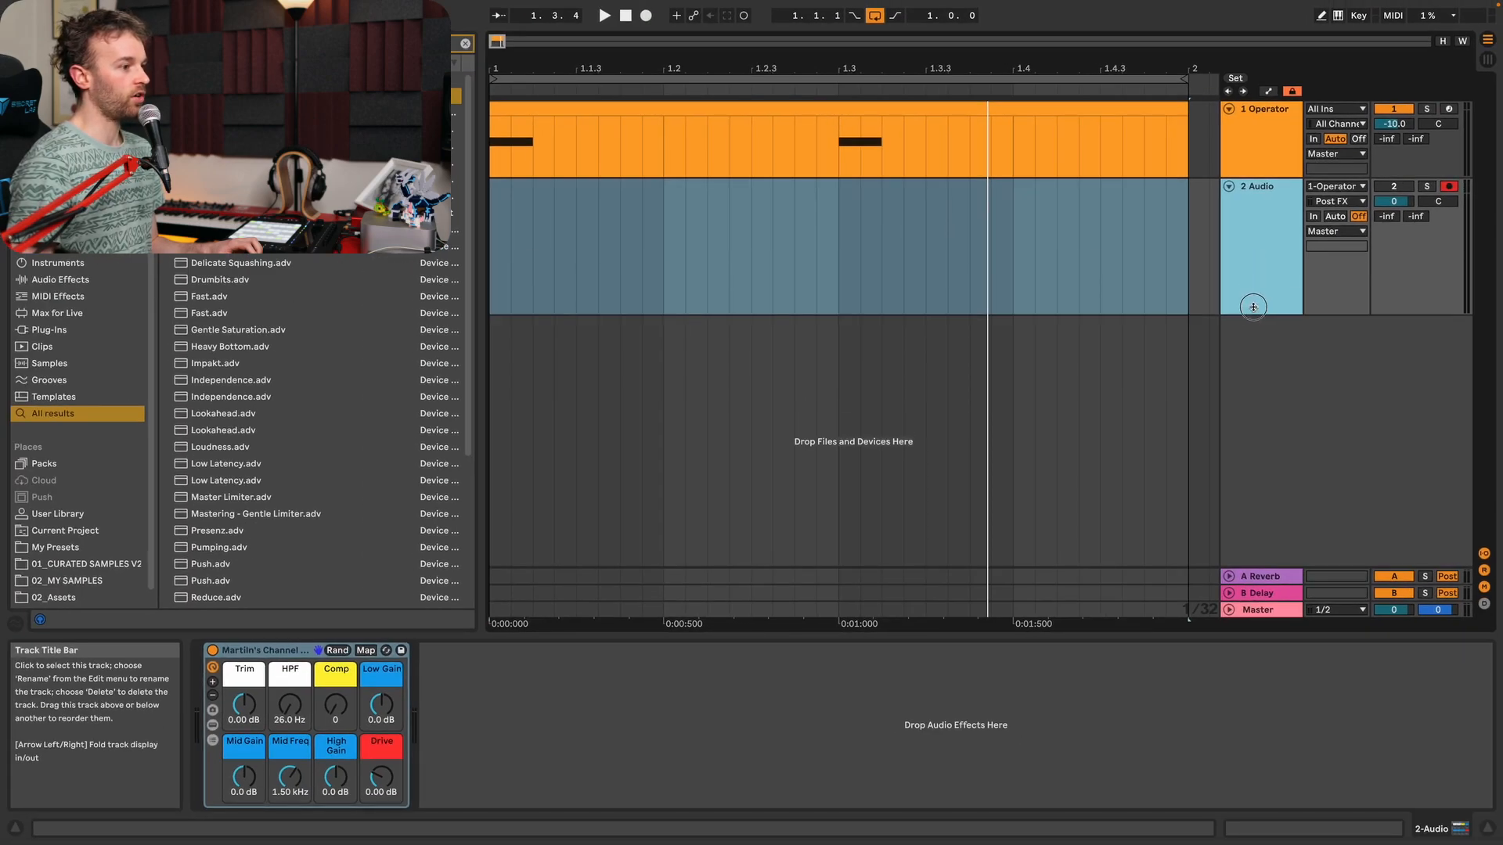
left_click_drag(1252, 307, 1252, 402)
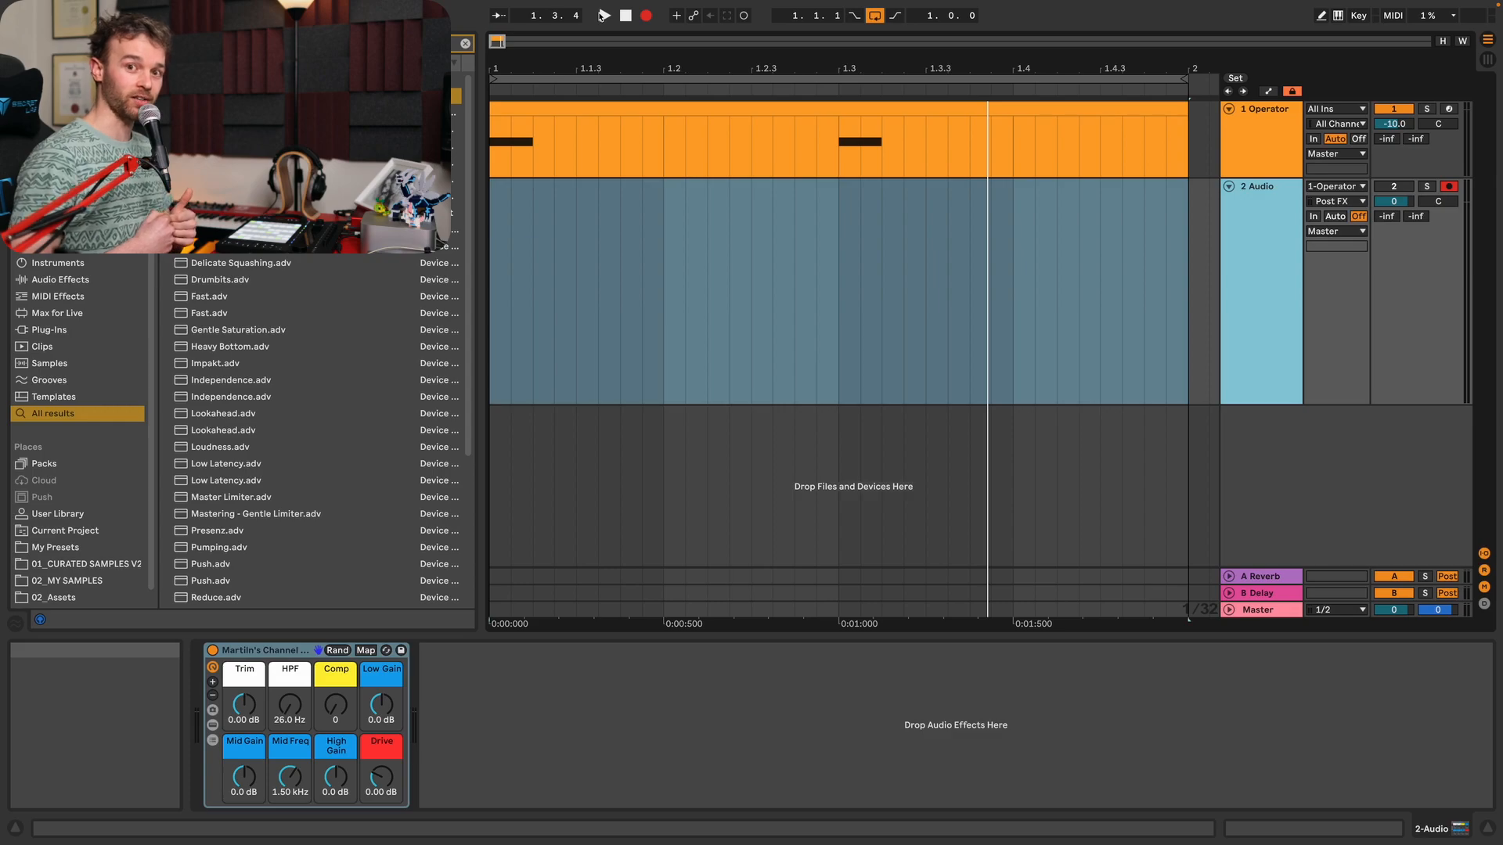
left_click(603, 15)
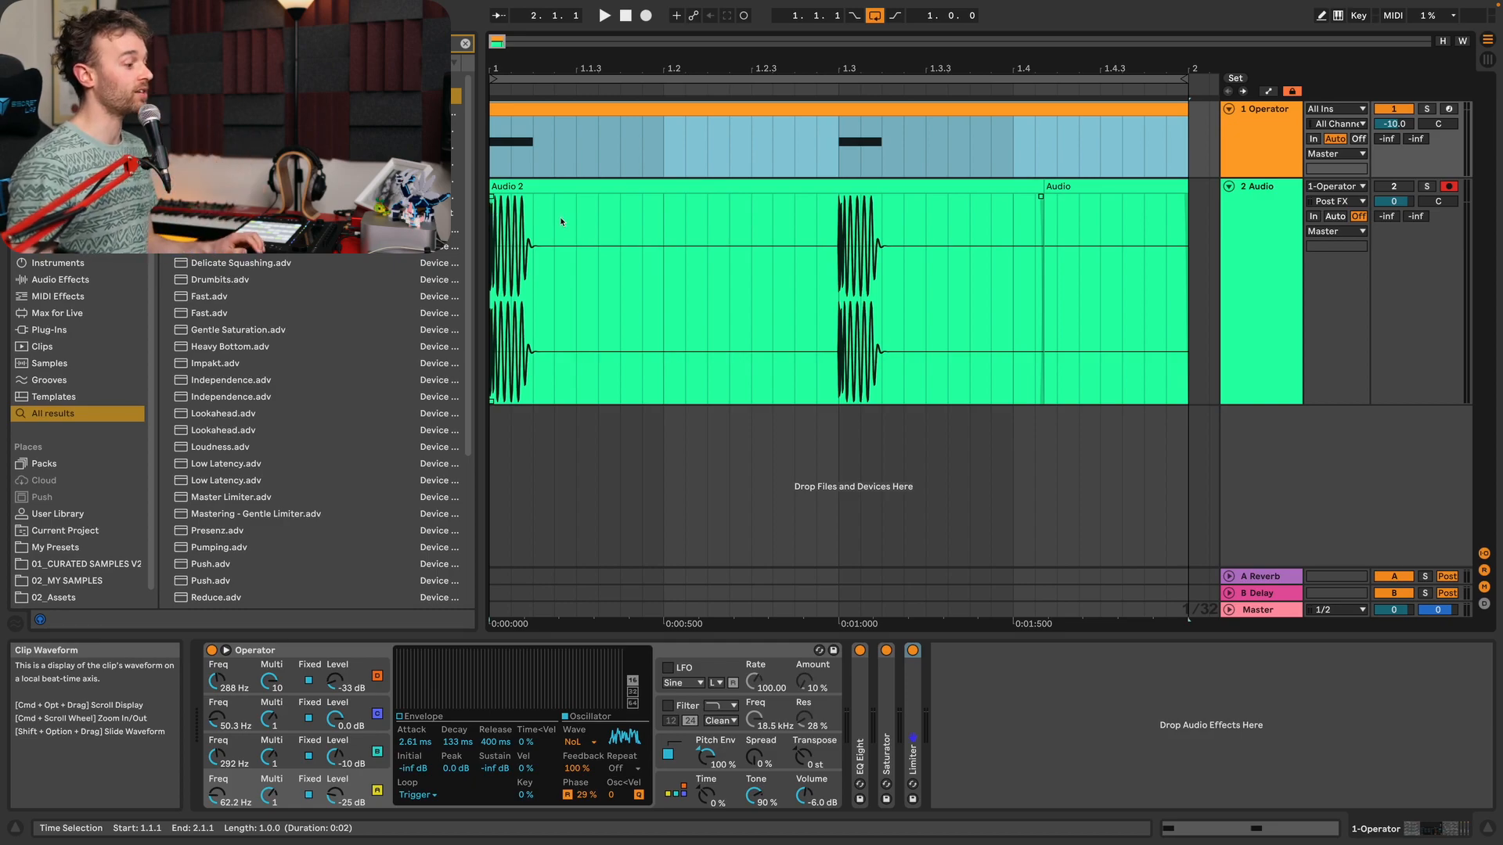
Step: Display oscillator C's envelope in Operator and set its sustain to -inf dB and decay to 245 ms
left_click(348, 651)
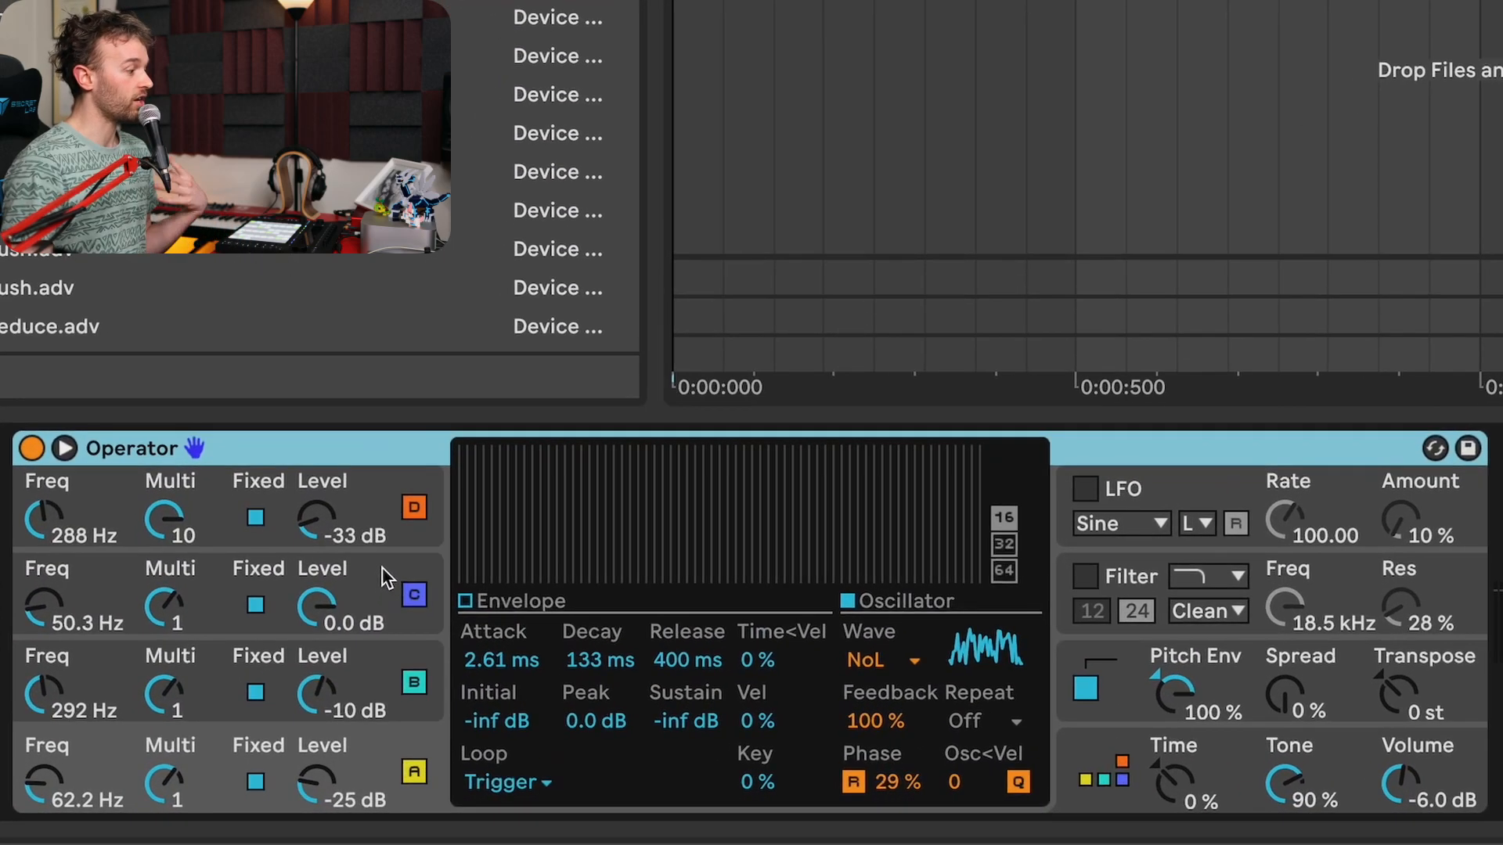
left_click(361, 710)
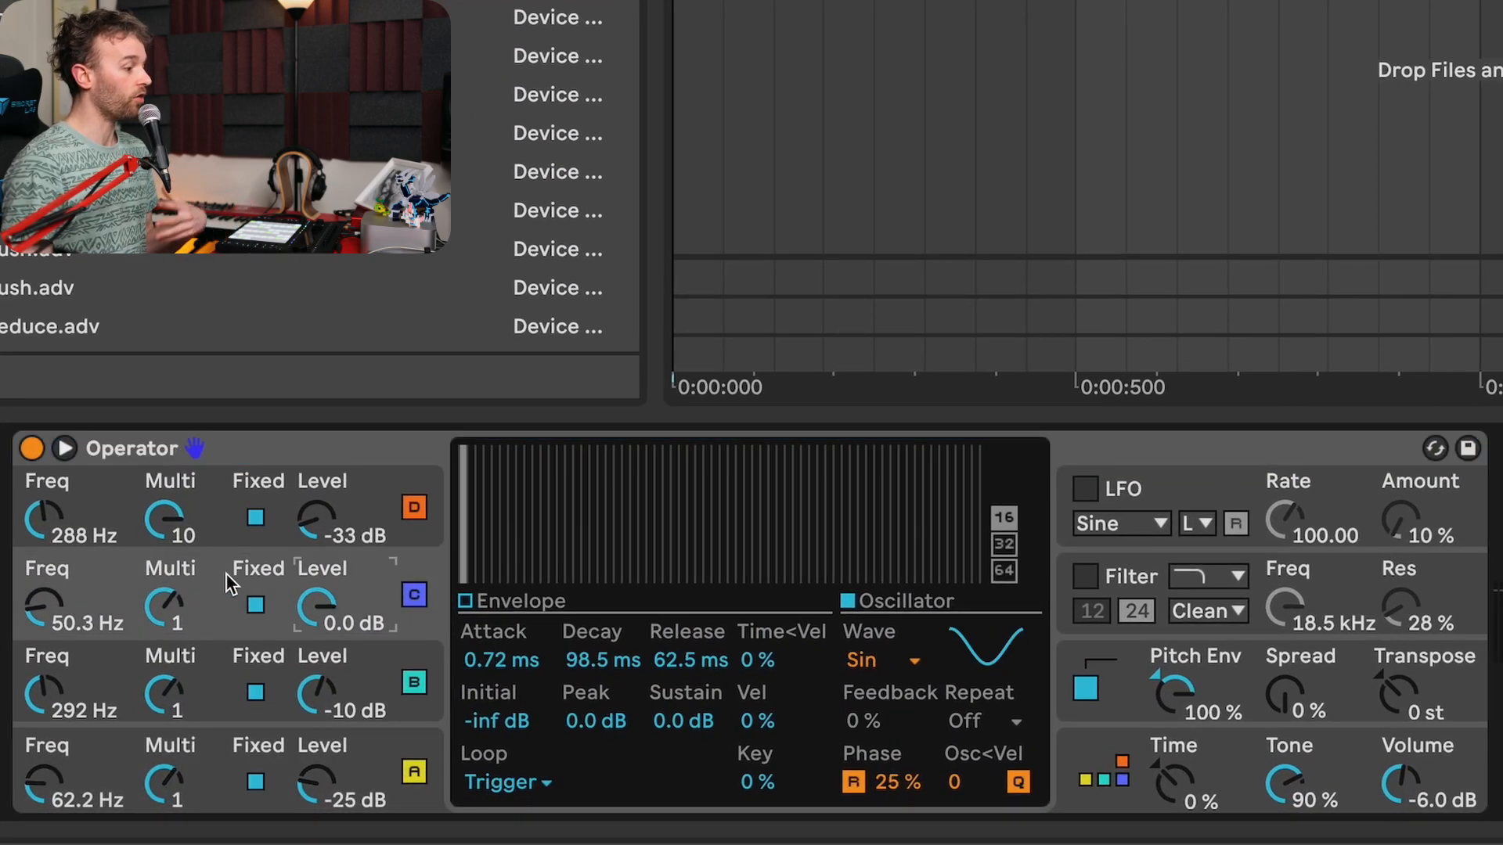
left_click(501, 608)
left_click_drag(691, 714, 691, 791)
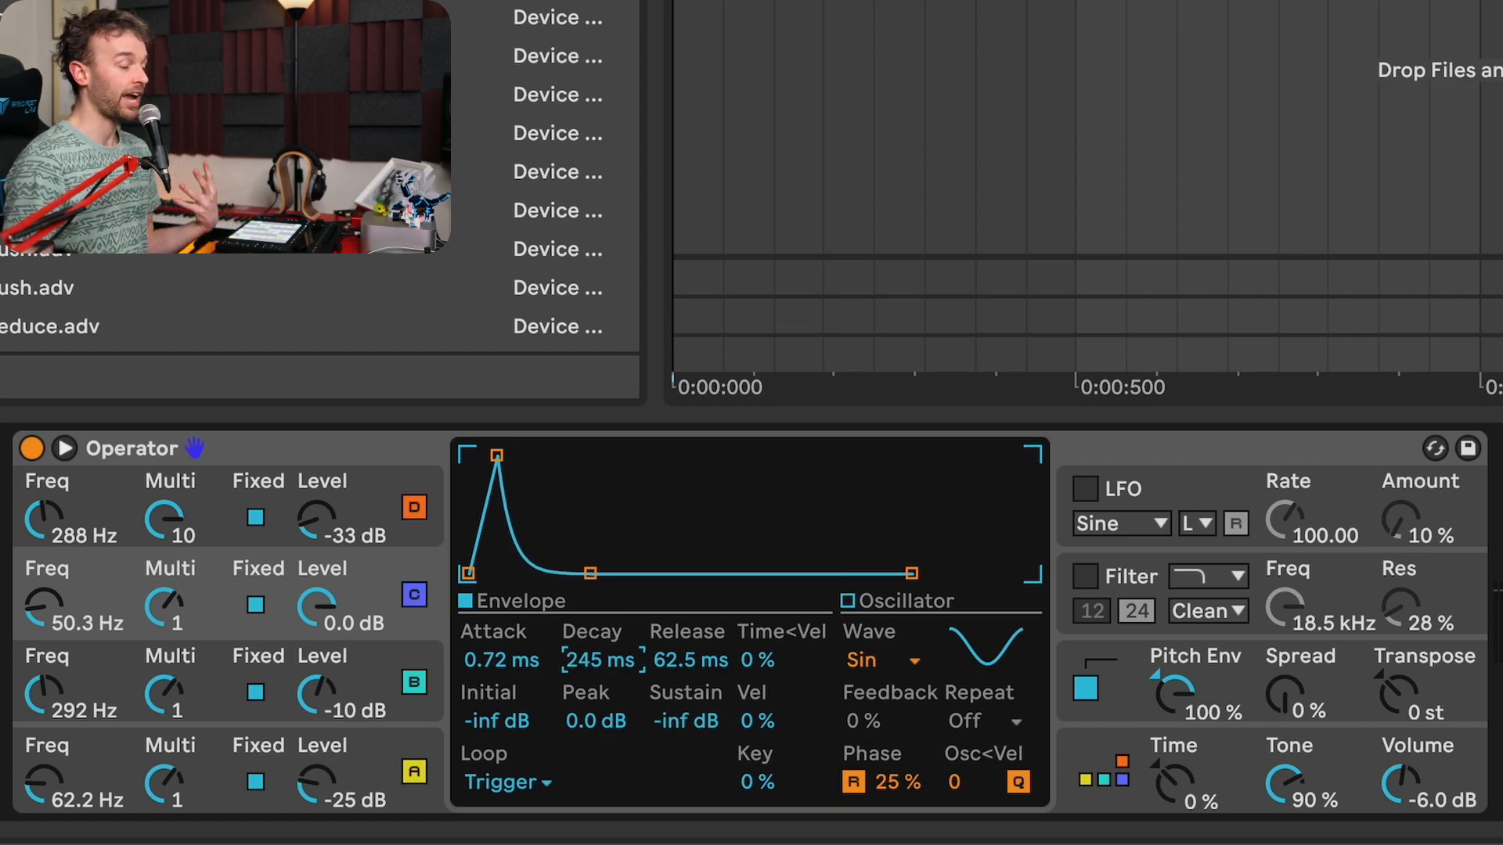
Step: Record the kick while setting oscillator C's decay to 26.2 ms and adjusting its release
key("F9")
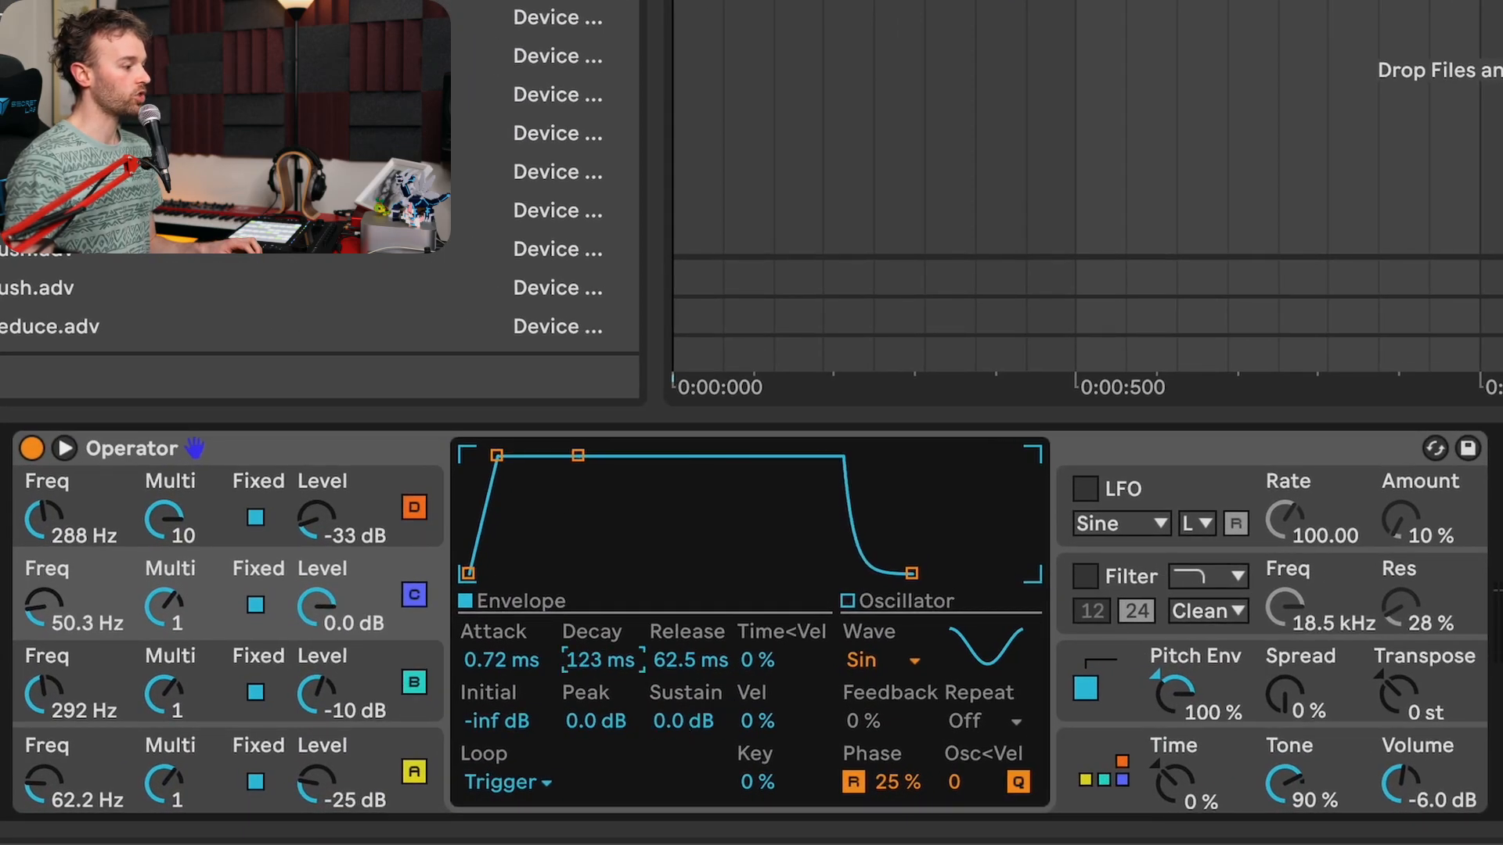
left_click_drag(603, 662, 692, 642)
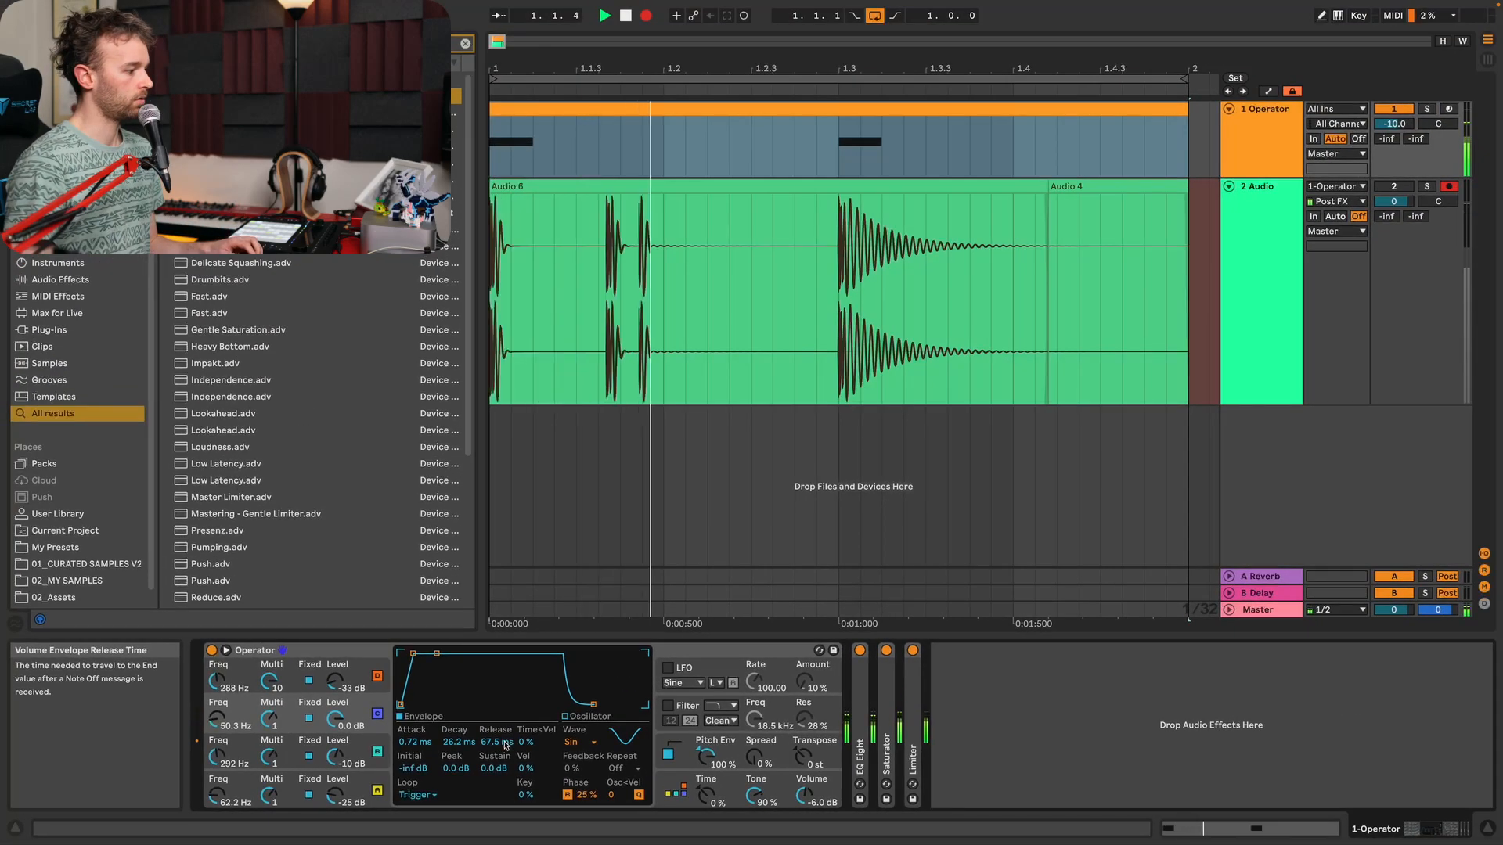
mouse_move(496, 742)
left_mouse_down()
mouse_move(496, 717)
mouse_move(460, 734)
mouse_move(498, 748)
left_mouse_up()
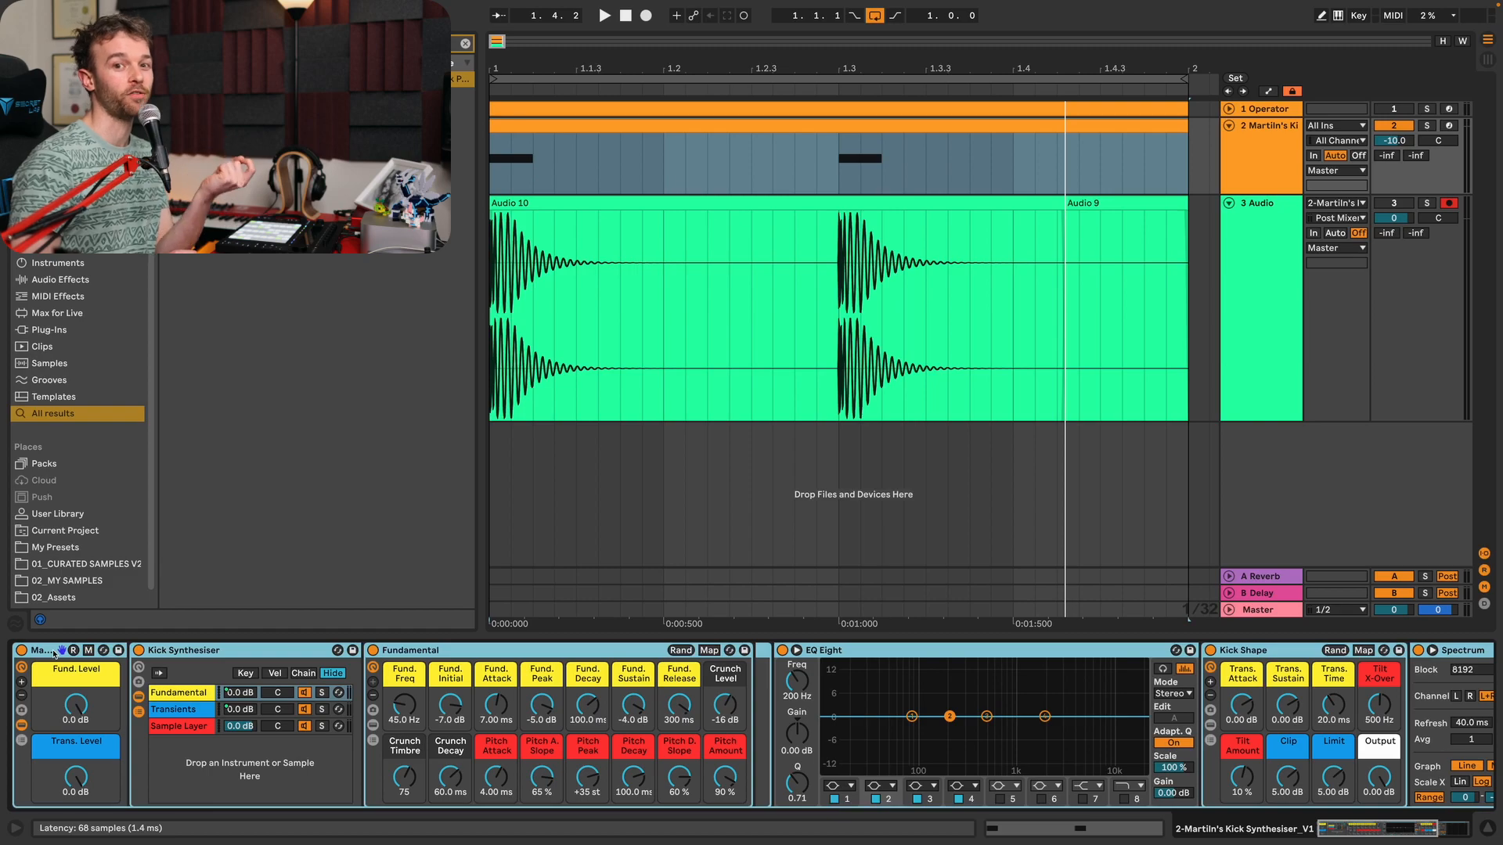
Step: Play the kick clip and audition its layers by lowering Fund. Level and Trans. Level in turn, restoring each to 0.0 dB
left_click(506, 126)
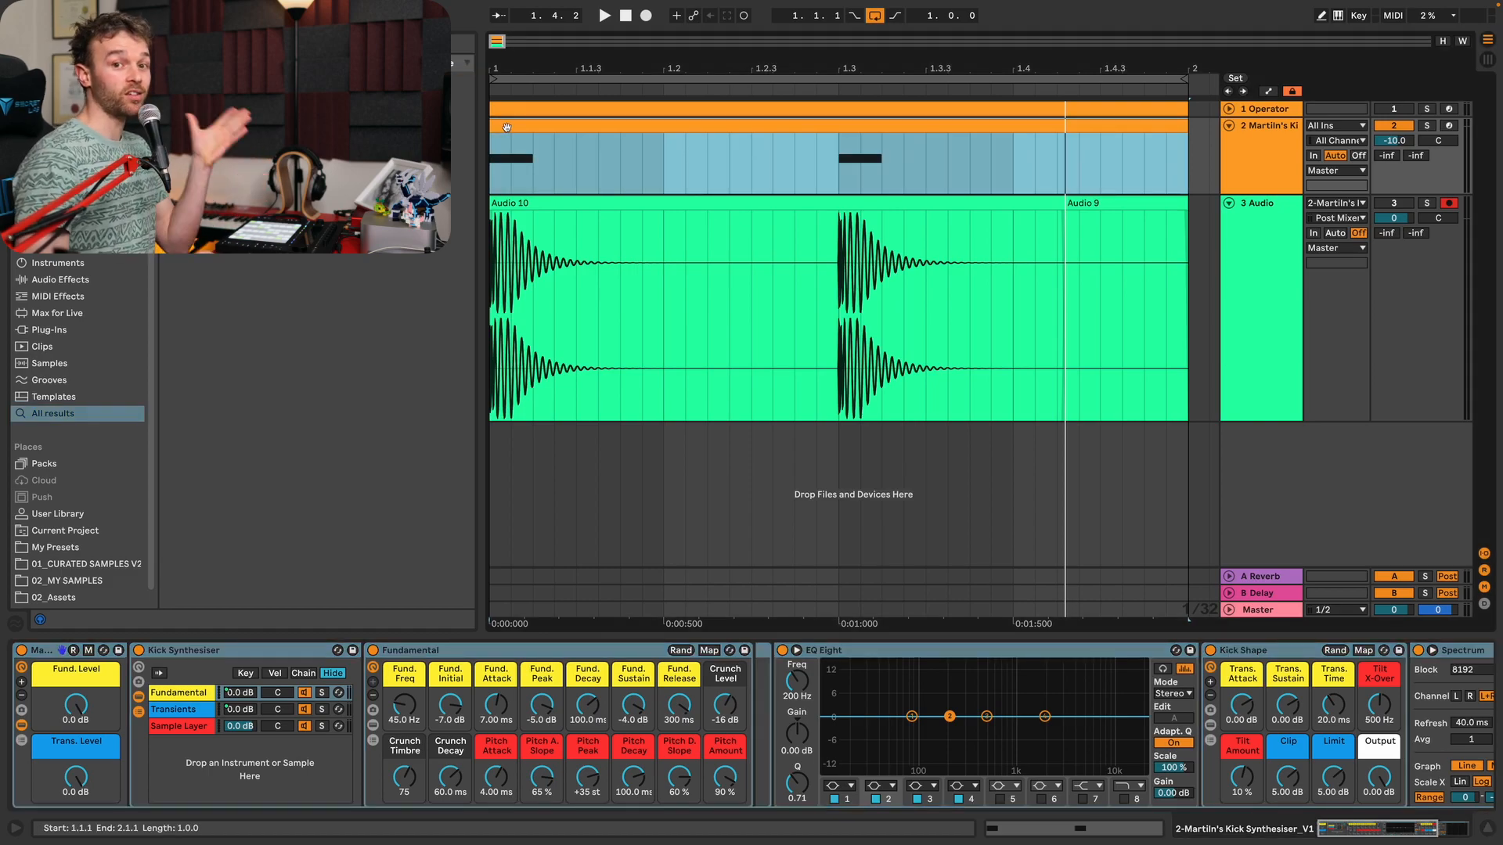
key("space")
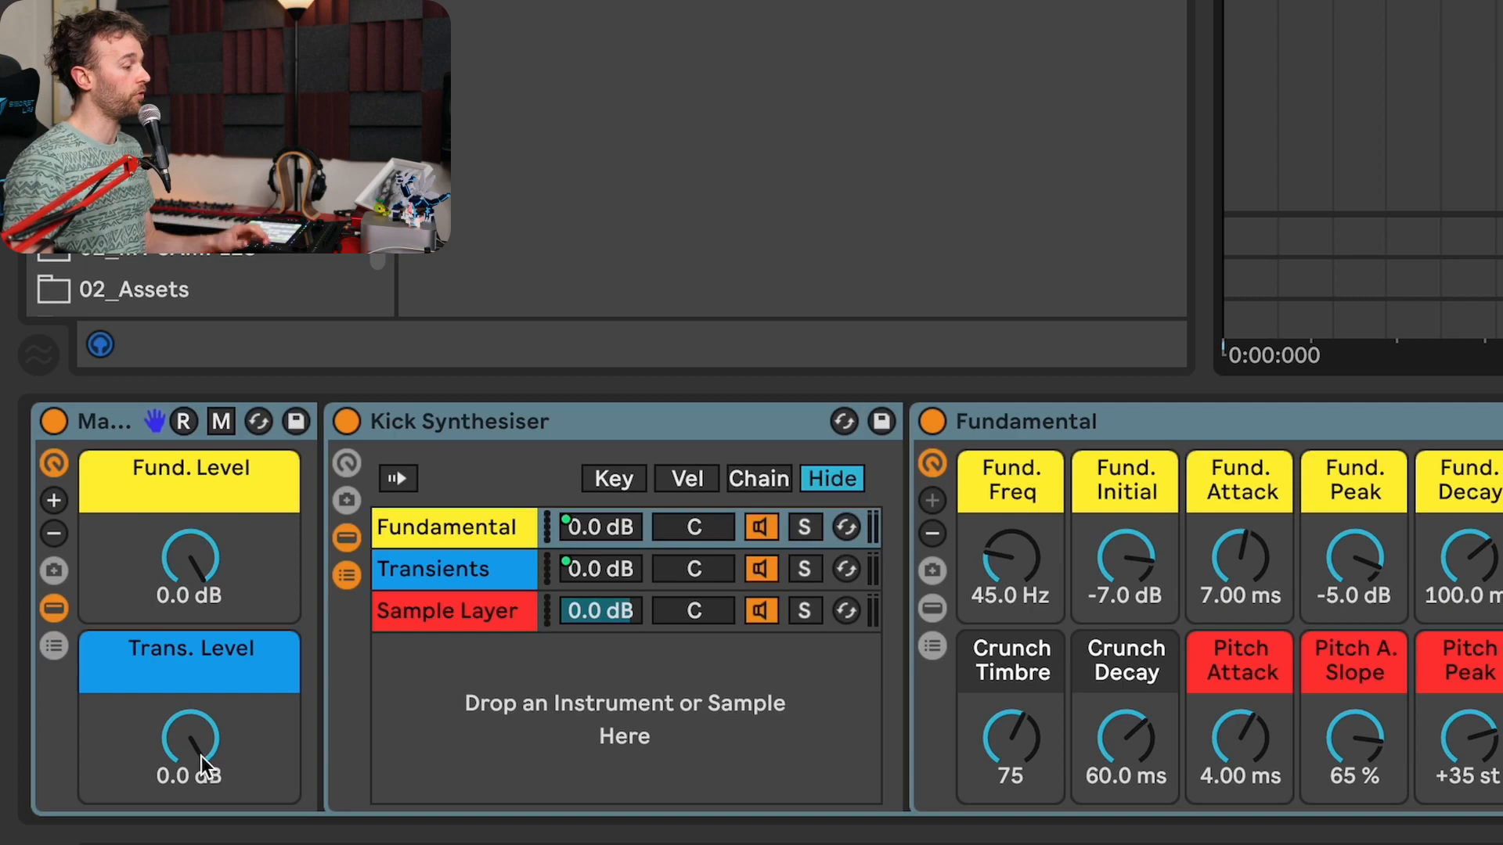
left_click_drag(191, 561, 191, 639)
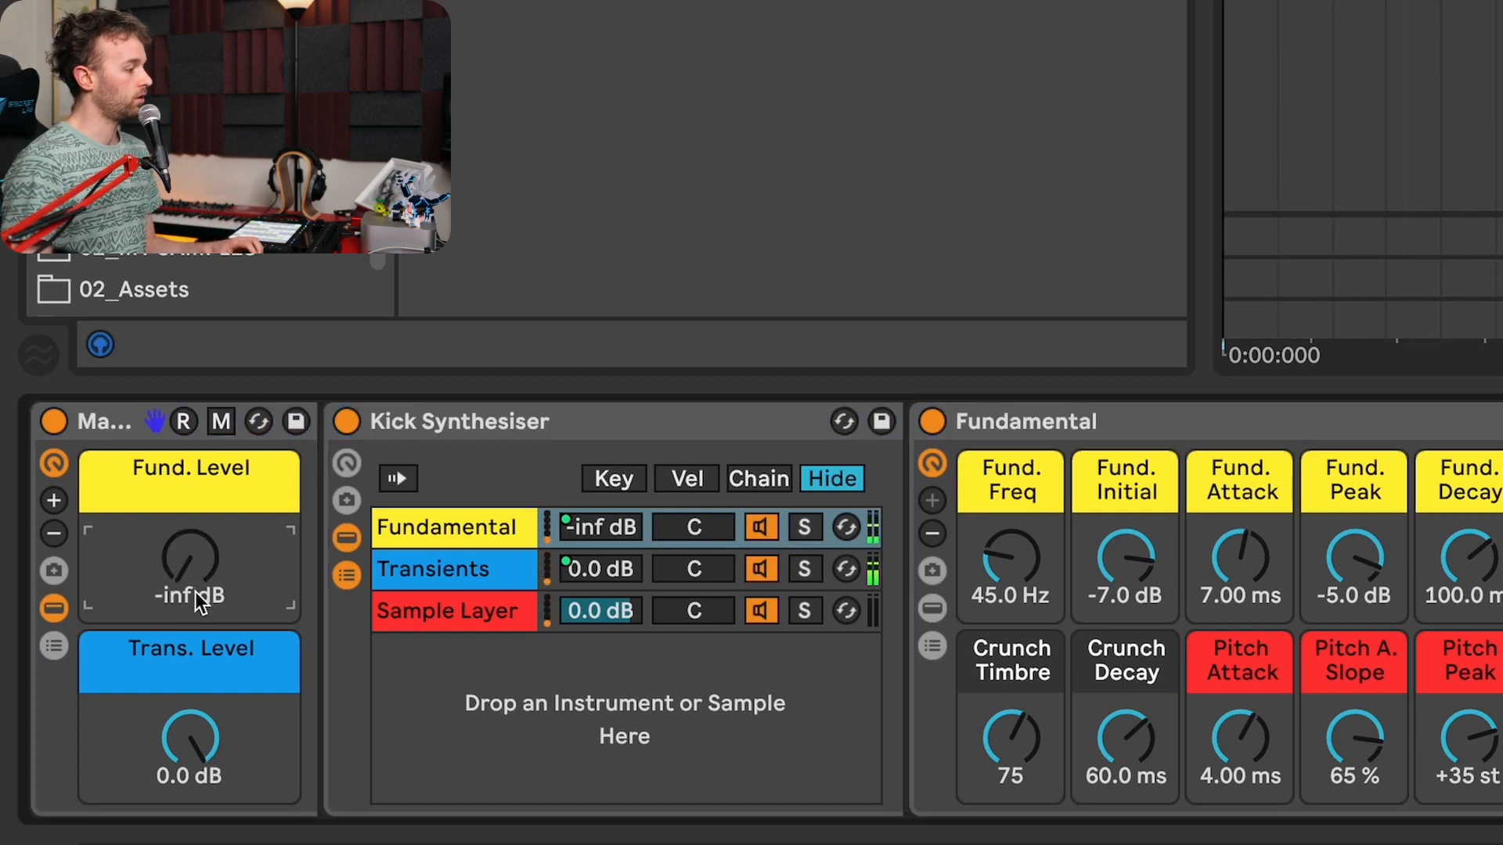
left_click_drag(194, 561, 195, 483)
left_click_drag(177, 729, 177, 808)
left_click_drag(180, 730, 180, 652)
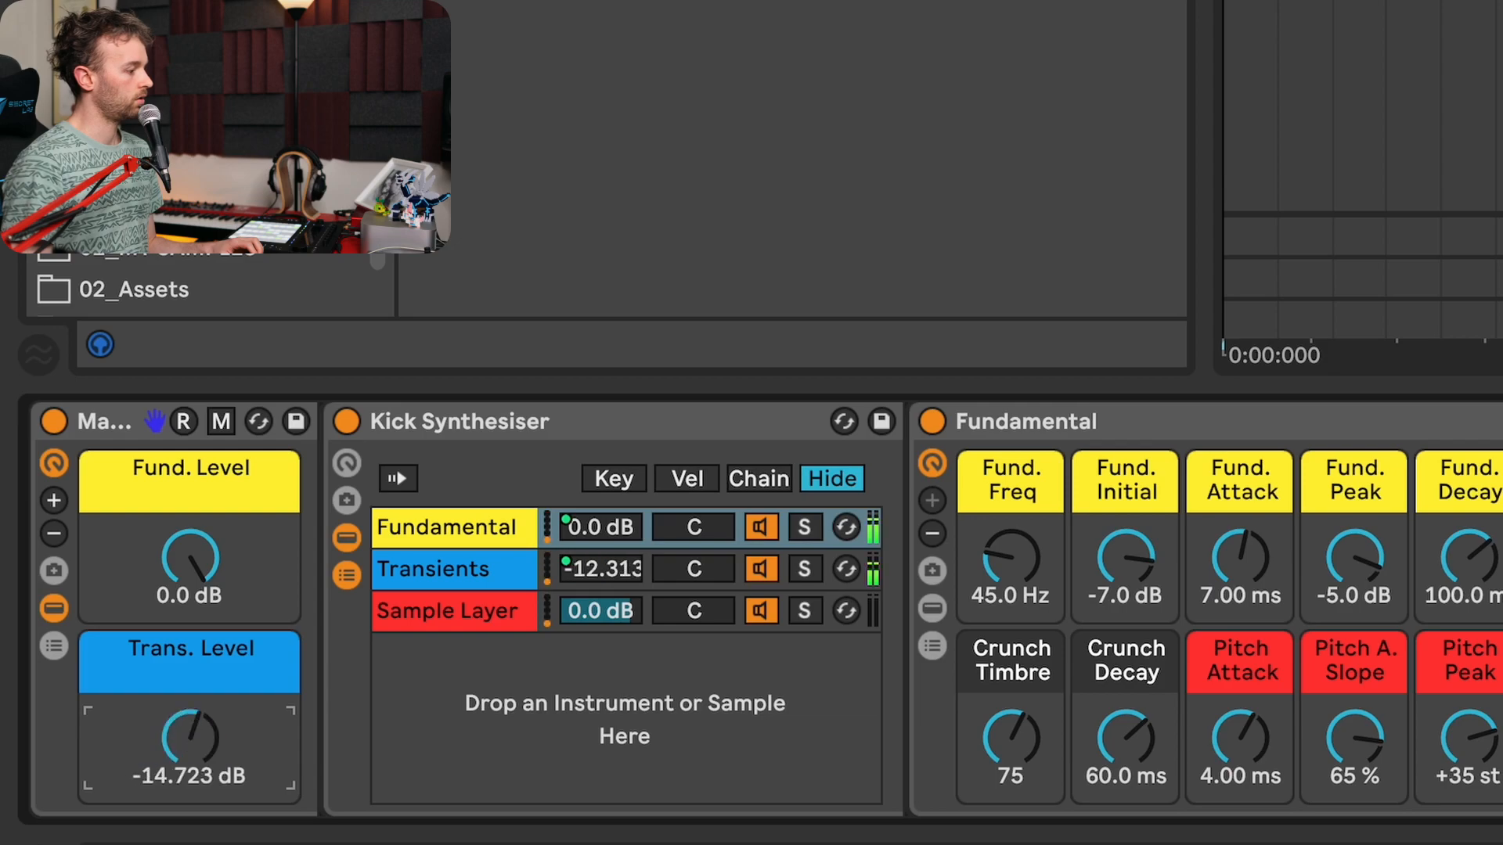
left_click_drag(180, 735, 180, 658)
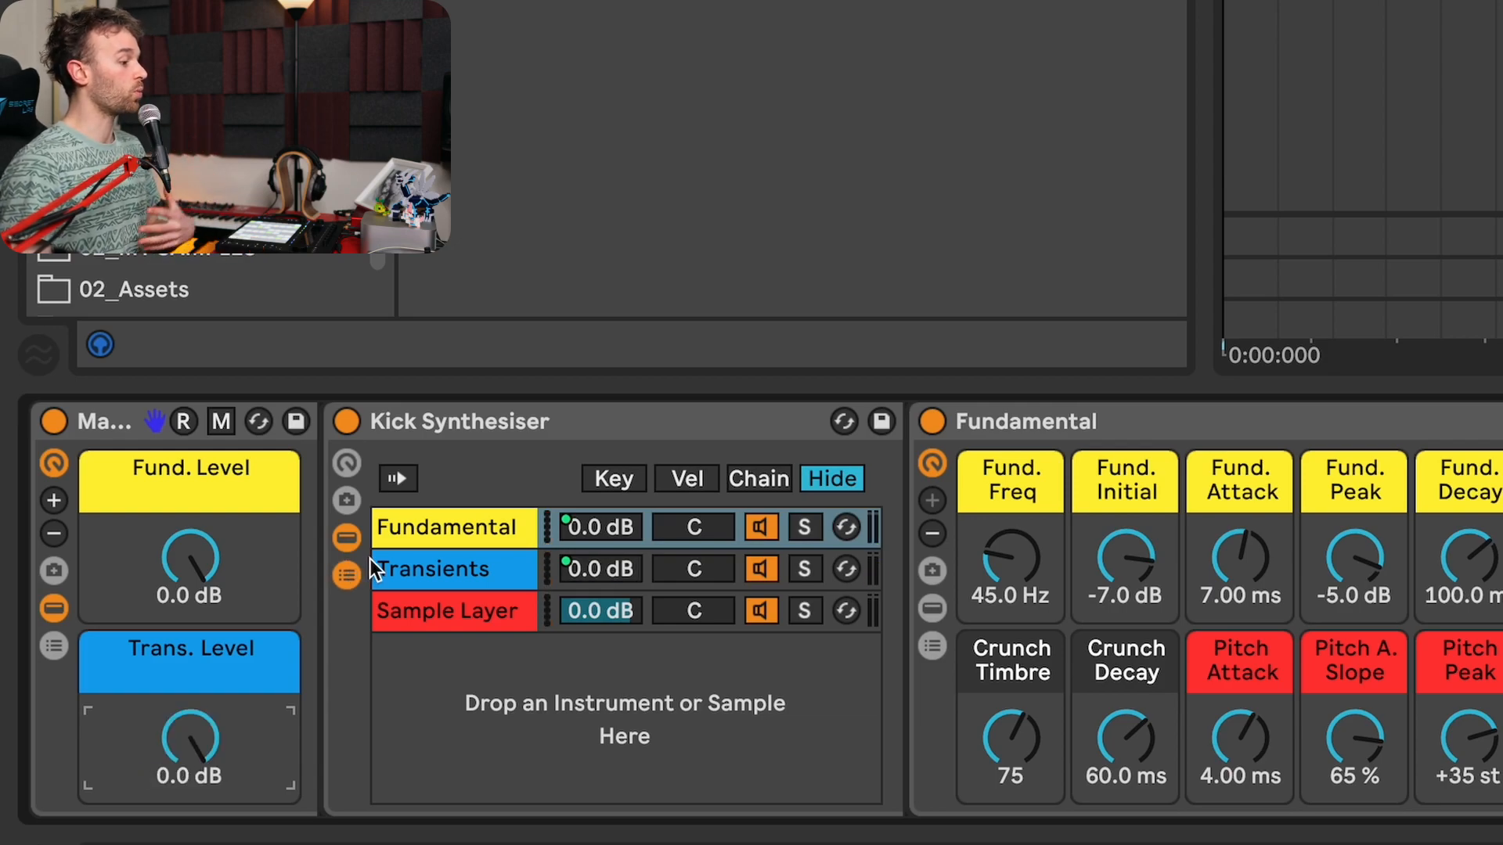
Step: Show the Kick Synthesiser rack's Fundamental, Transients and Sample Layer chains in turn, and return to the Fundamental chain
left_click(426, 529)
left_click(421, 571)
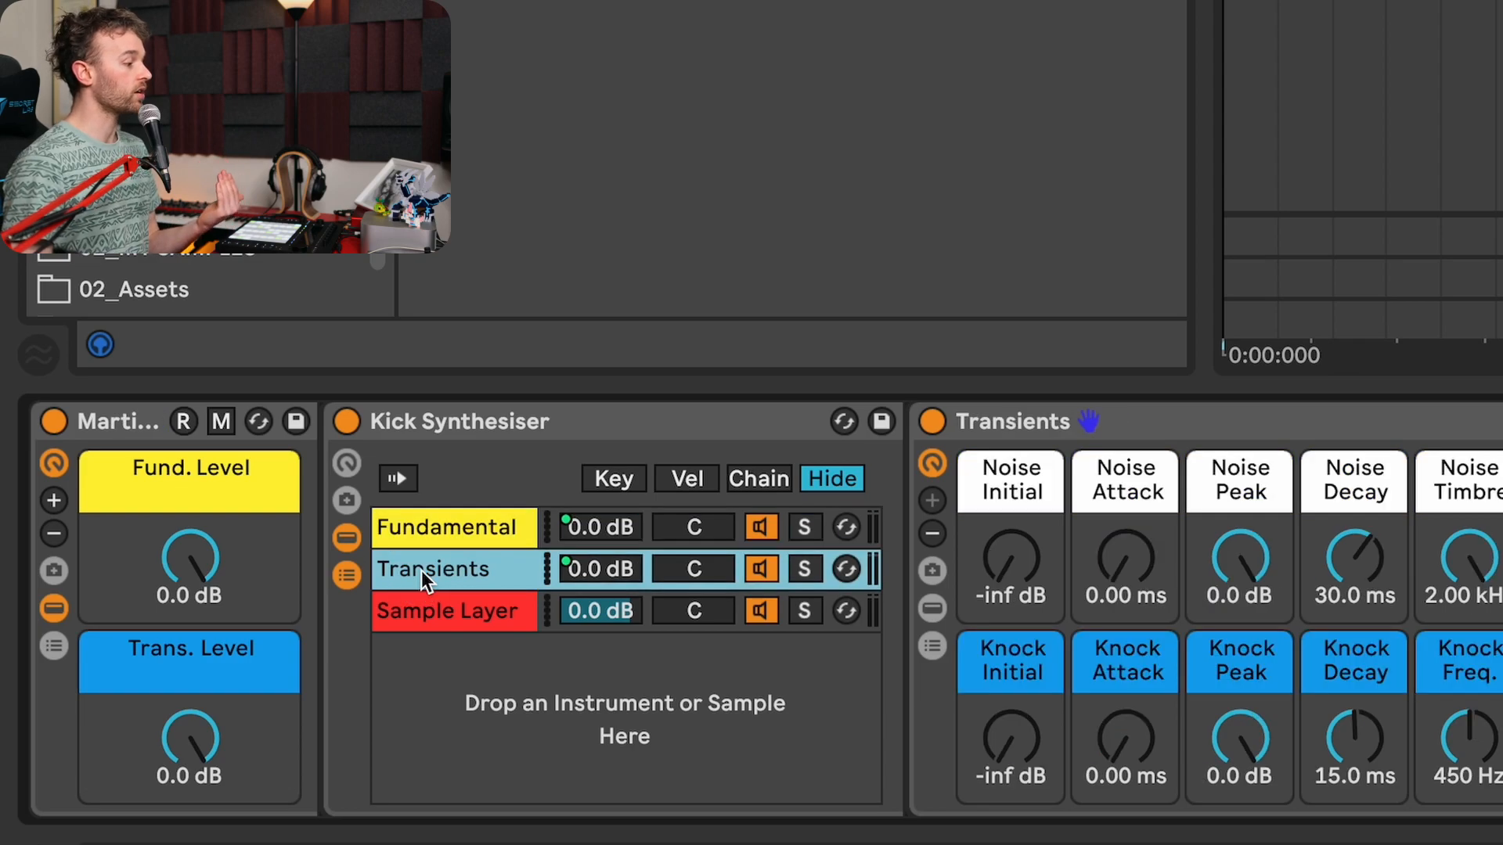
left_click(429, 606)
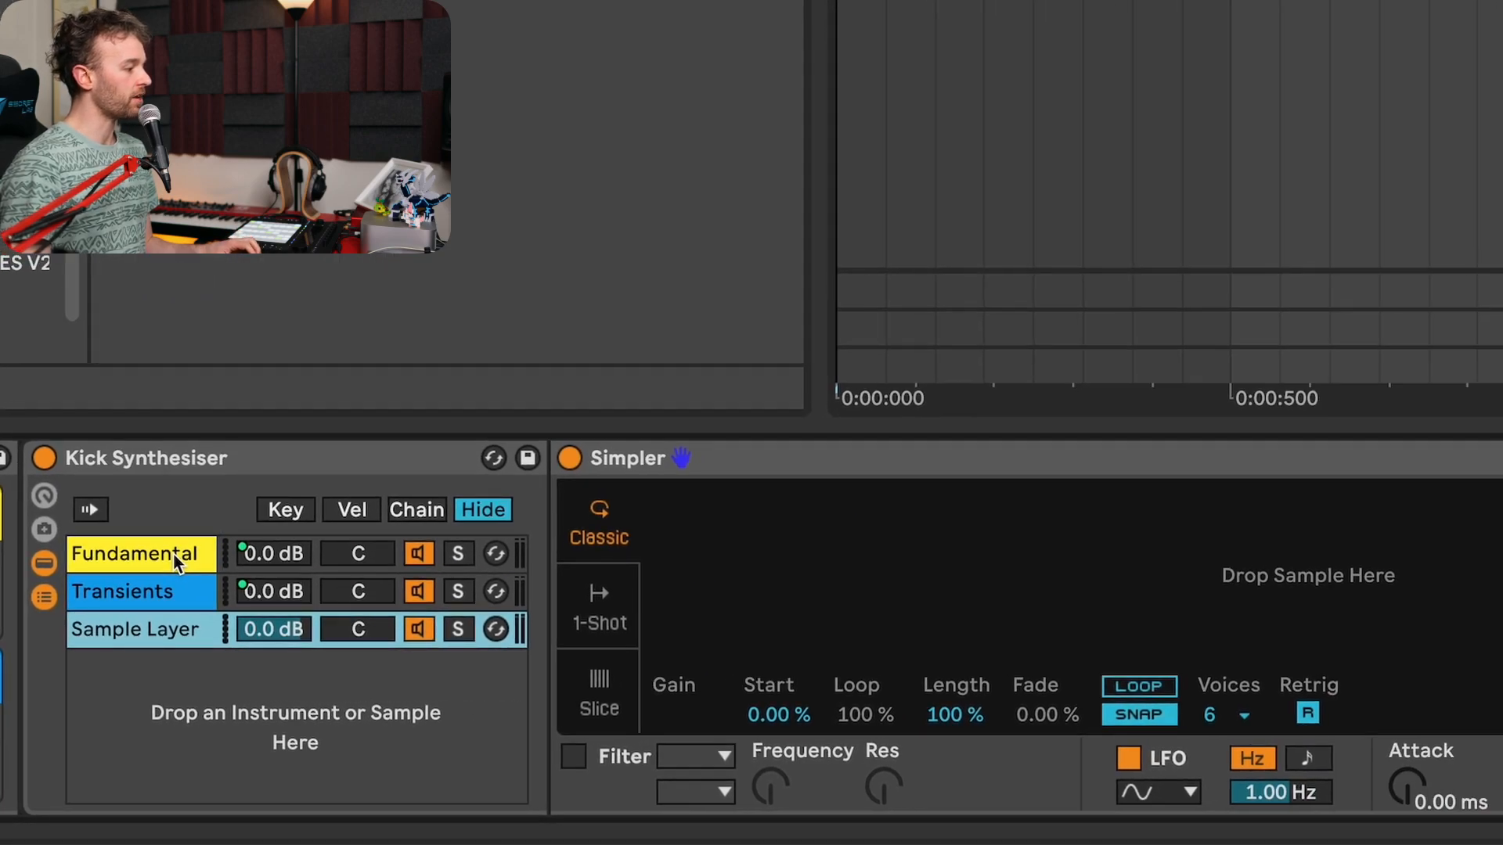
left_click(491, 530)
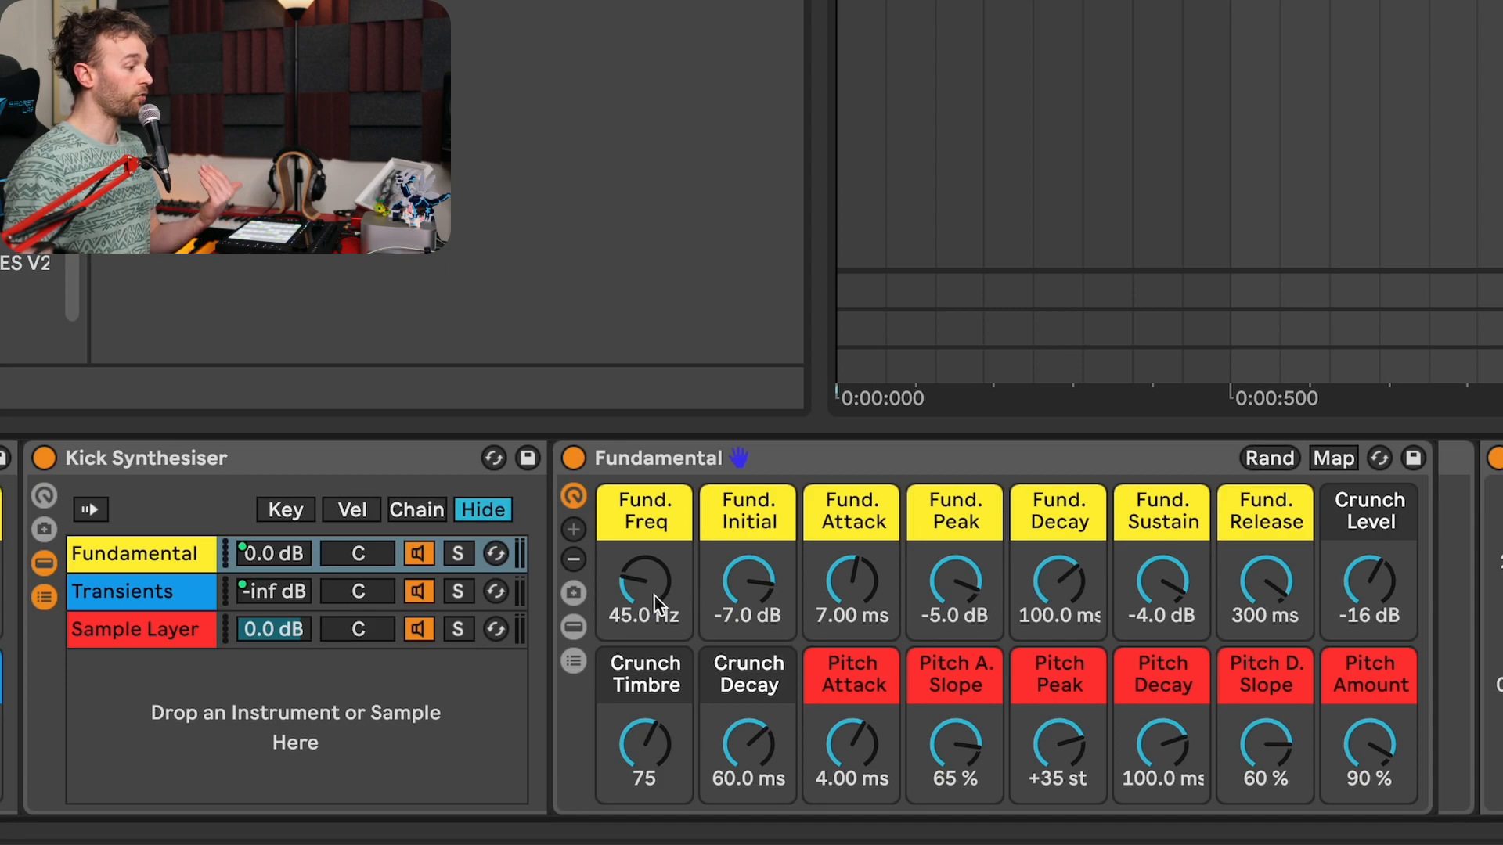
Step: Examine the Fundamental rack's Initial, Attack, Peak, Decay, Sustain and Release macros one by one
left_click(748, 599)
left_click(865, 617)
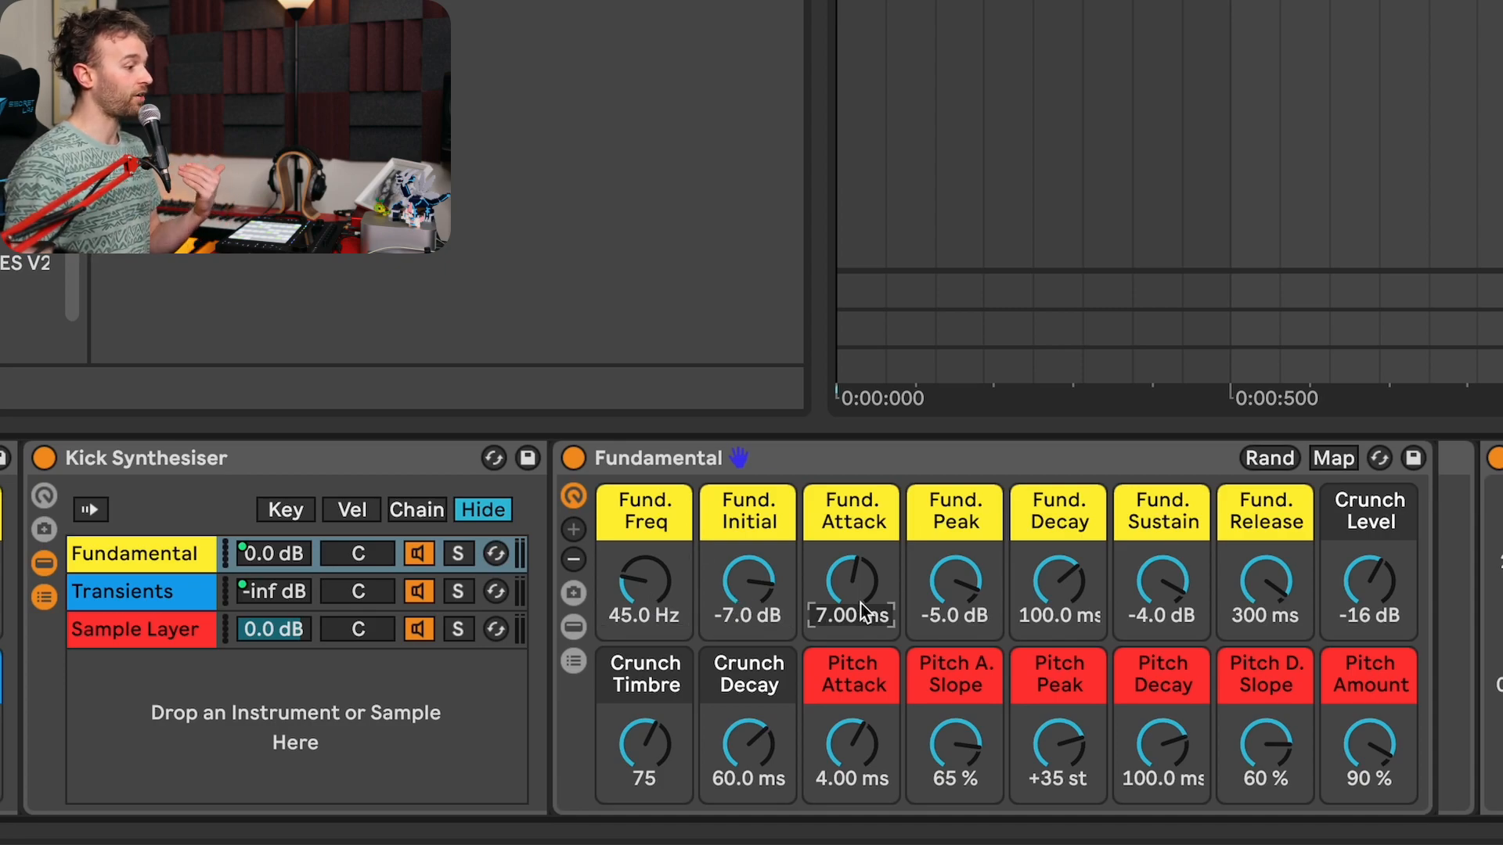
left_click(975, 590)
left_click_drag(1086, 614, 1086, 611)
left_click(1184, 611)
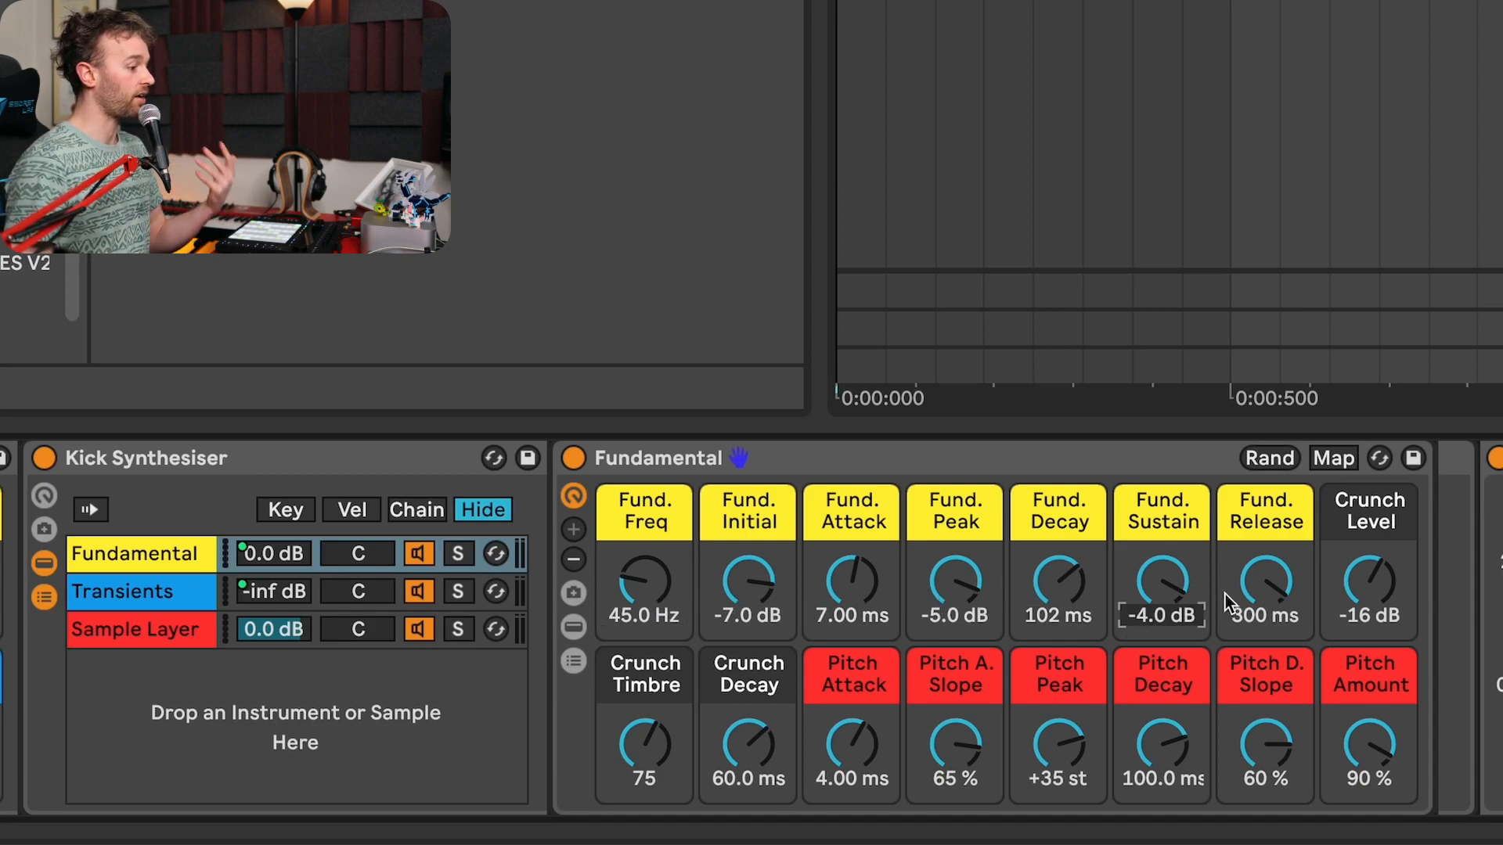
left_click(1226, 596)
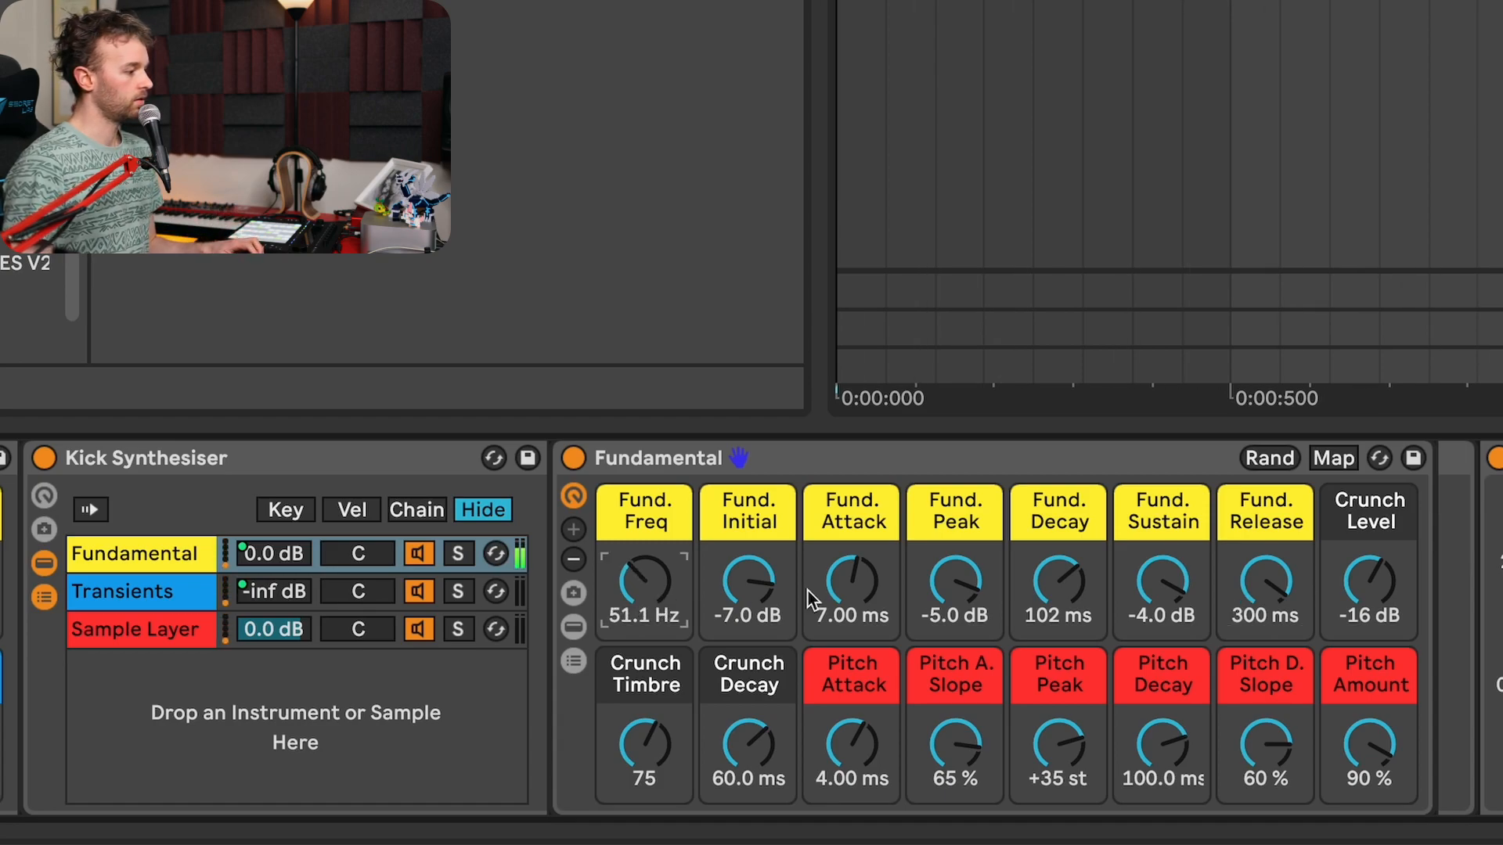
Step: Set the Fundamental rack's Fund. Peak to -7.5 dB, Fund. Decay to 86.0 ms and Fund. Sustain to 0.0 dB
mouse_move(979, 598)
left_mouse_down()
mouse_move(978, 636)
mouse_move(978, 615)
left_mouse_up()
left_click_drag(1065, 588, 1064, 635)
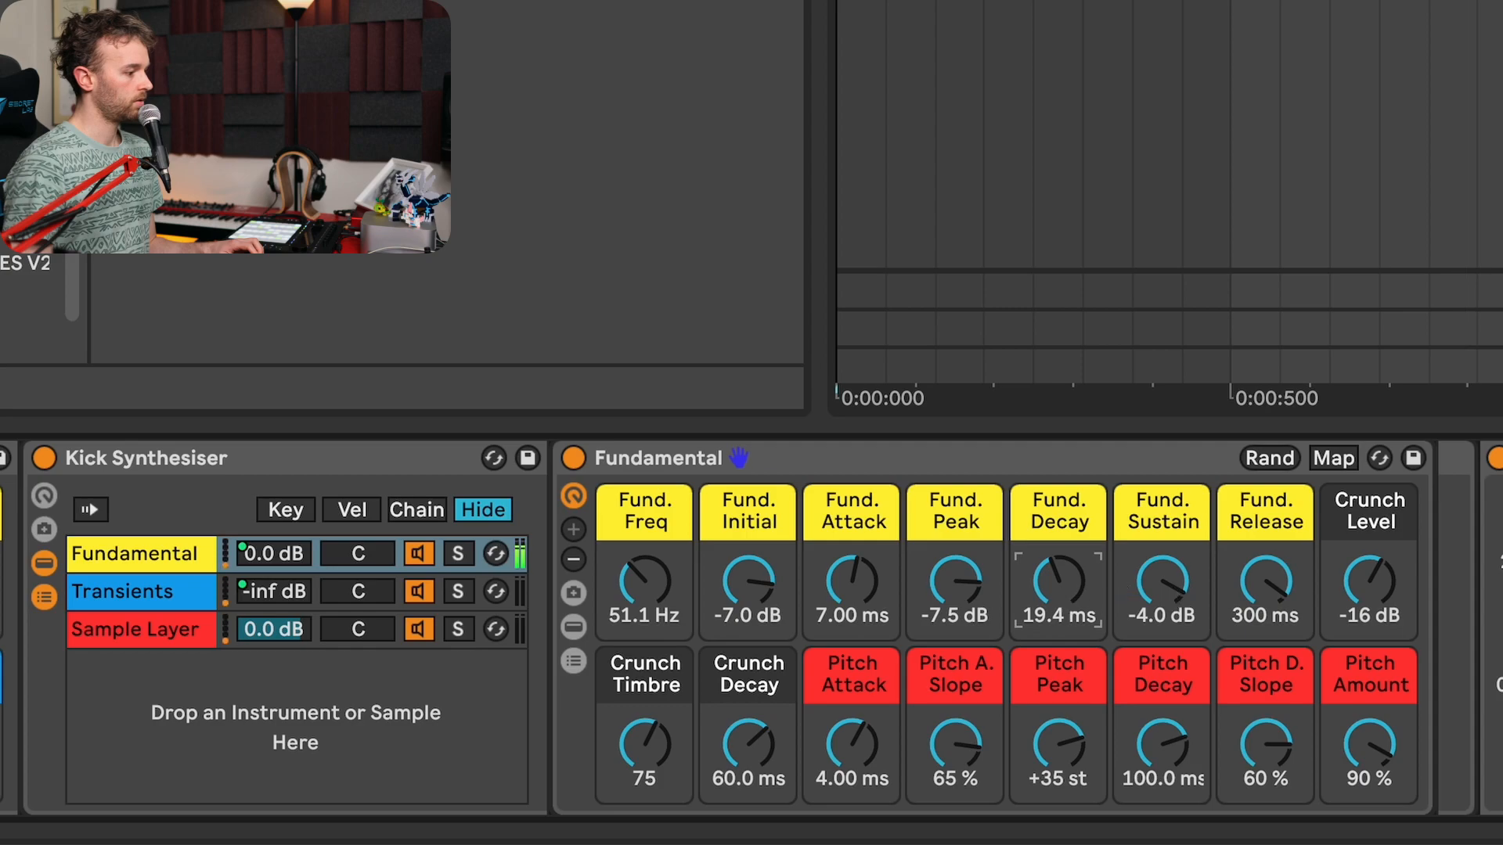
left_click_drag(1172, 601, 1172, 619)
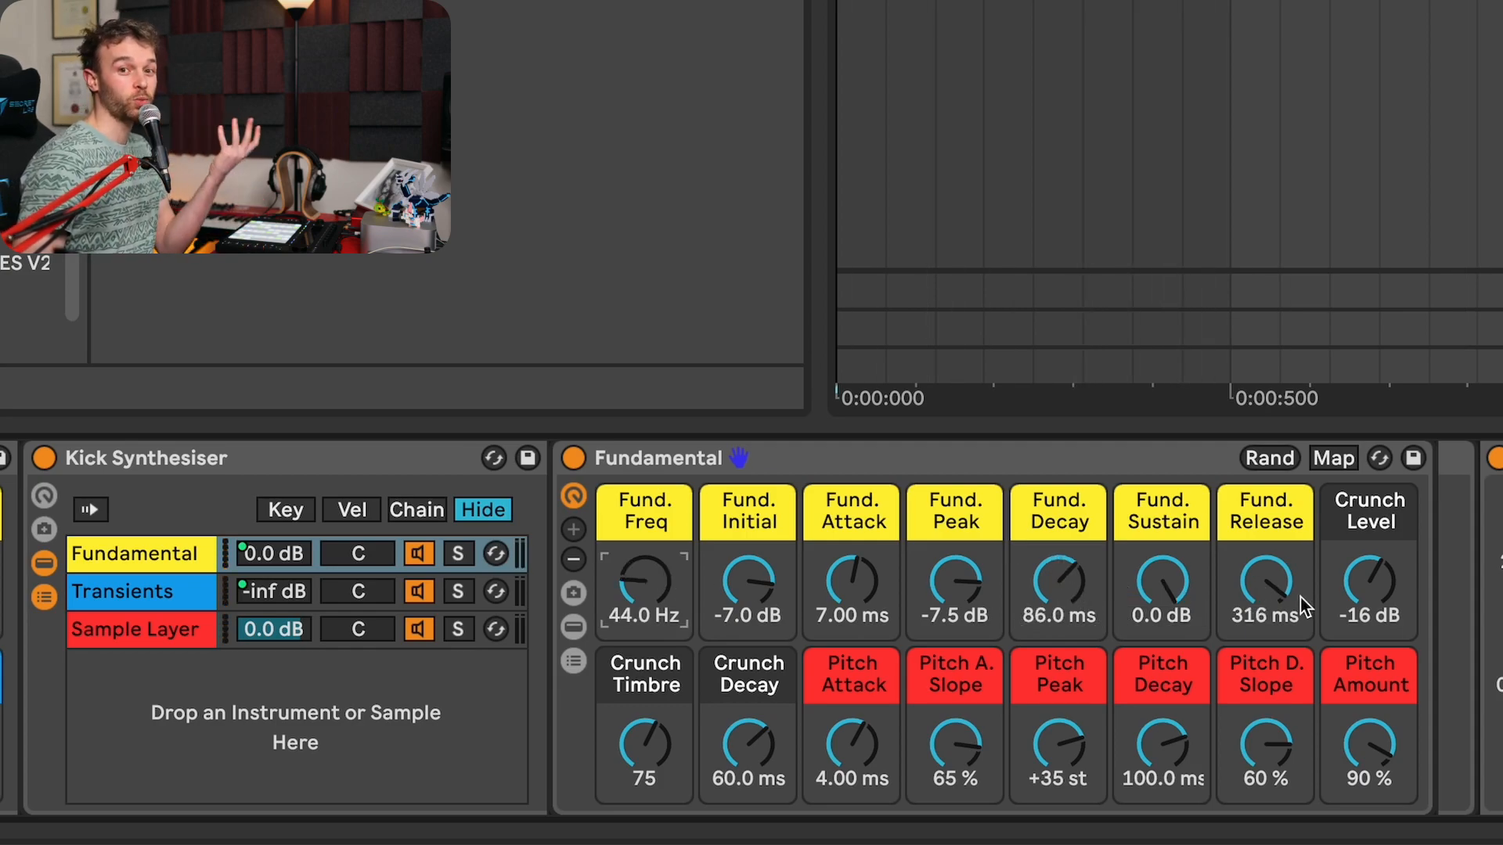
Step: Set the Fundamental rack's Crunch Level to -14 dB, Fund. Decay to 40.4 ms, Pitch Attack to 3.51 ms, Pitch Decay to 41.0 ms and Pitch Amount to 79 %
mouse_move(1382, 589)
left_mouse_down()
mouse_move(1382, 626)
mouse_move(1382, 588)
left_mouse_up()
left_click(645, 747)
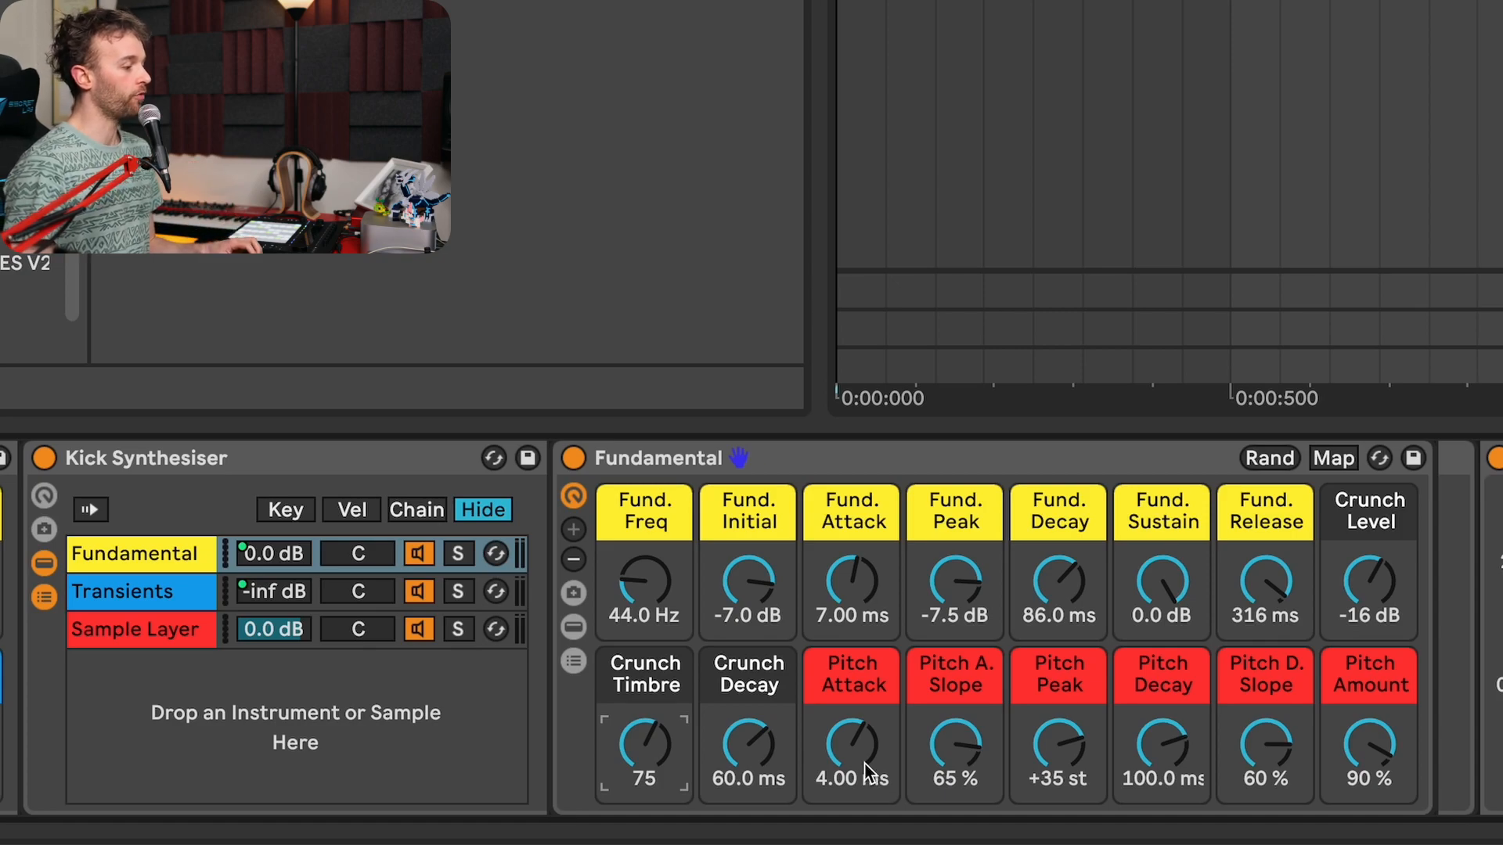
mouse_move(852, 755)
left_mouse_down()
mouse_move(851, 698)
mouse_move(852, 755)
left_mouse_up()
left_click_drag(1175, 753, 1174, 702)
left_click_drag(1335, 728, 1375, 719)
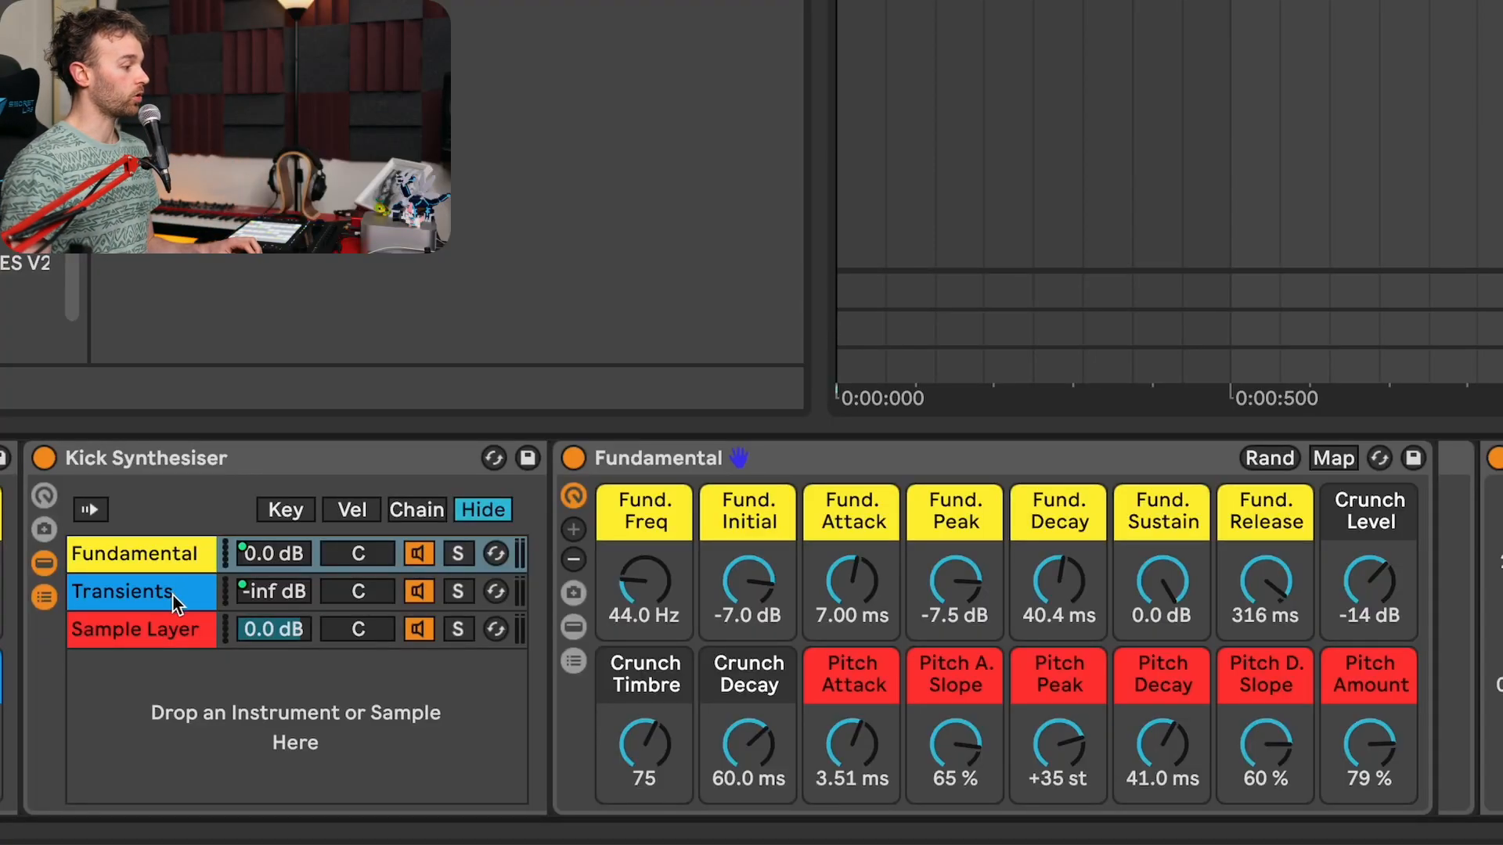
Step: Show the Transients chain and isolate it by setting the Fundamental level to -inf dB and the Transients level to 0.0 dB
left_click(172, 594)
left_click_drag(1, 580, 0, 689)
left_click_drag(1, 743, 1, 649)
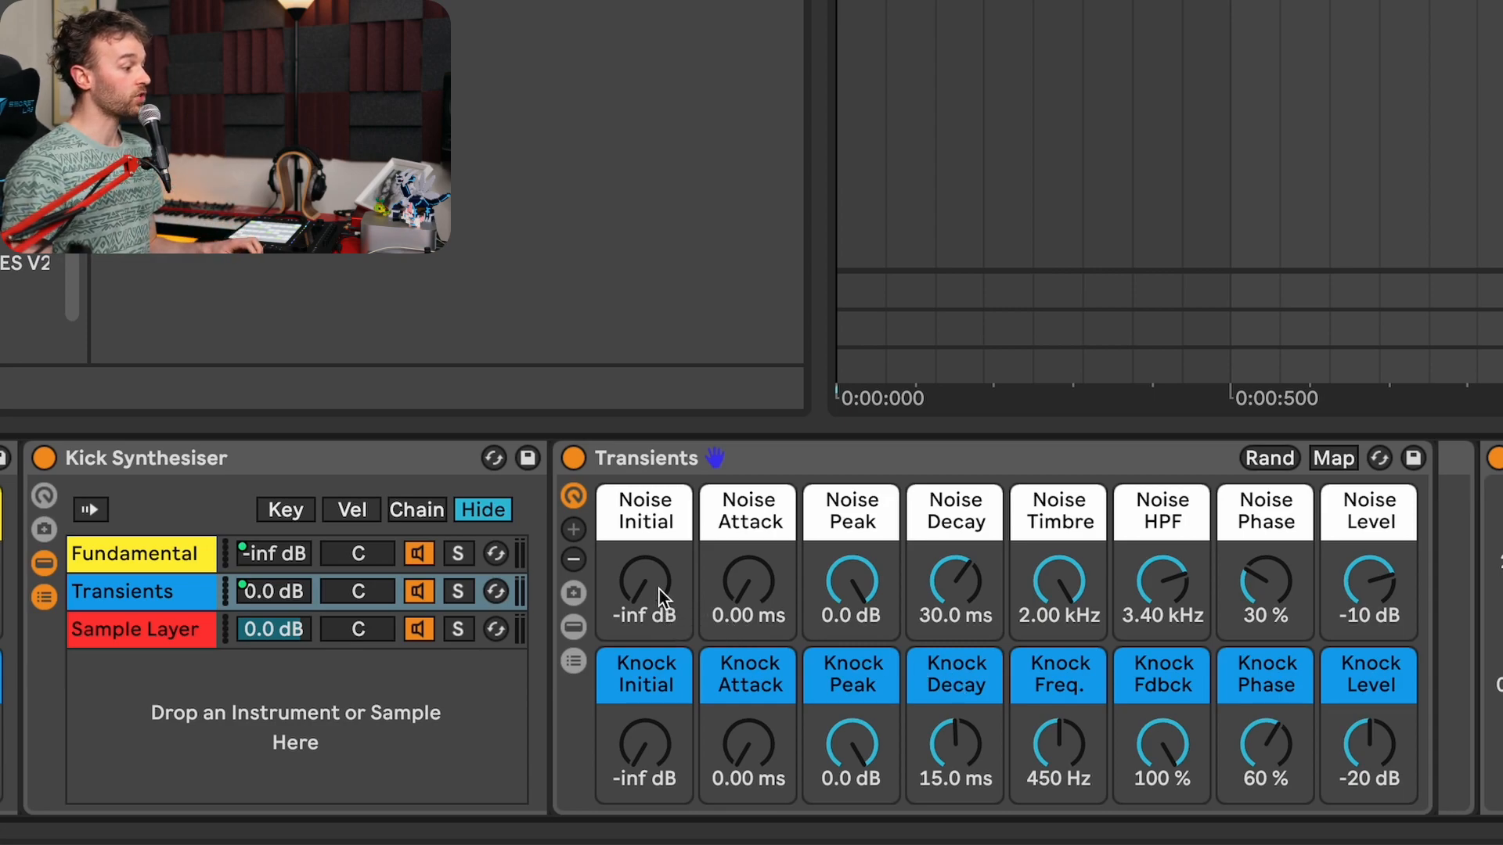
Step: Mute the knock by setting Knock Level to -inf dB, and set Noise Decay to 45.5 ms, Noise HPF to 438 Hz and Noise Level to -5.7 dB
left_click(740, 599)
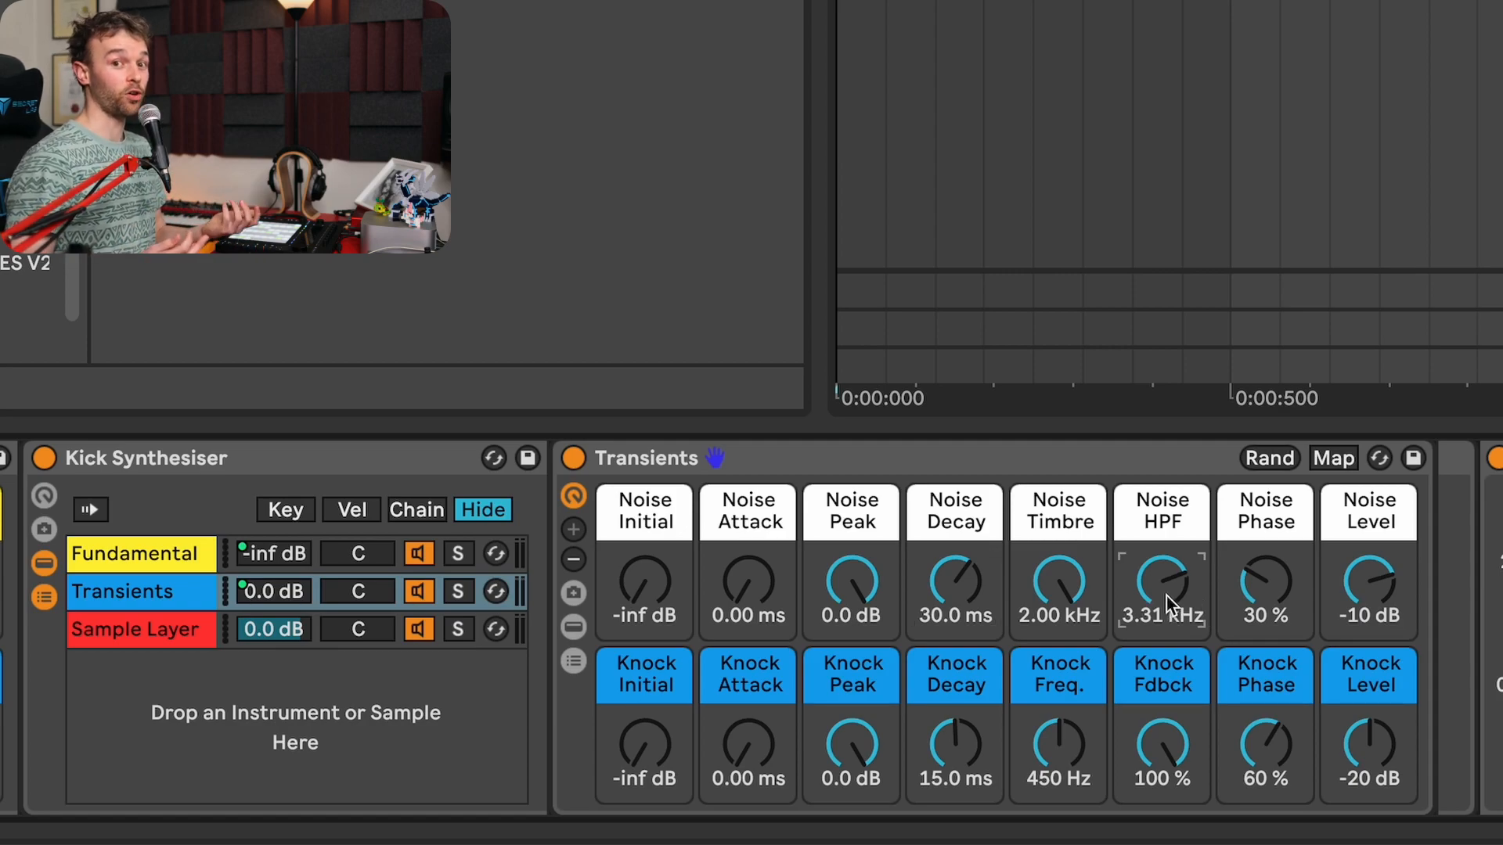
left_click(1245, 602)
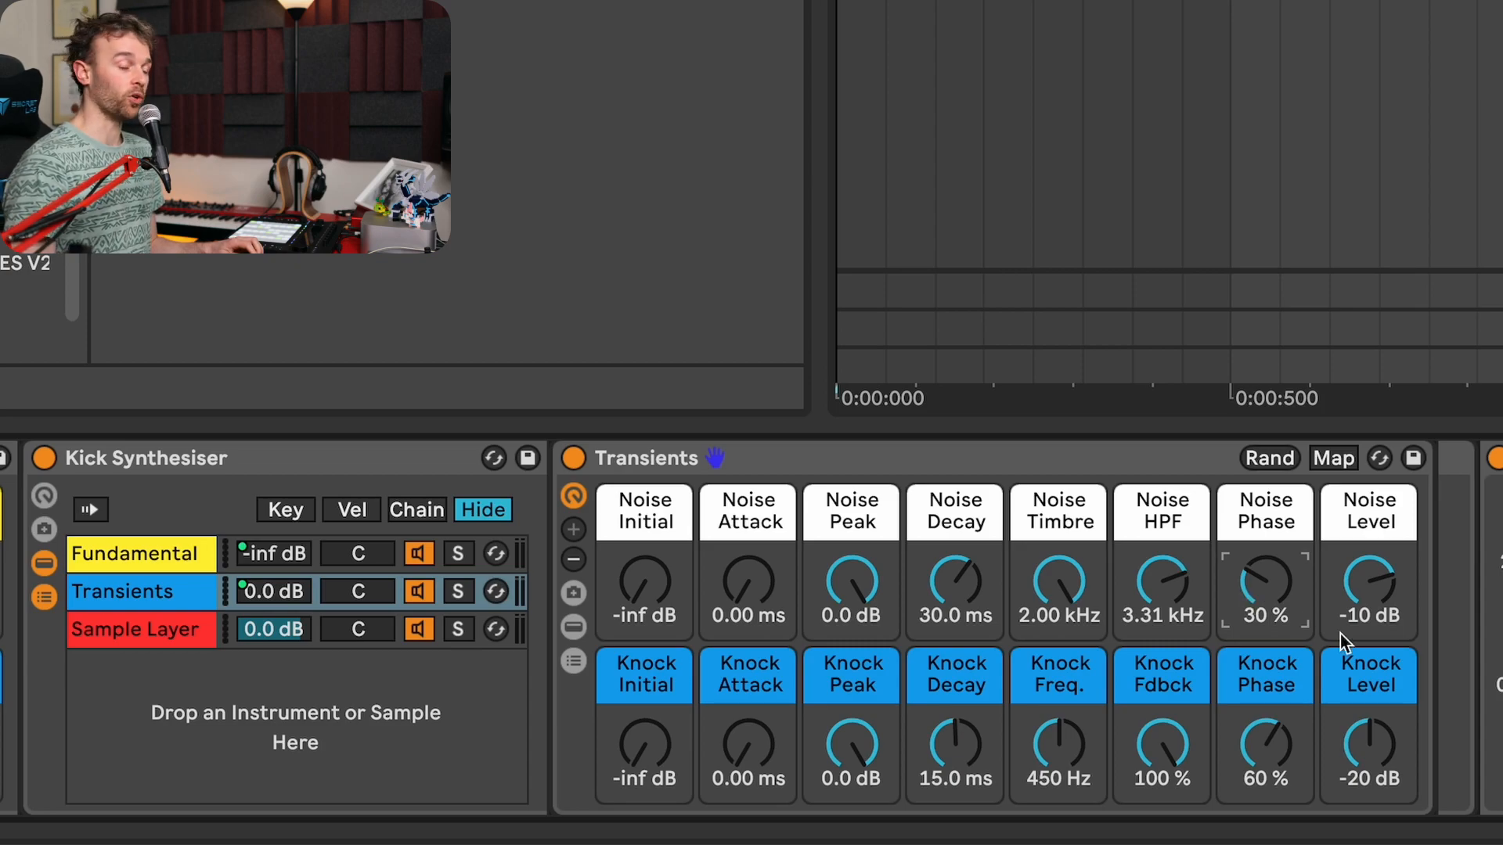
left_click_drag(1368, 744, 1368, 822)
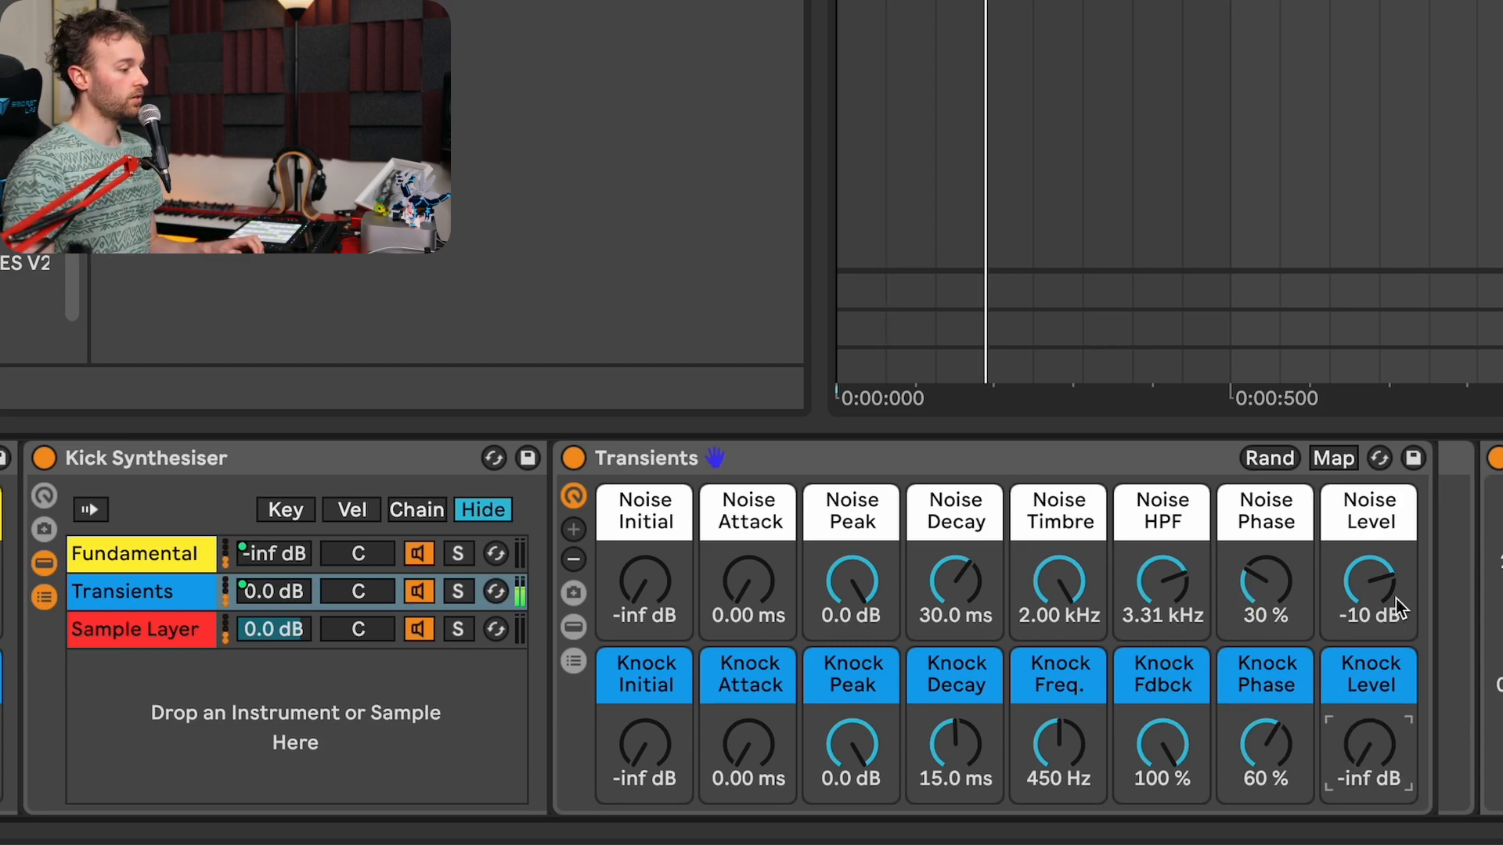
left_click_drag(1366, 612, 1364, 601)
left_click_drag(1174, 605, 1174, 662)
left_click_drag(836, 601, 956, 607)
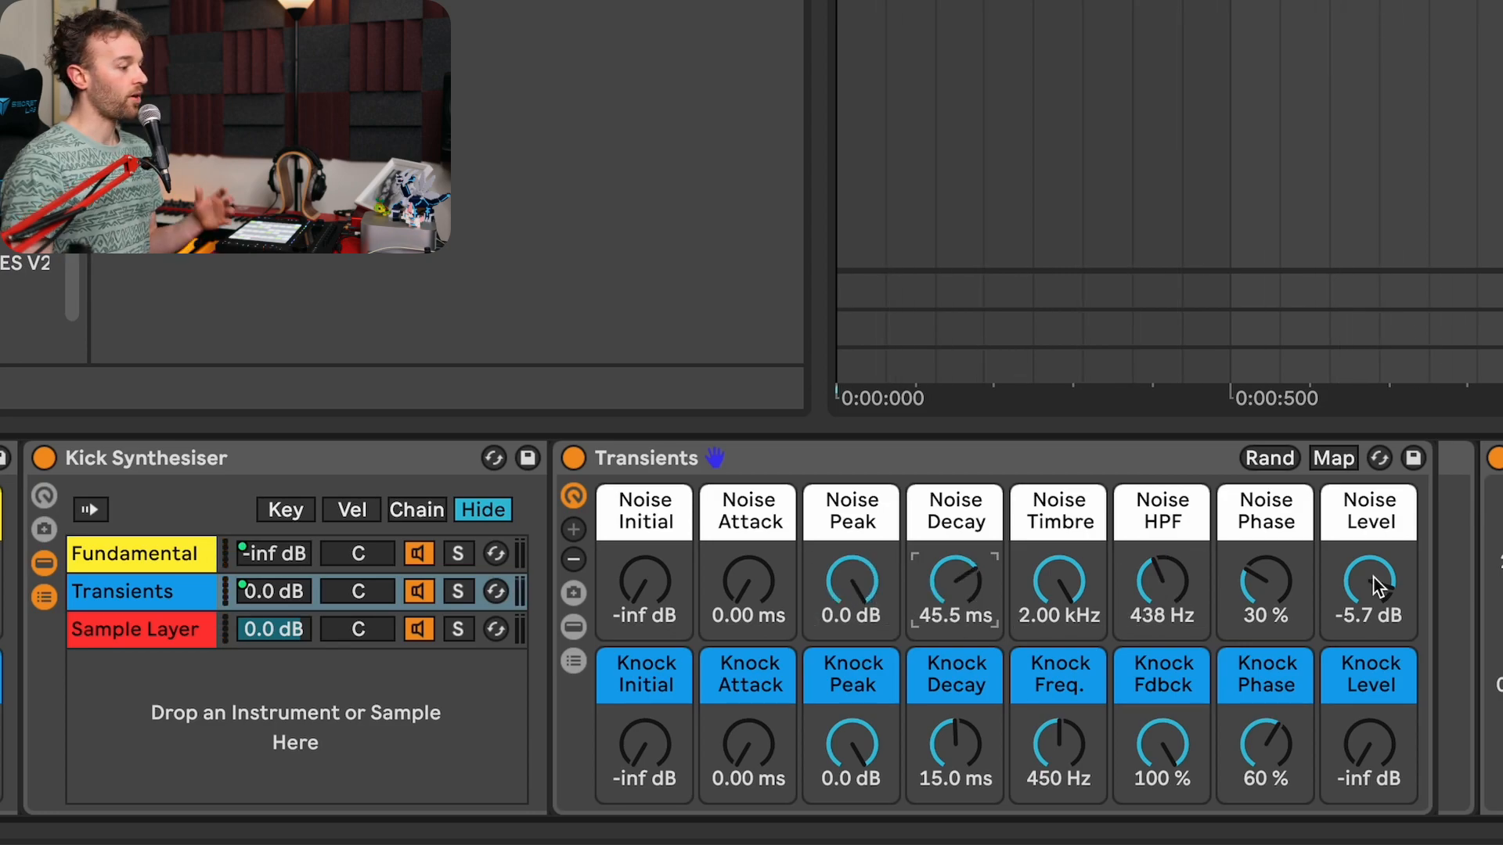
Step: Mute the noise with Noise Level at -inf dB, and set Knock Freq. to 437 Hz, Knock Fdbck to 58 %, Knock Phase to 81 % and Knock Level to -11 dB
left_click(1063, 742)
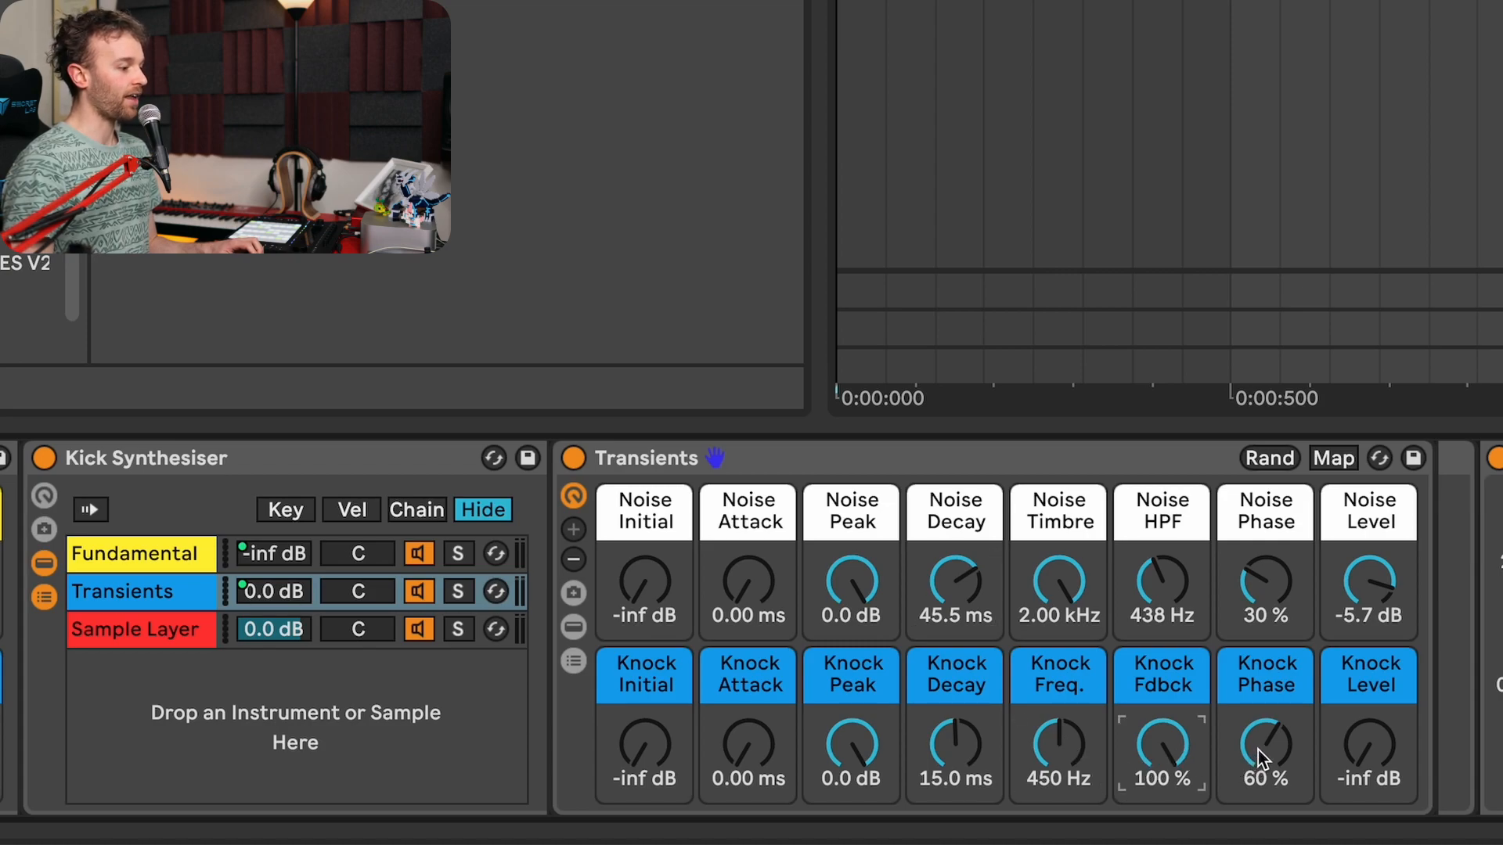
left_click_drag(1369, 583, 1369, 642)
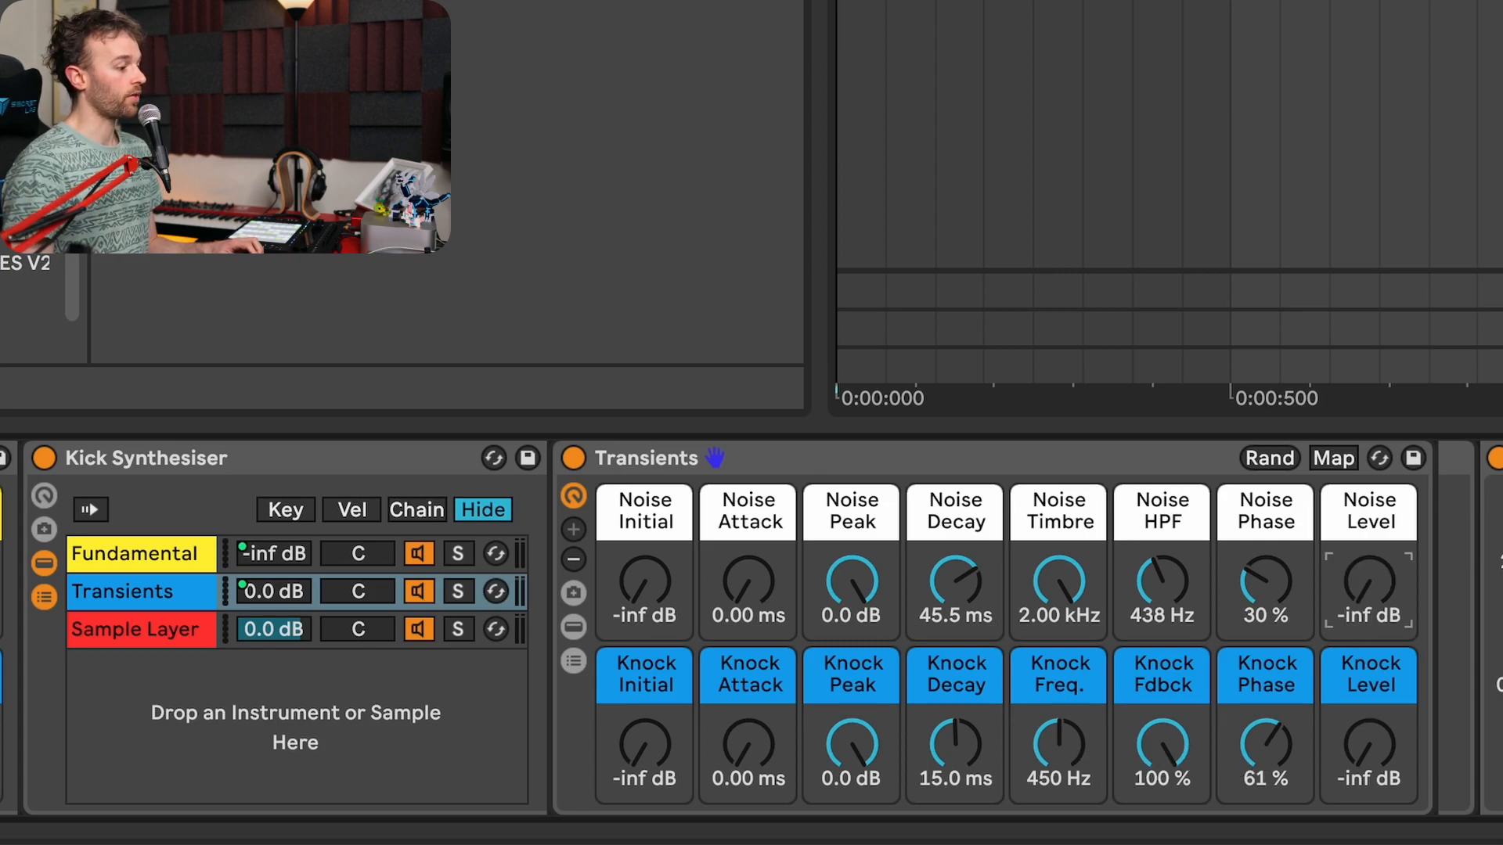
left_click_drag(1366, 751, 1366, 692)
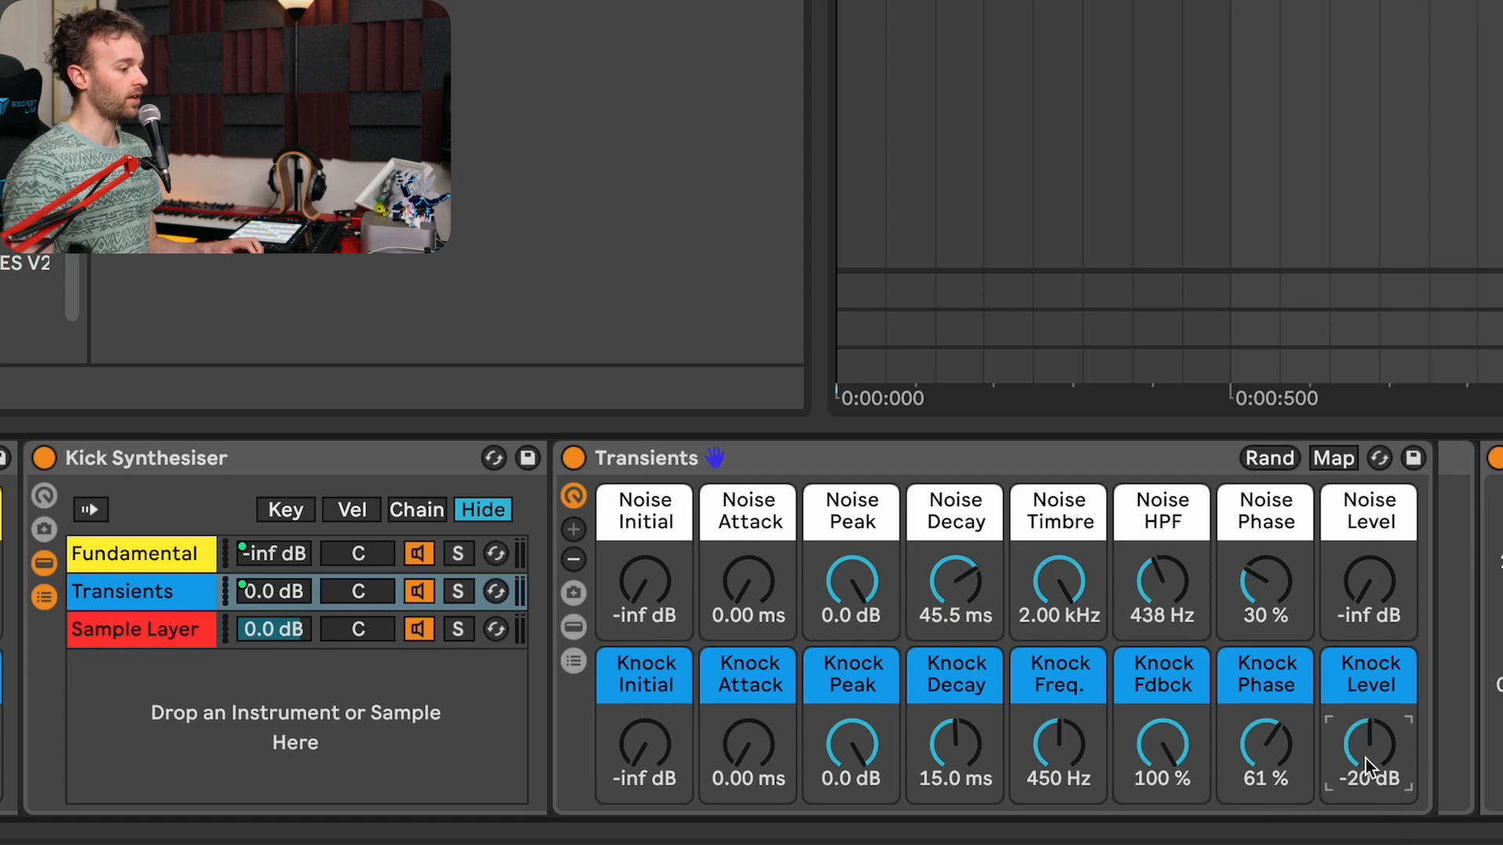
left_click_drag(1368, 758, 1368, 723)
key("space")
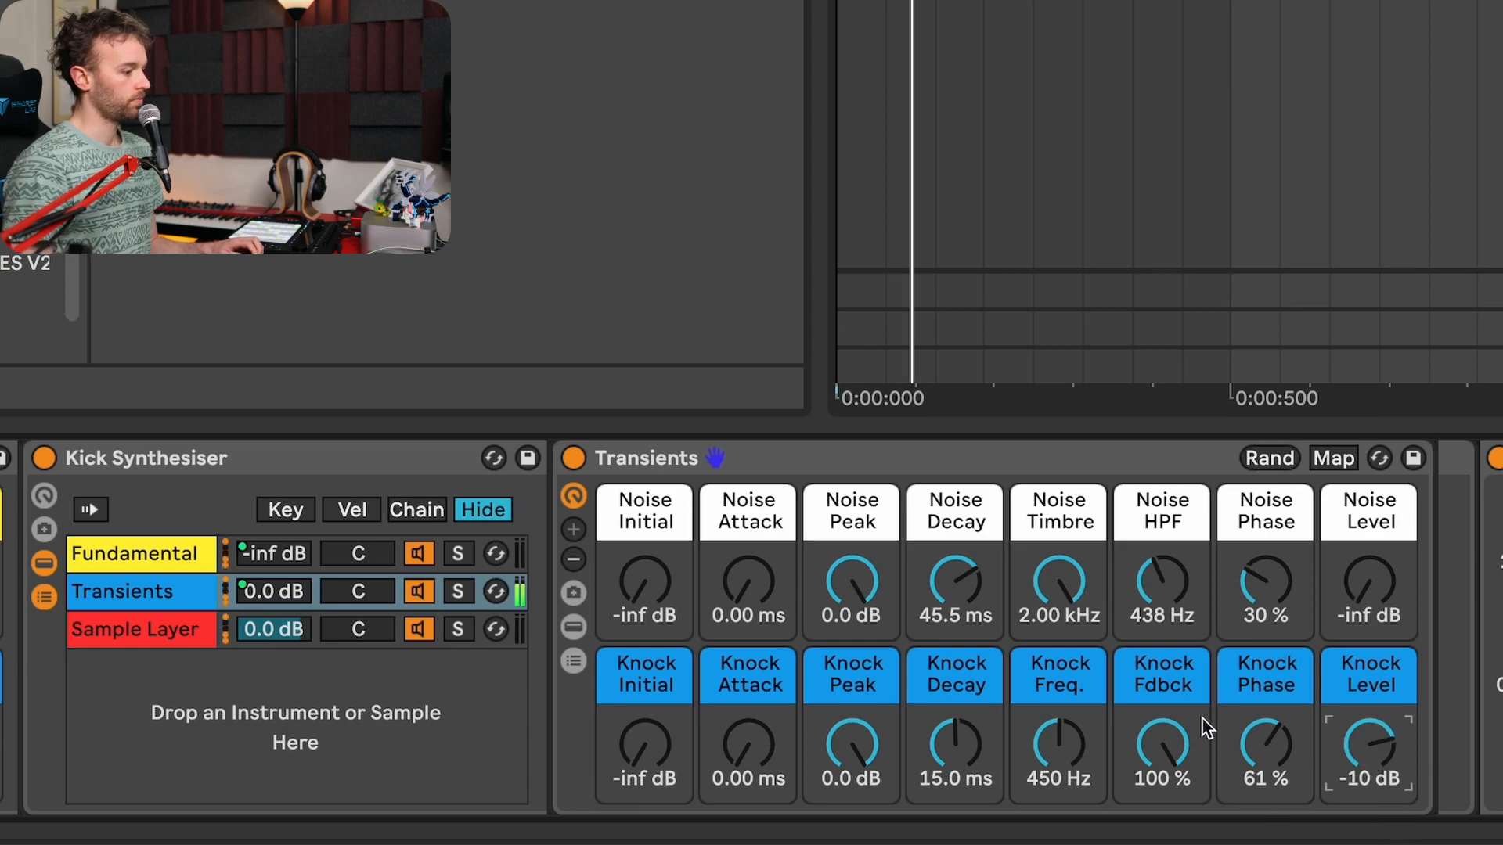
left_click_drag(1086, 748, 1176, 775)
left_click_drag(1276, 755, 1354, 749)
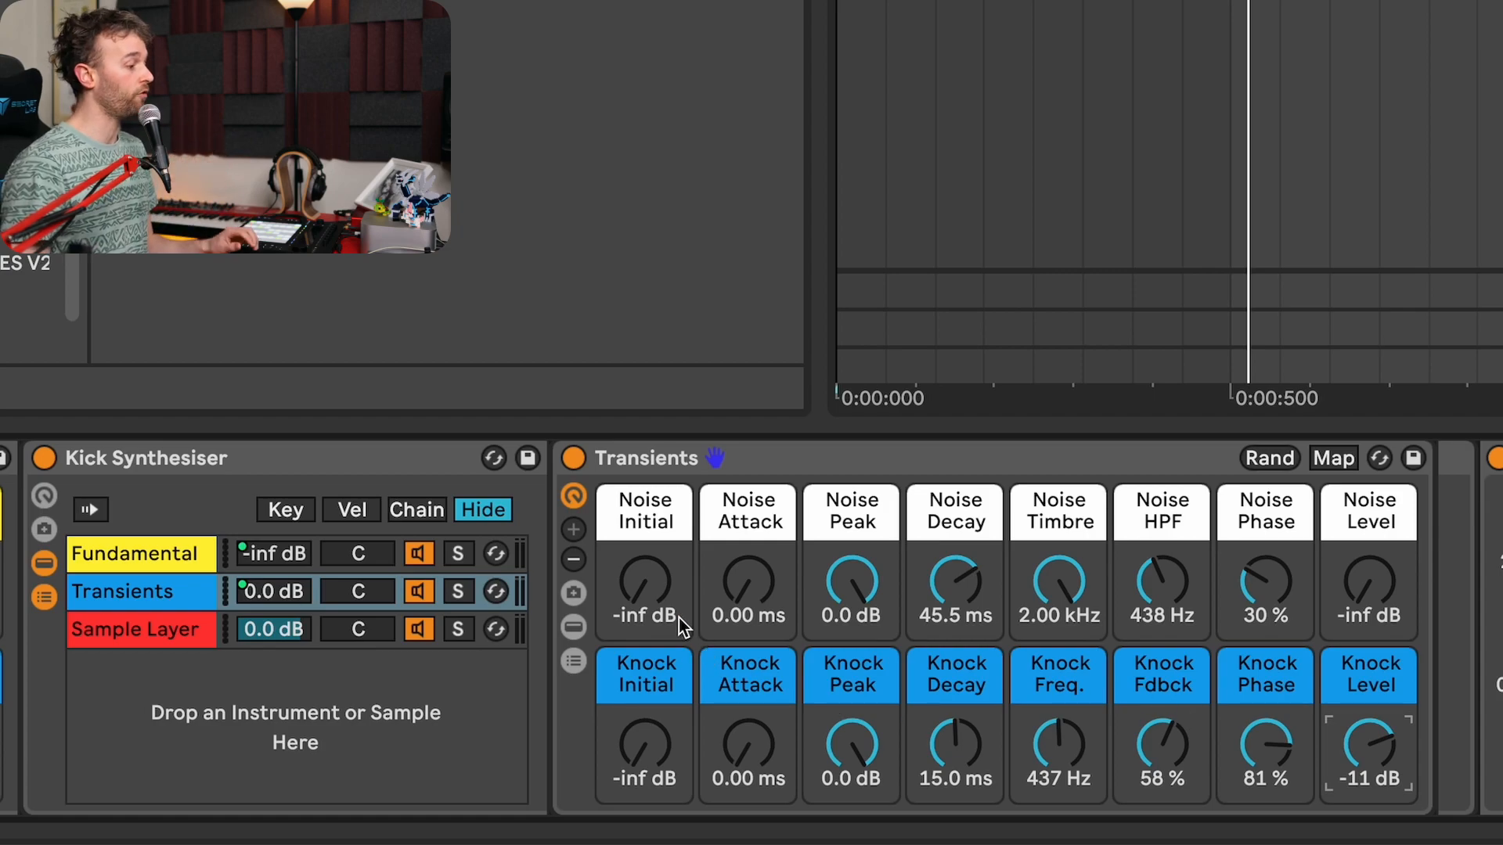
Step: Show the Knock chain's Operator inside the Transients rack and examine the waveform choices of its oscillator A
left_click(575, 626)
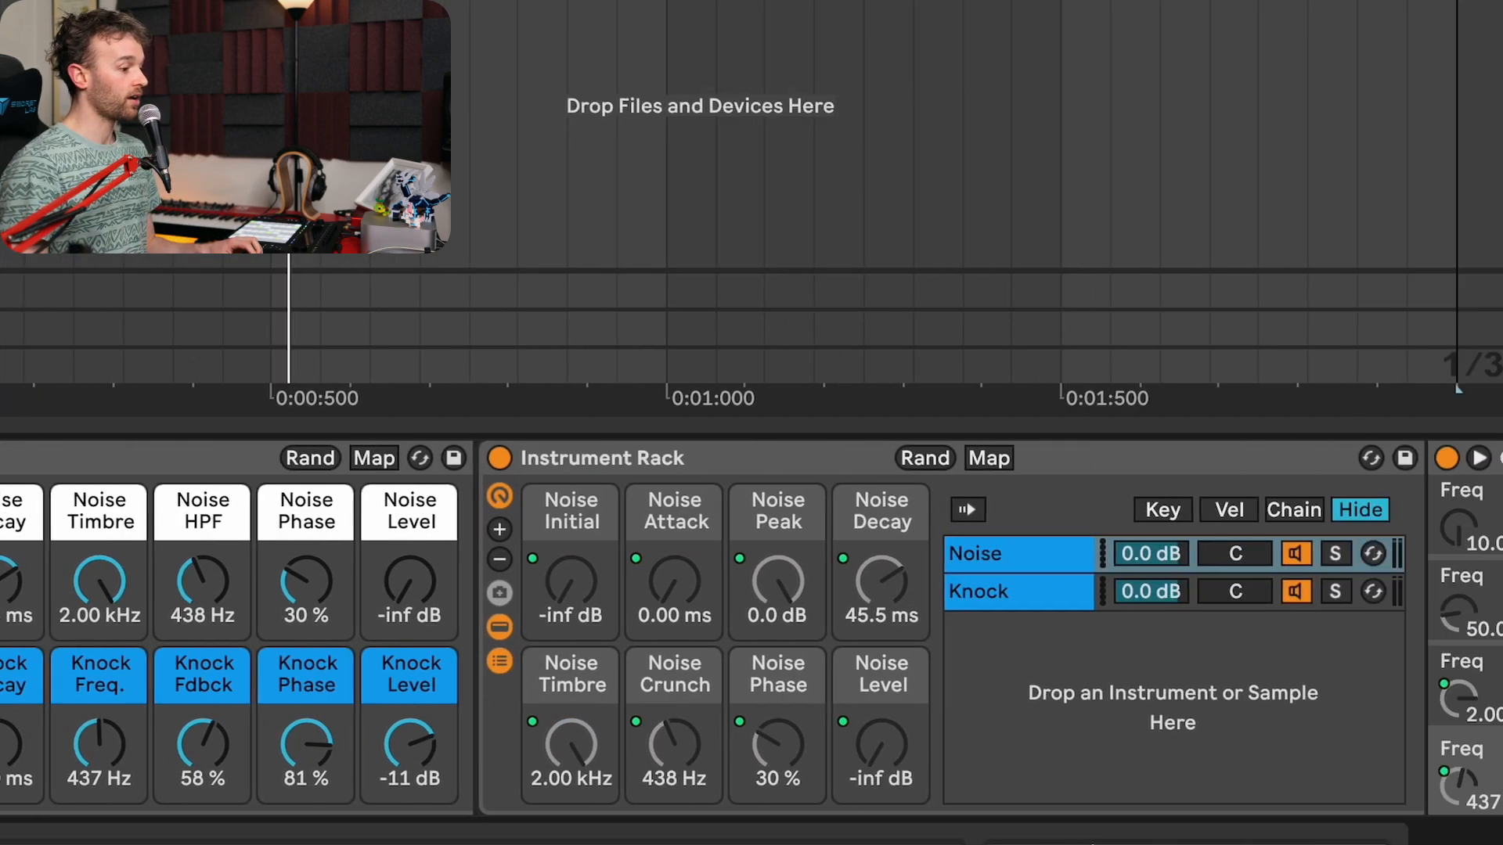
left_click(1025, 599)
scroll(1072, 609, "right", 10)
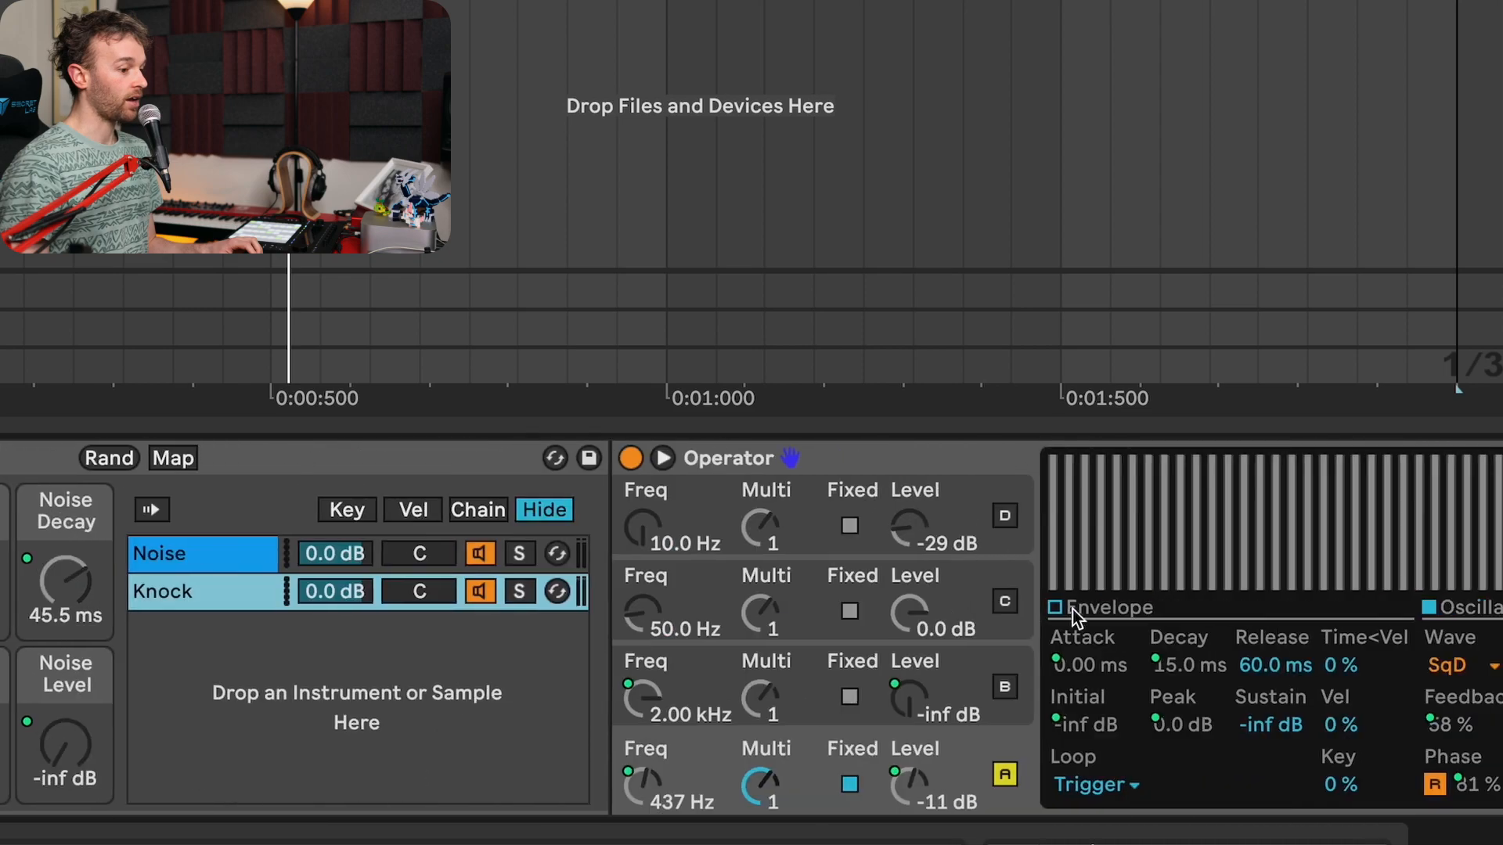
left_click(826, 666)
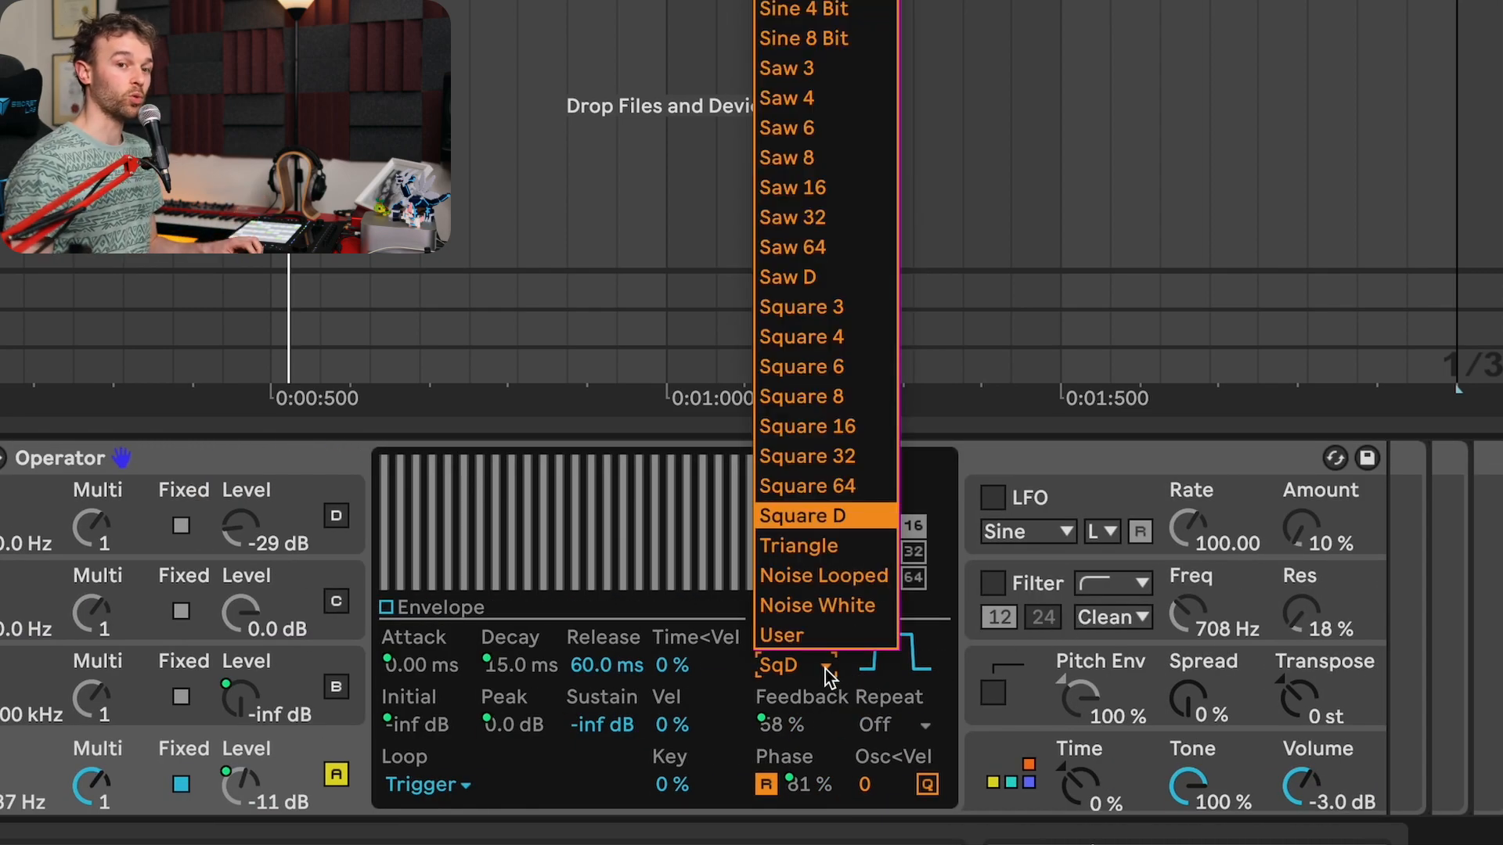
left_click(829, 674)
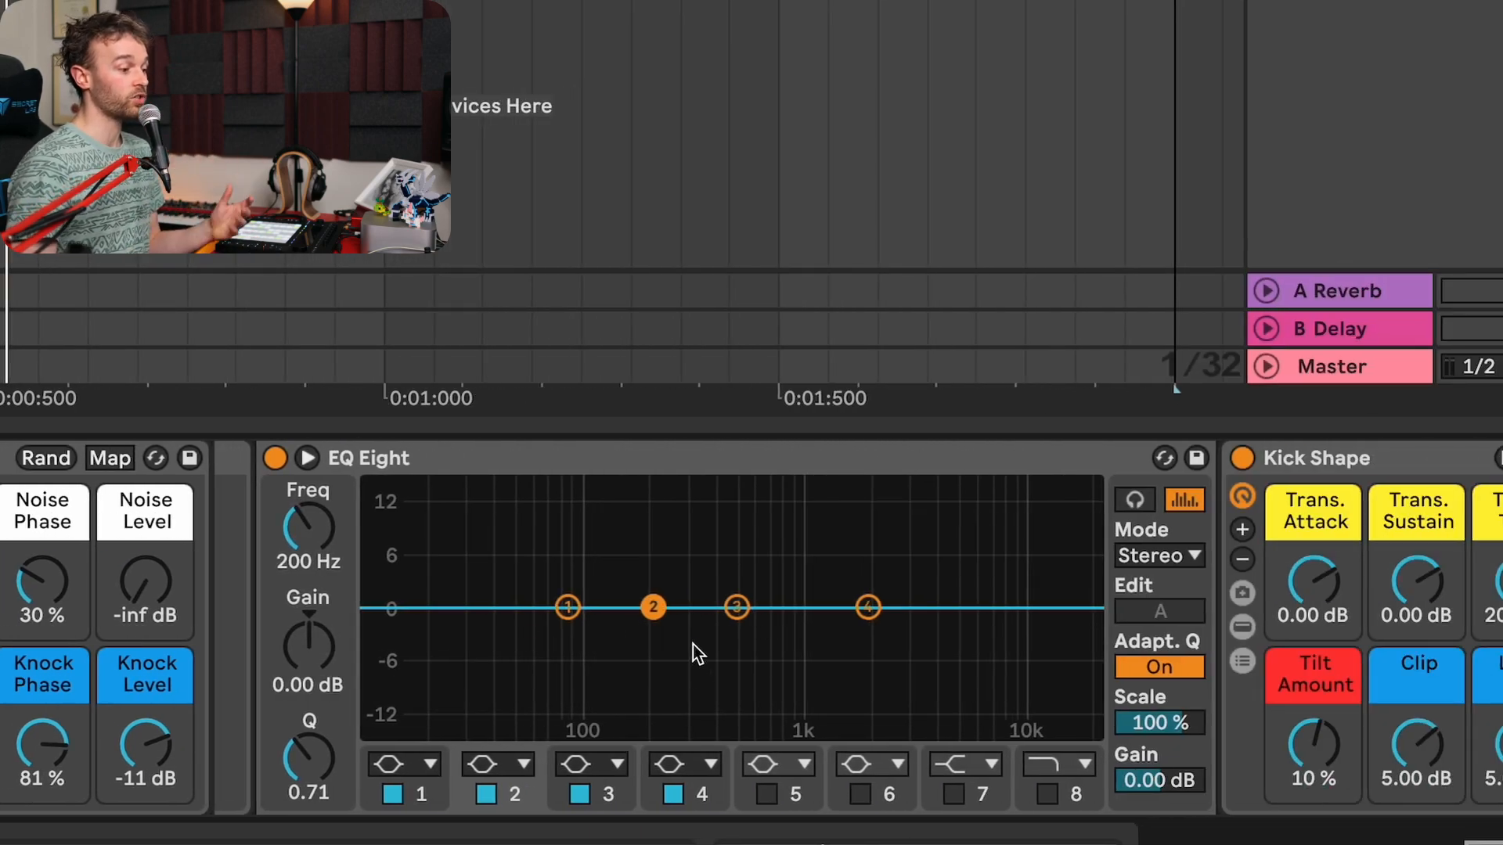
Step: In EQ Eight, cut band 2 by 3.60 dB at 206 Hz, boost band 3 slightly, and play the kick to audition it
left_click_drag(657, 612, 662, 644)
key("space")
key("space")
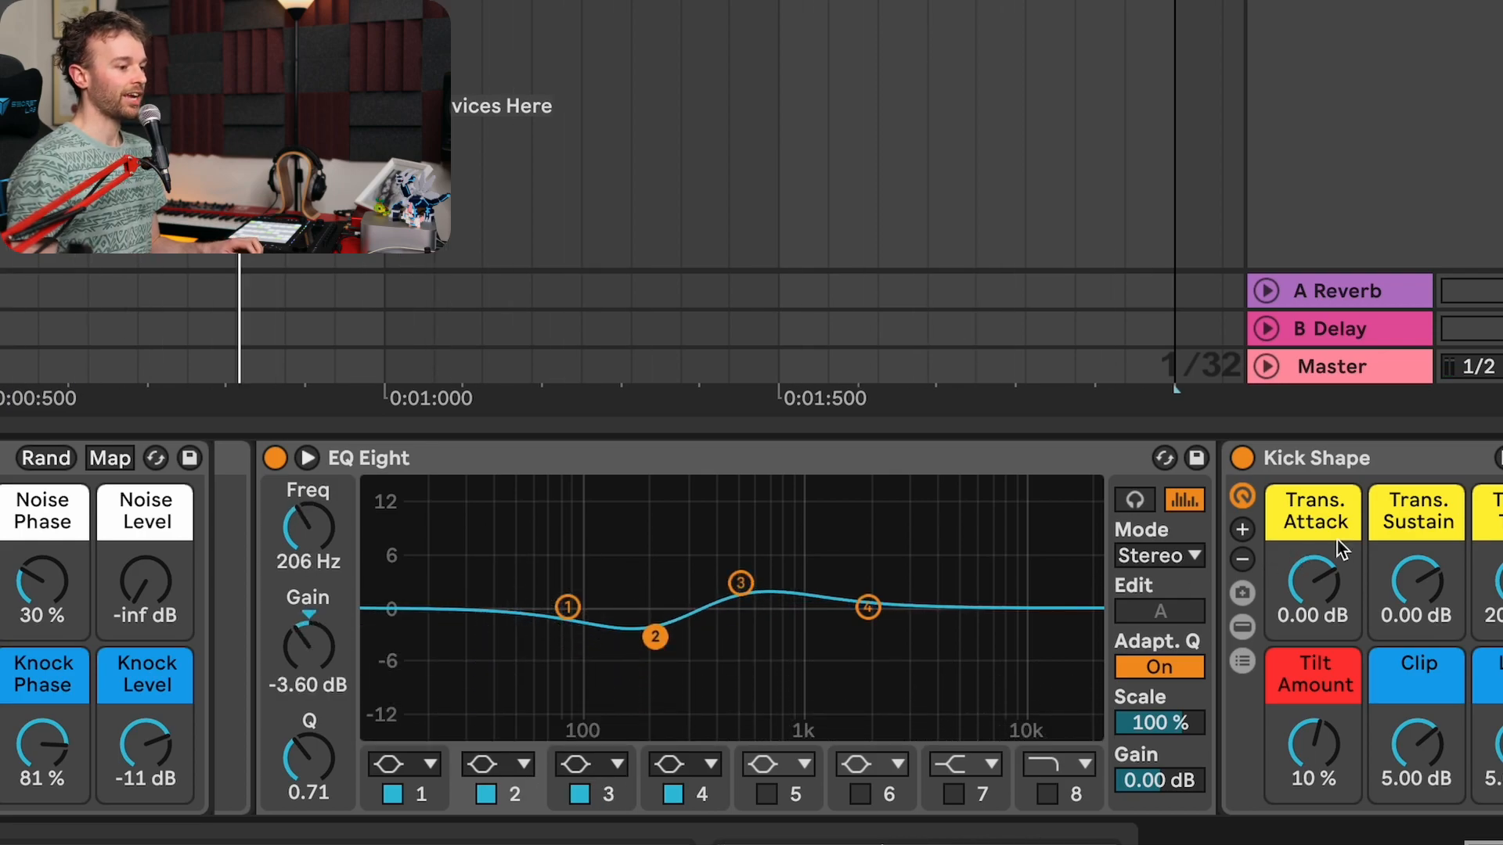
Step: Play the kick and set the Kick Shape rack's Trans. Attack to 5.74 dB, Trans. Sustain to -5.24 dB and Trans. Time to 24.3 ms
scroll(1338, 542, "right", 5)
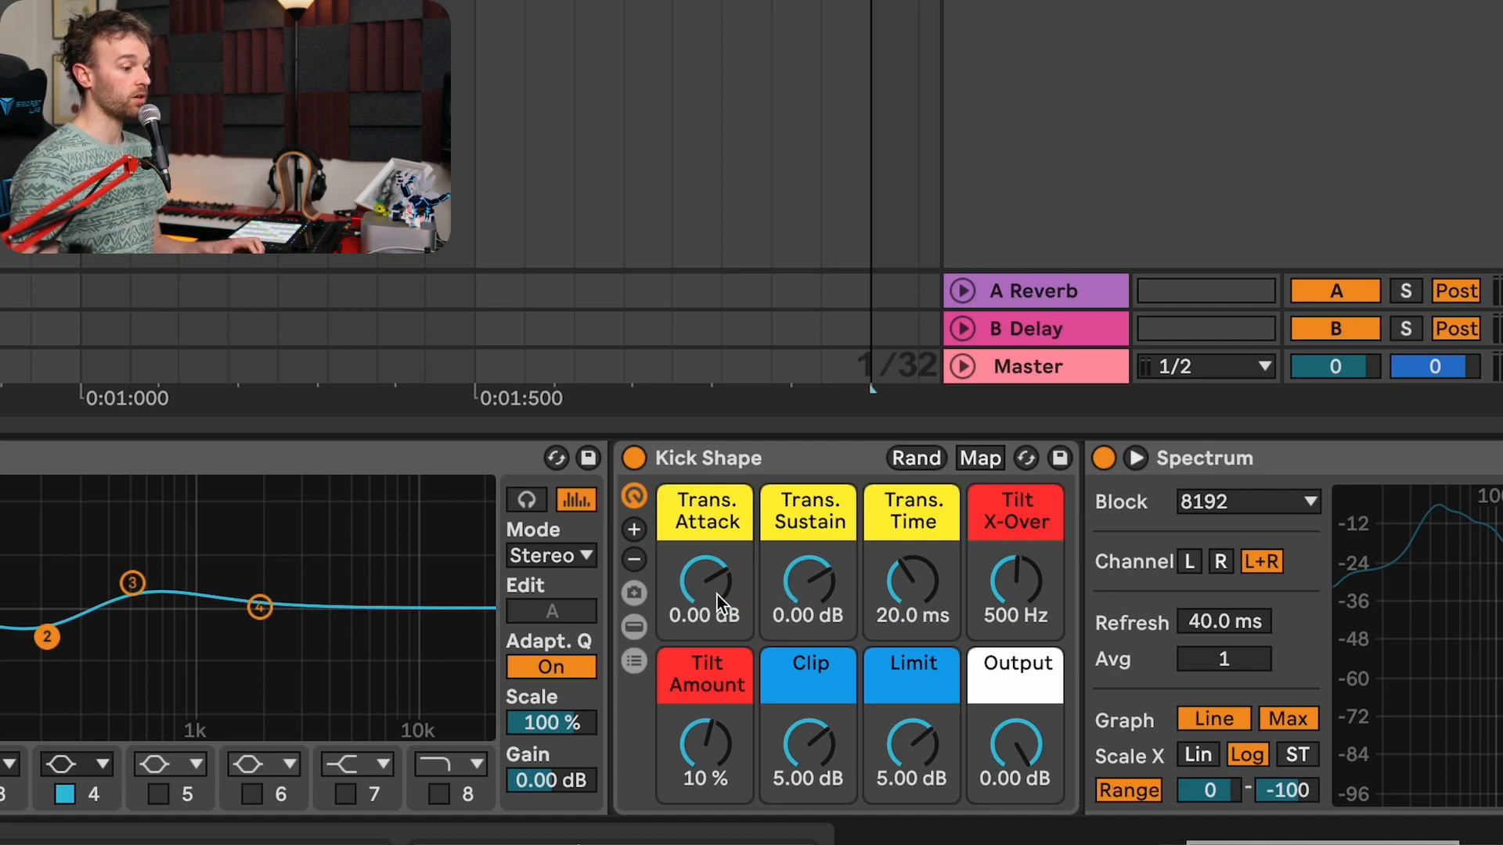
key("space")
left_click_drag(715, 591, 715, 551)
mouse_move(811, 589)
left_mouse_down()
mouse_move(811, 637)
mouse_move(808, 617)
left_mouse_up()
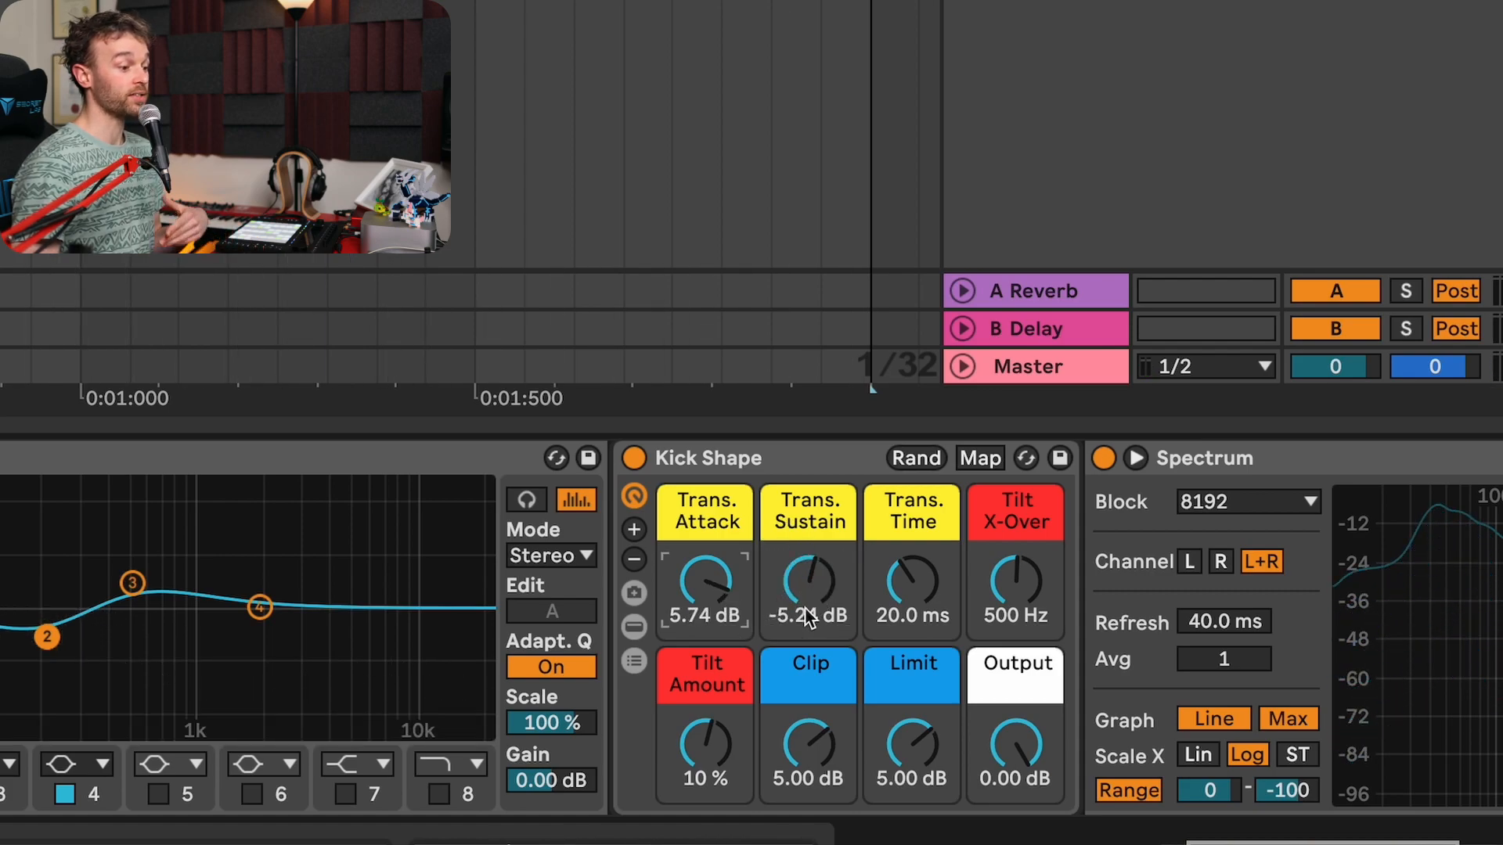
mouse_move(920, 594)
left_mouse_down()
mouse_move(920, 616)
mouse_move(920, 592)
left_mouse_up()
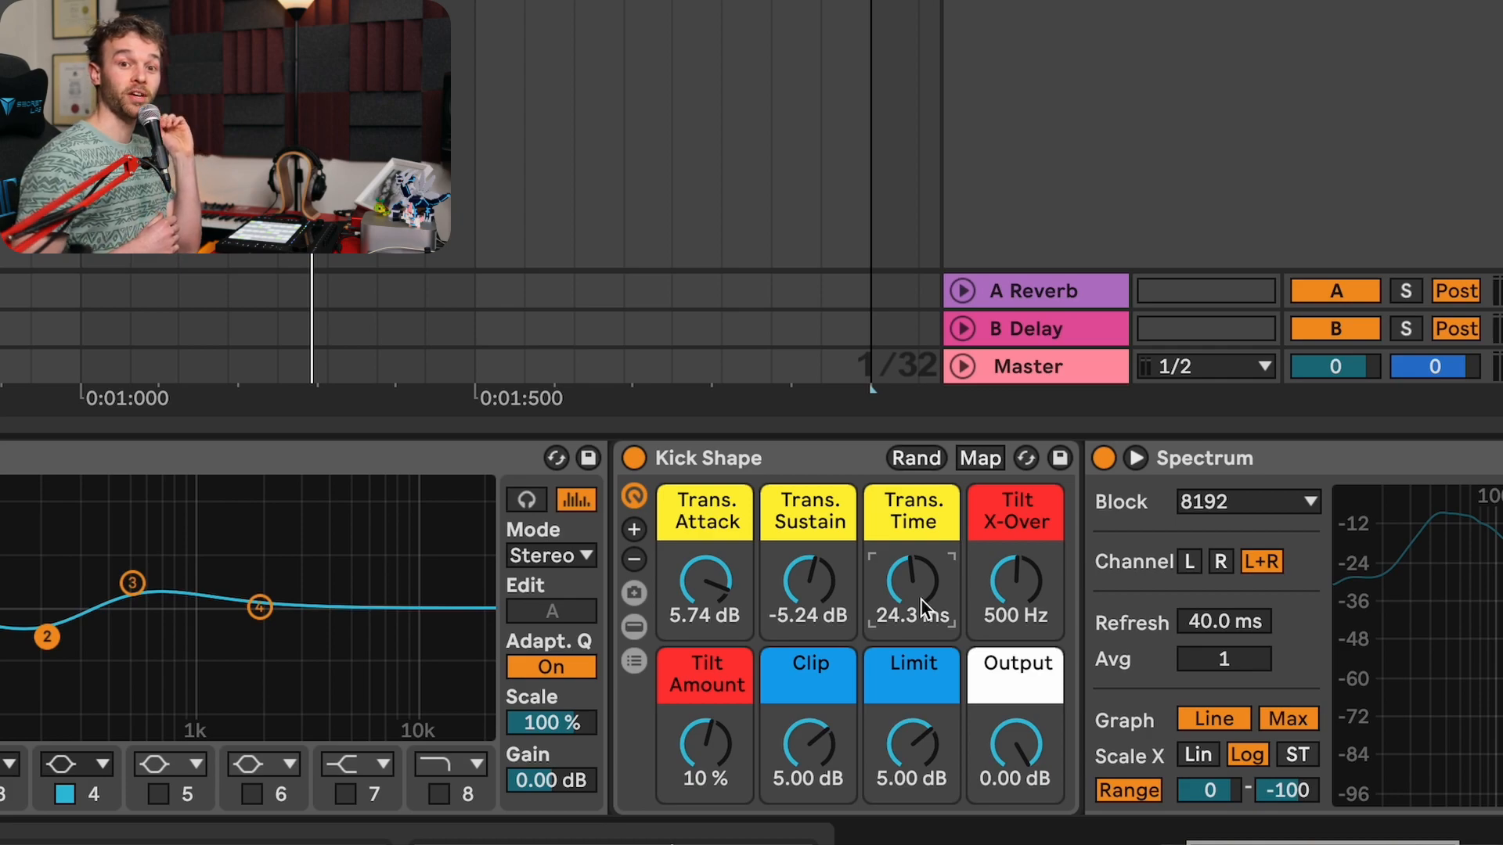
Step: Set the Kick Shape rack's Tilt X-Over to 174 Hz, Tilt Amount to -12 % and Output to -0.05 dB, and show the Spectrum display
key("space")
left_click_drag(1016, 578, 1016, 614)
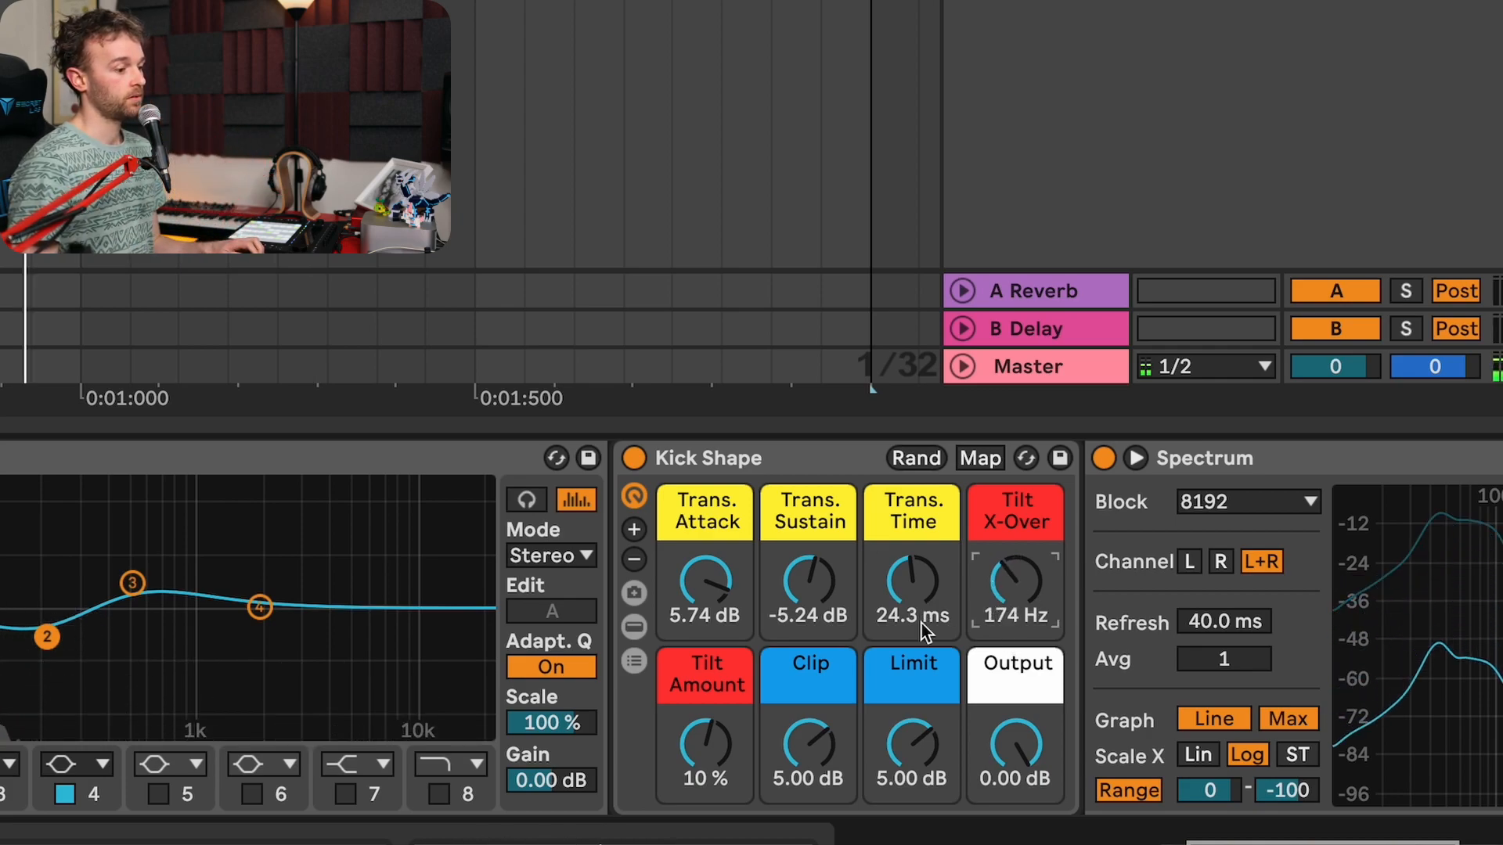
left_click_drag(705, 743, 705, 790)
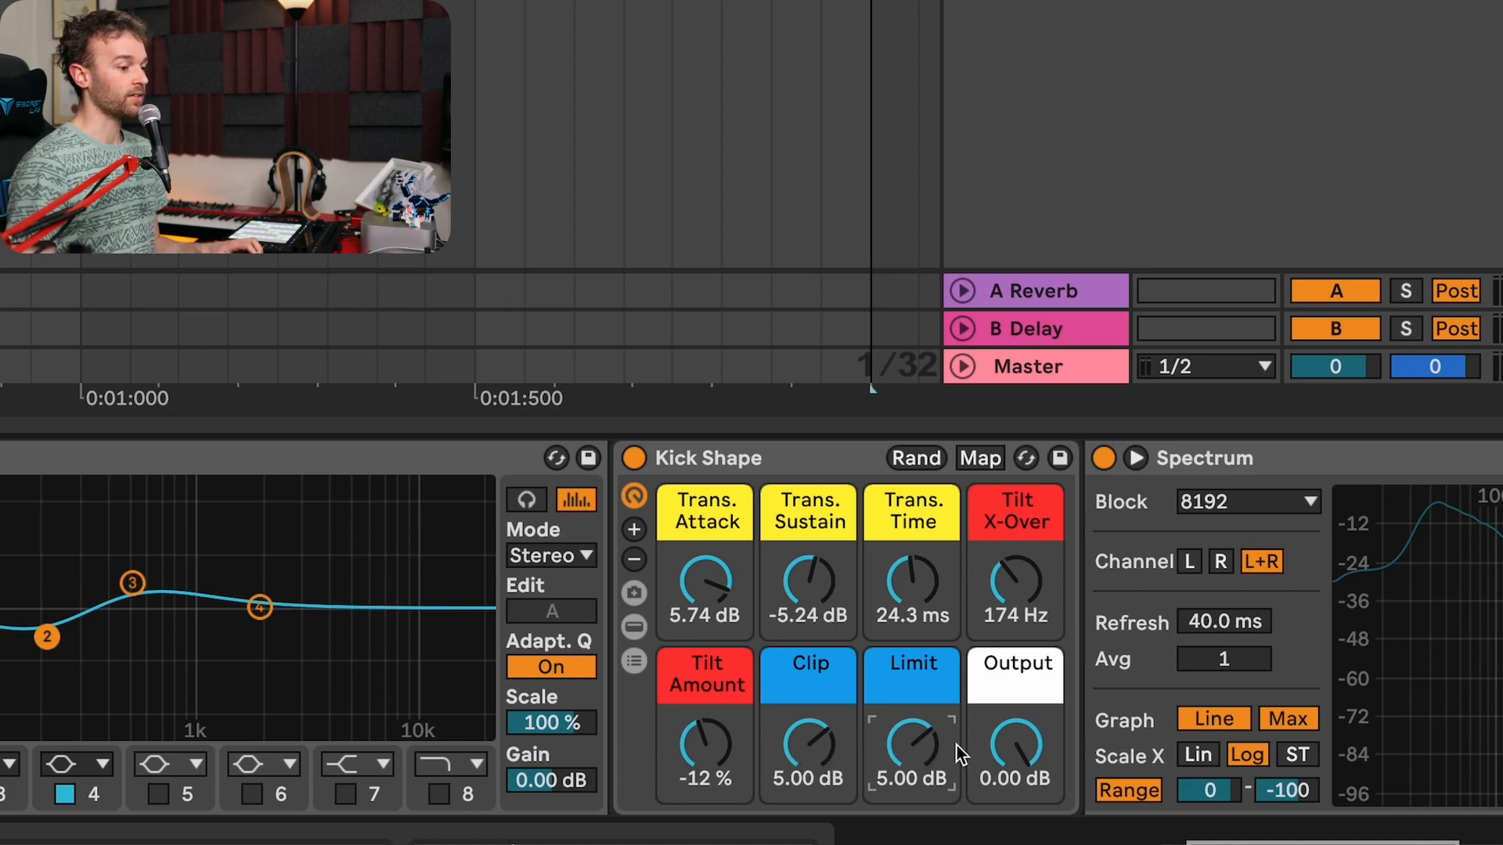
left_click_drag(1011, 740, 1011, 741)
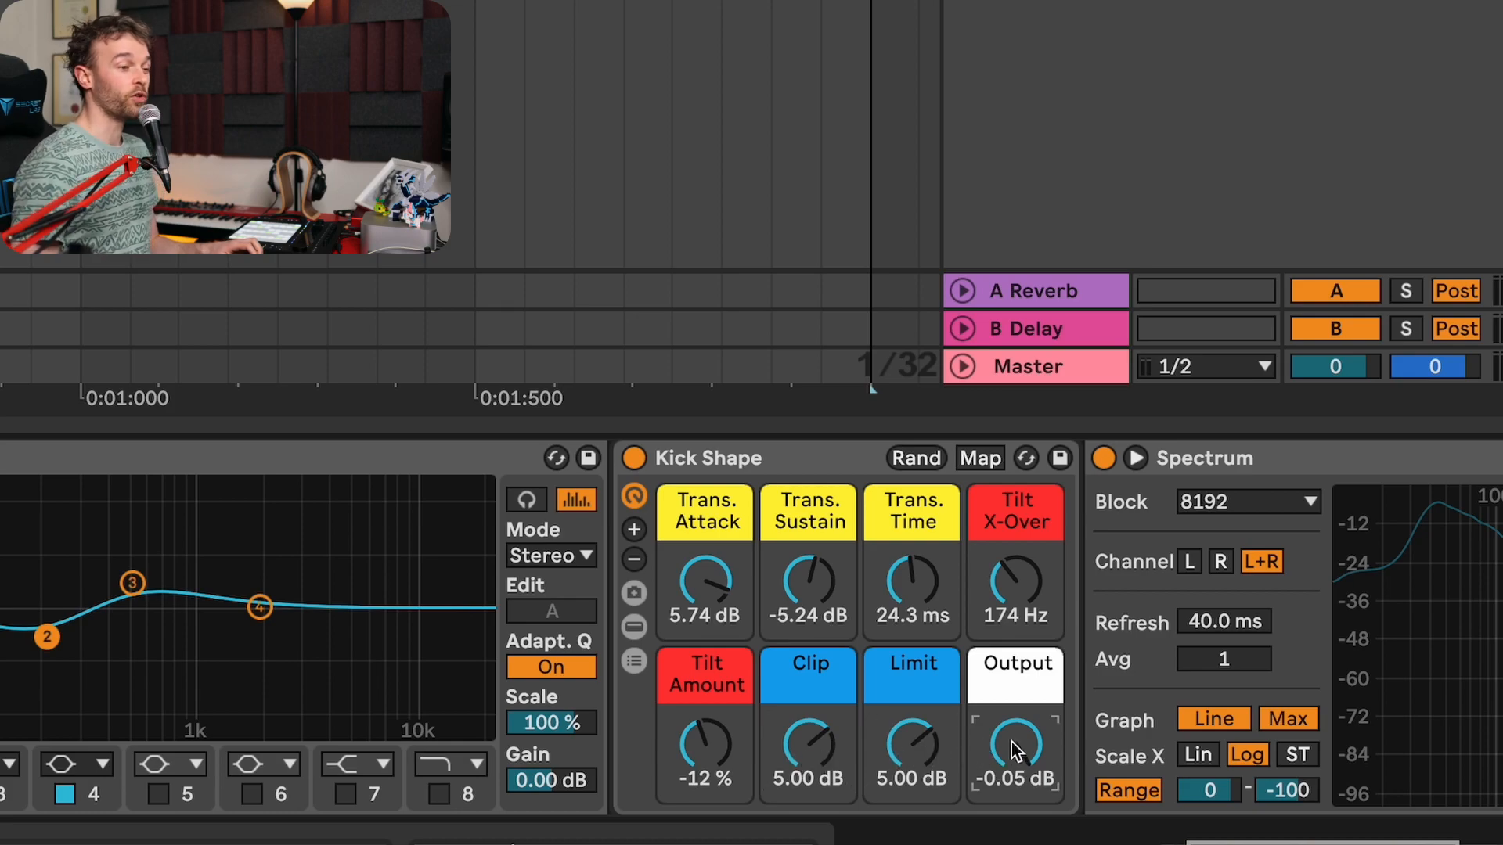
scroll(1027, 763, "right", 8)
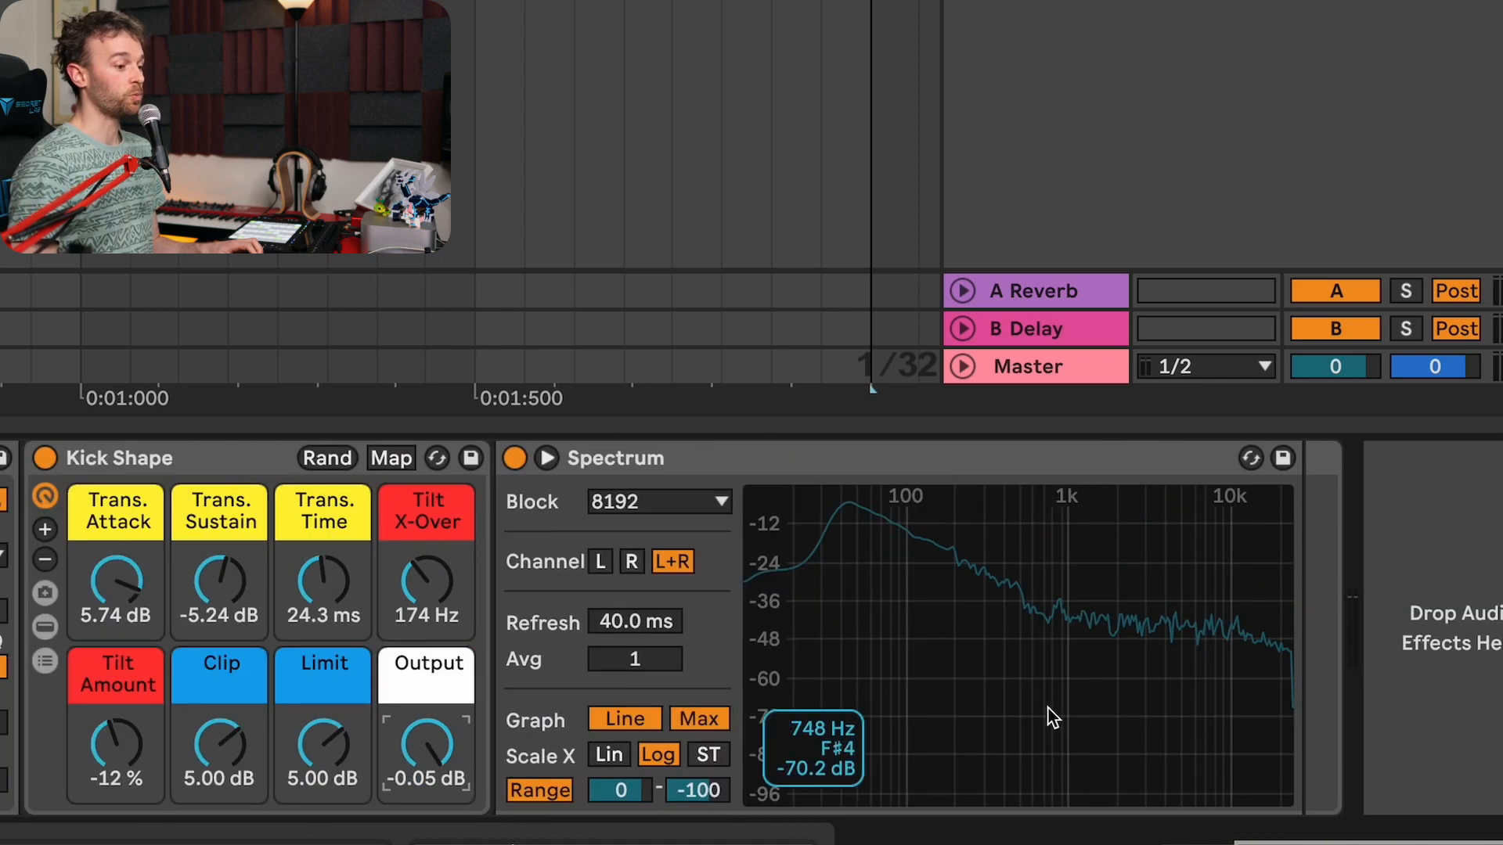